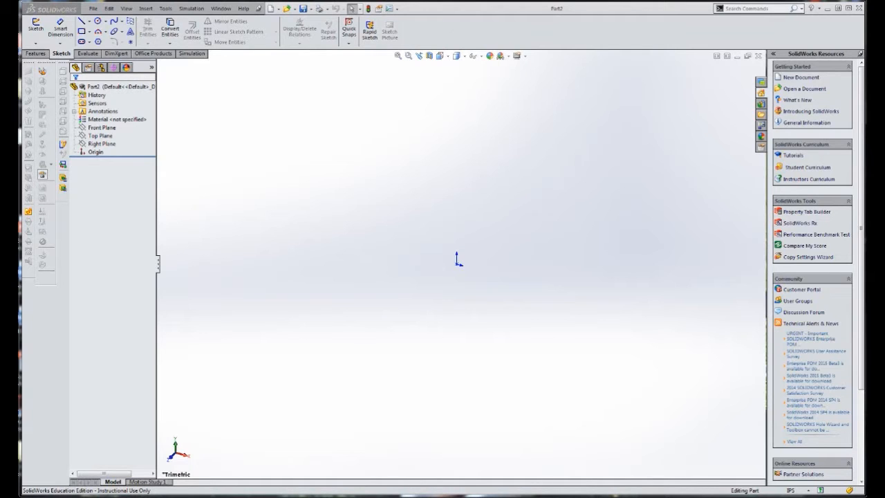
Examine the dimensioned bracket drawing (e) on page 20 of EDF 14 Auxiliary Views.pdf in Acrobat Reader at 200% zoom
left_click_drag(2, 2, 290, 4)
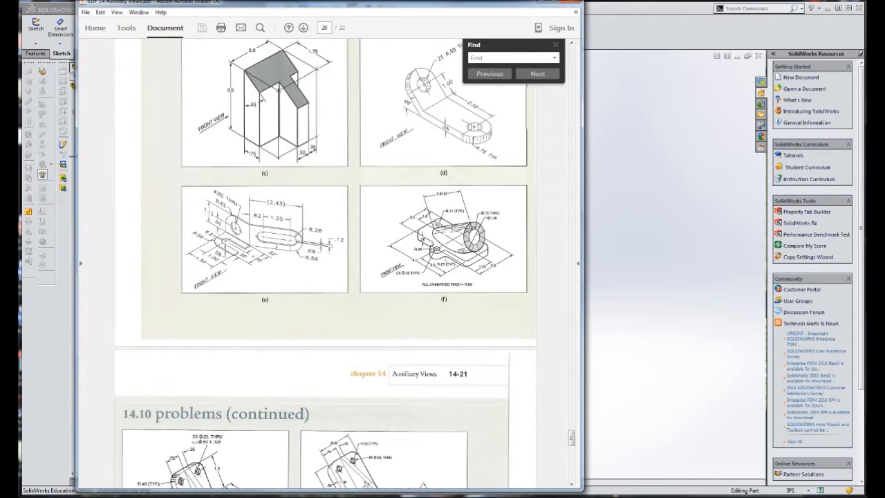
mouse_move(340, 492)
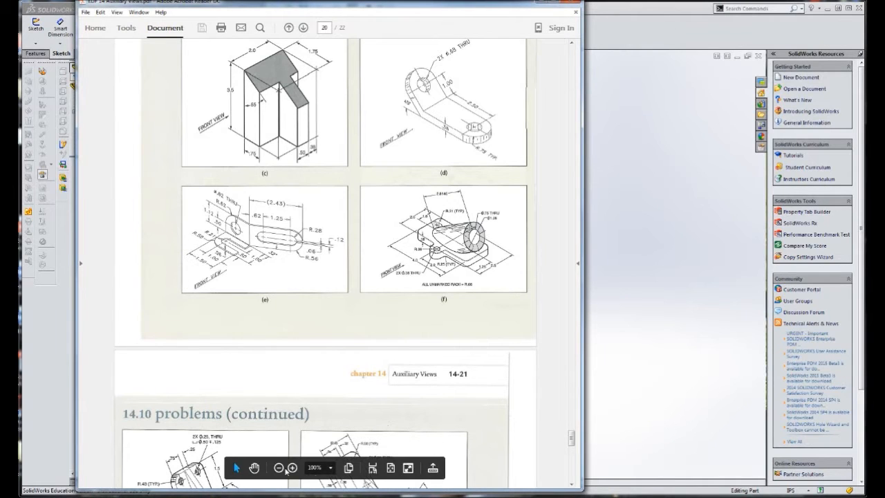
left_click(332, 468)
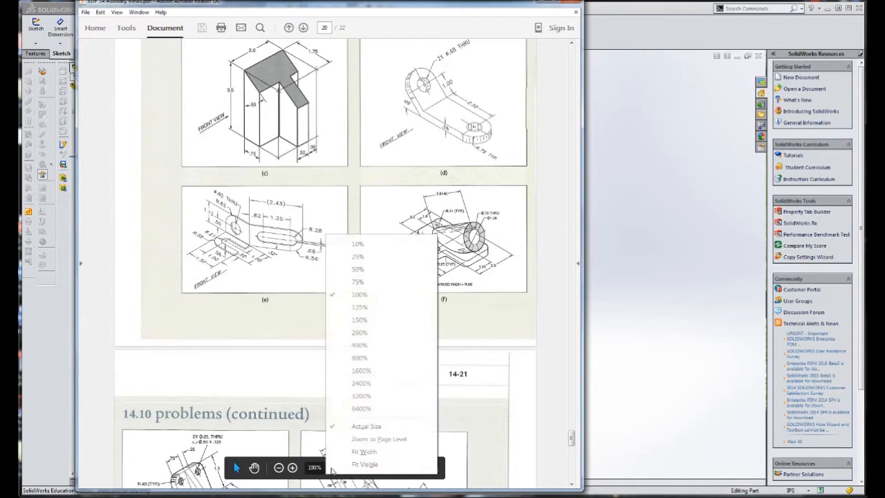
left_click(377, 338)
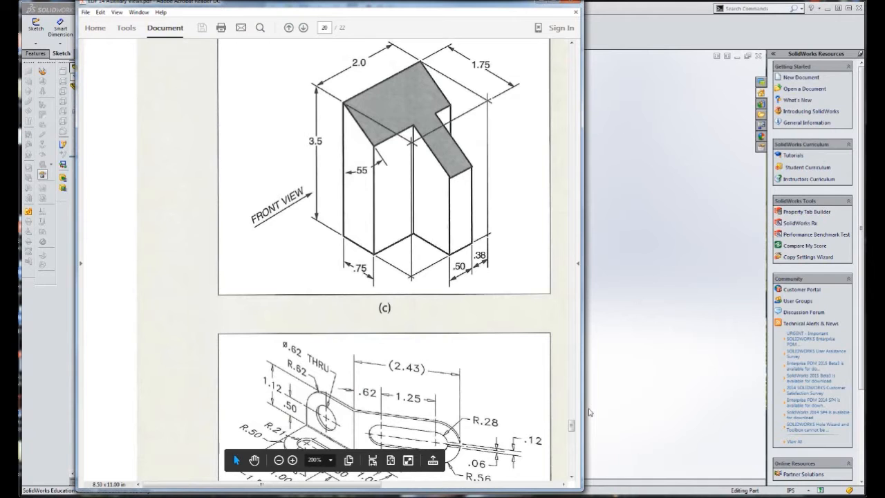
left_click_drag(573, 425, 573, 426)
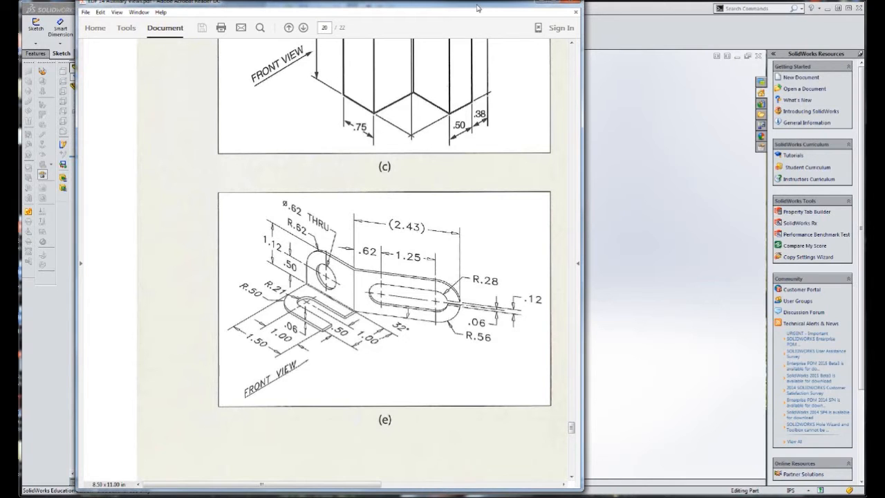
left_click_drag(477, 9, 445, 18)
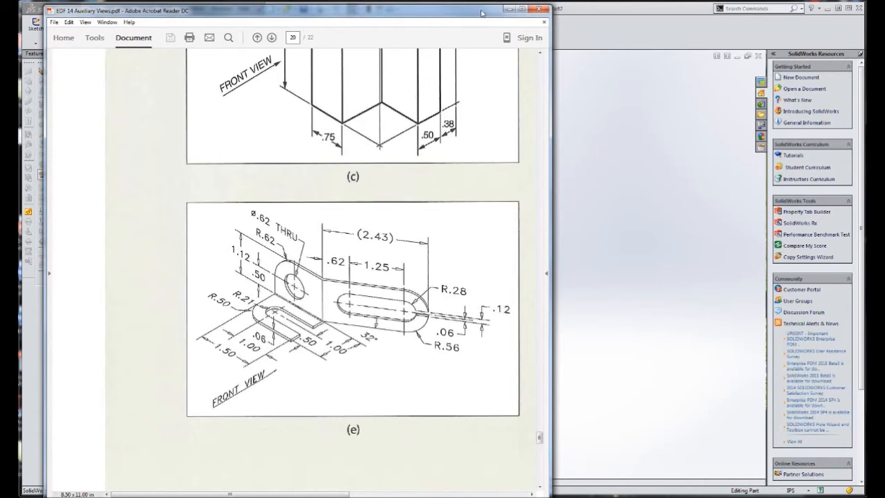
left_click(510, 9)
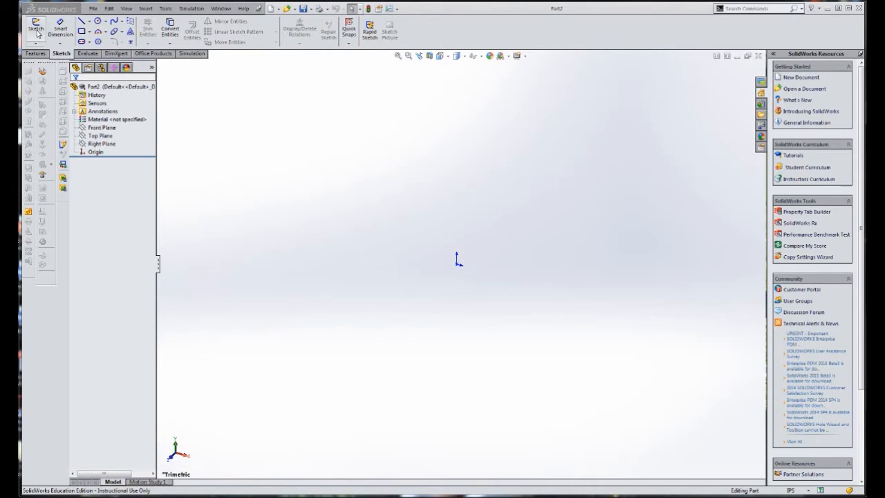
Sketch a corner rectangle about 2.56 by 1.93 in on the Top Plane, with its upper-right corner at the origin
left_click(100, 136)
left_click(443, 57)
left_click(448, 82)
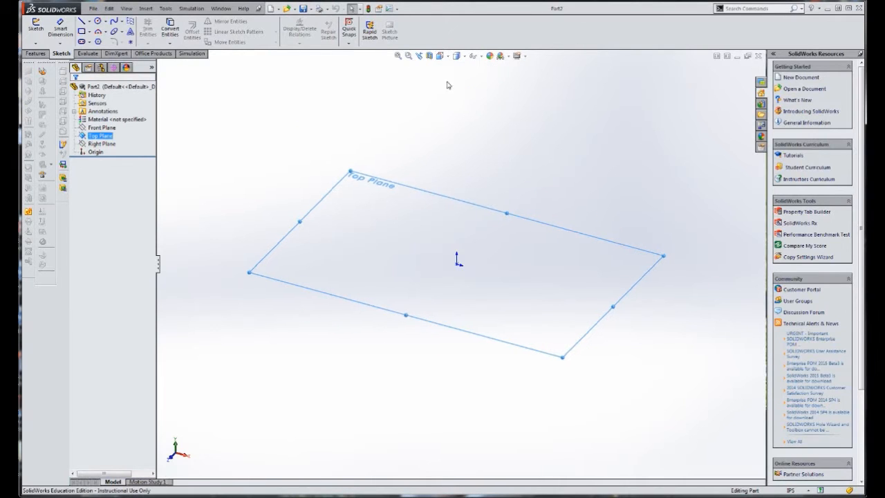
left_click(35, 27)
left_click(89, 32)
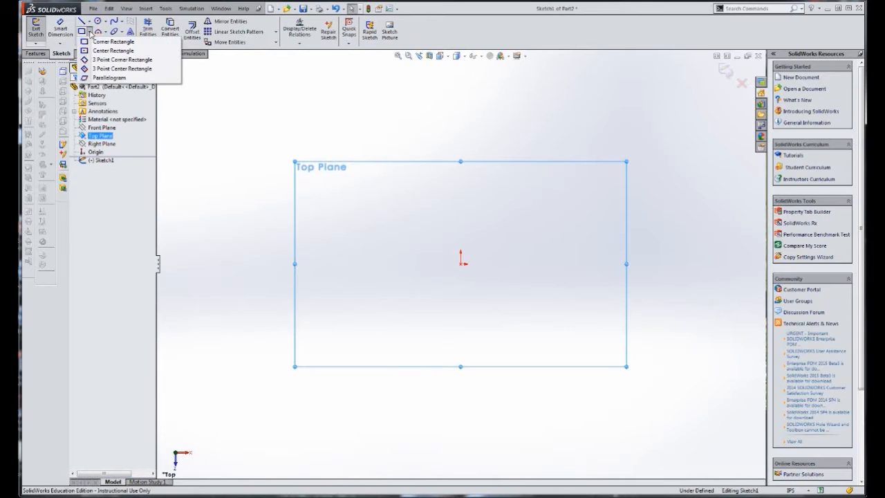
left_click(95, 42)
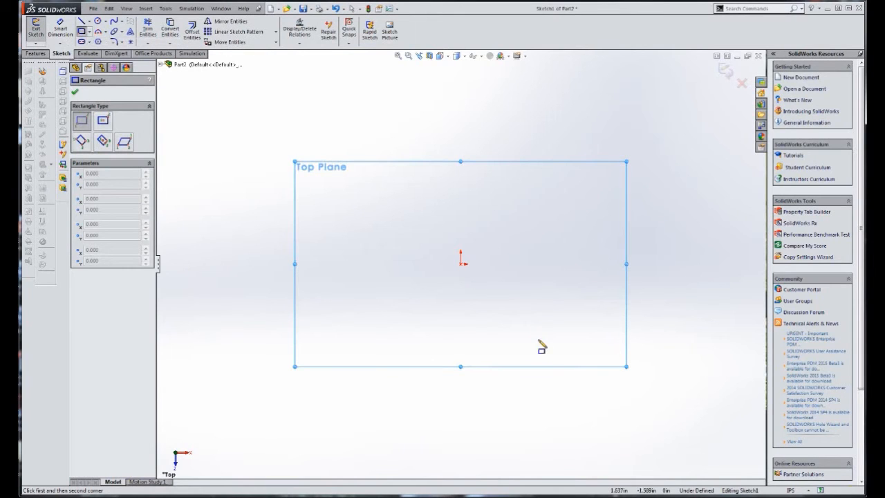
left_click(461, 264)
left_click(339, 355)
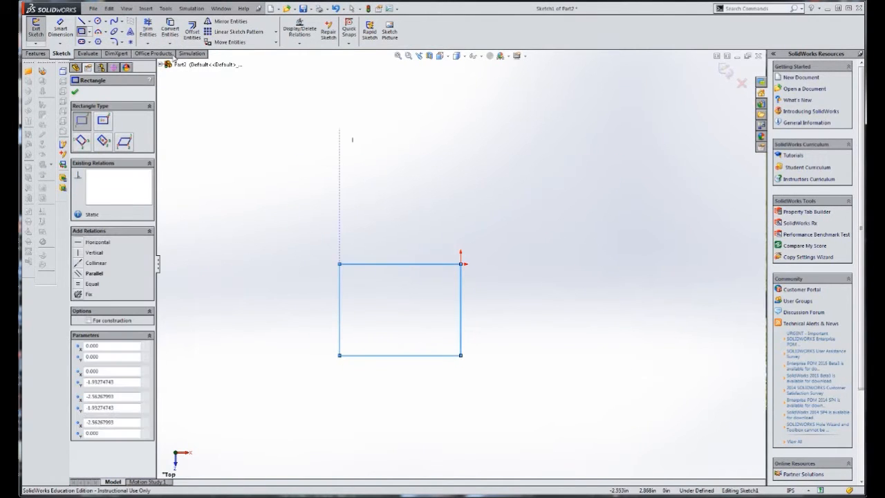
Dimension the rectangle 1.5 in wide and 1 in high
left_click(60, 28)
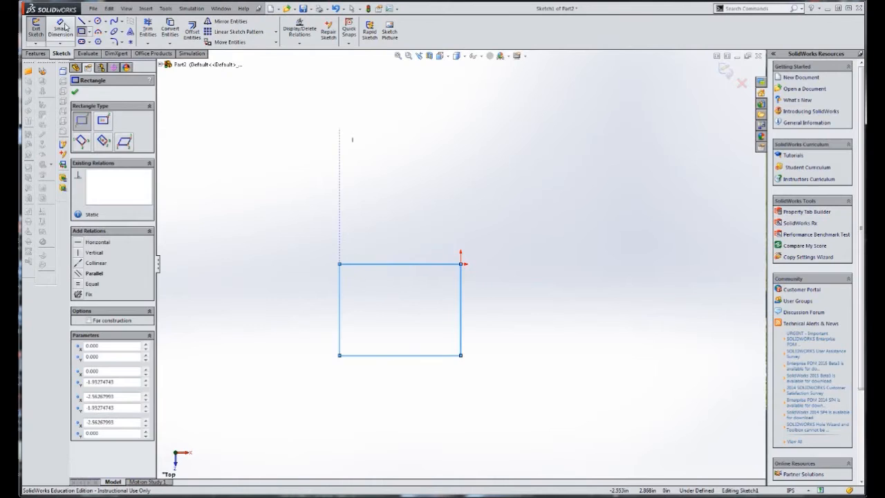
left_click(408, 265)
left_click(406, 249)
type("1.5")
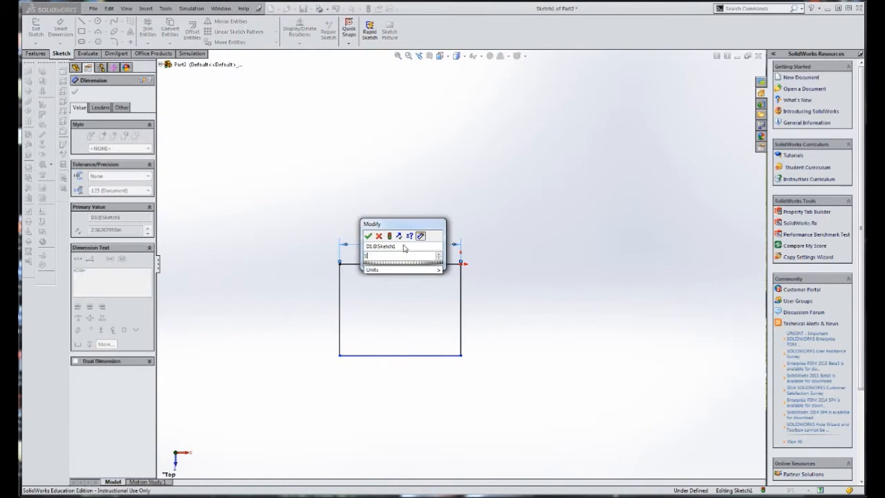
key("Return")
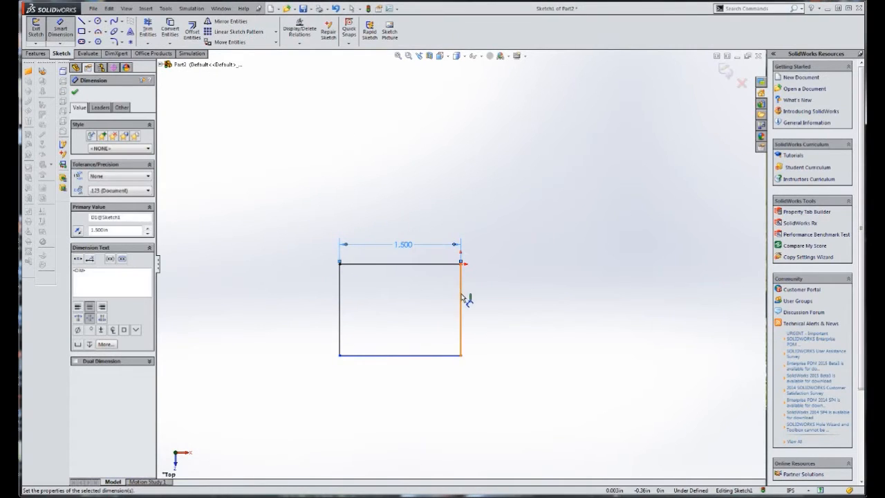
left_click(461, 298)
left_click(495, 304)
type("1")
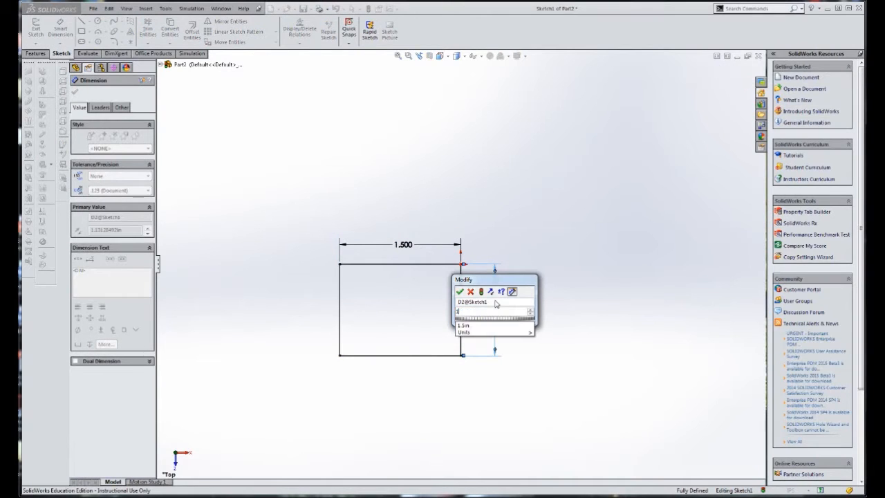
key("Return")
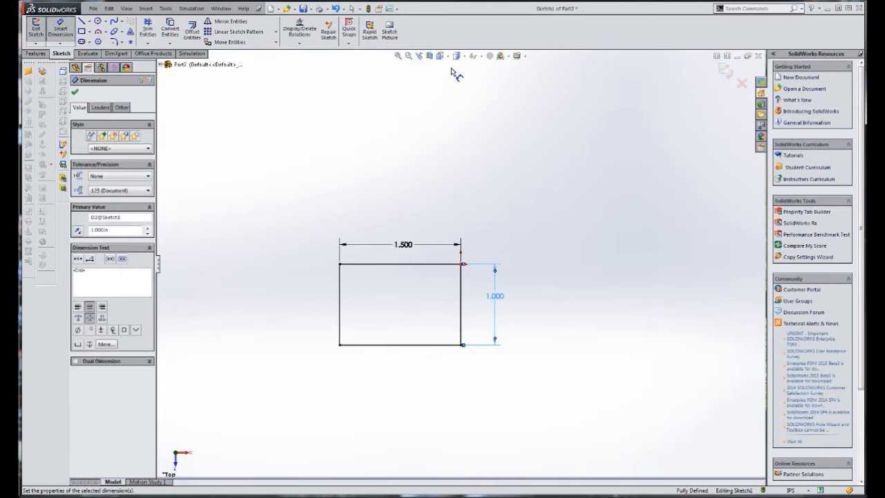
left_click(76, 93)
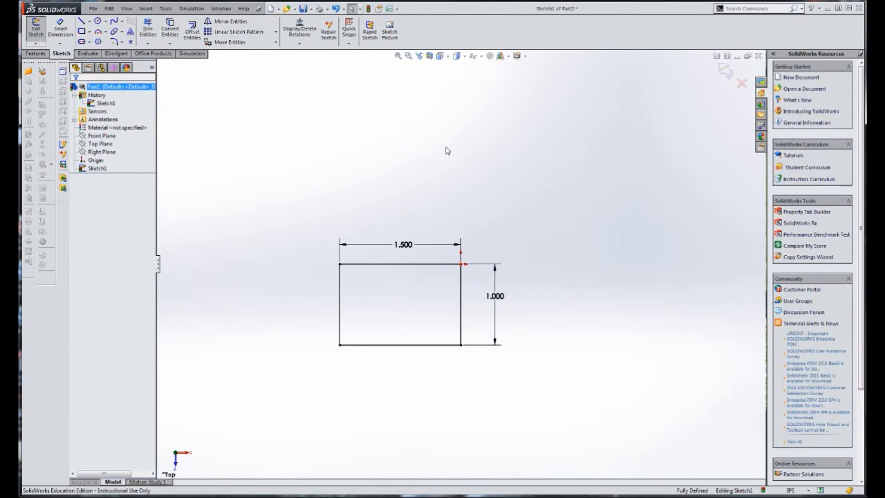
Create a 0.060 in thick sheet metal base flange from the rectangle sketch, checking the thickness against the PDF drawing (e)
key("ctrl+7")
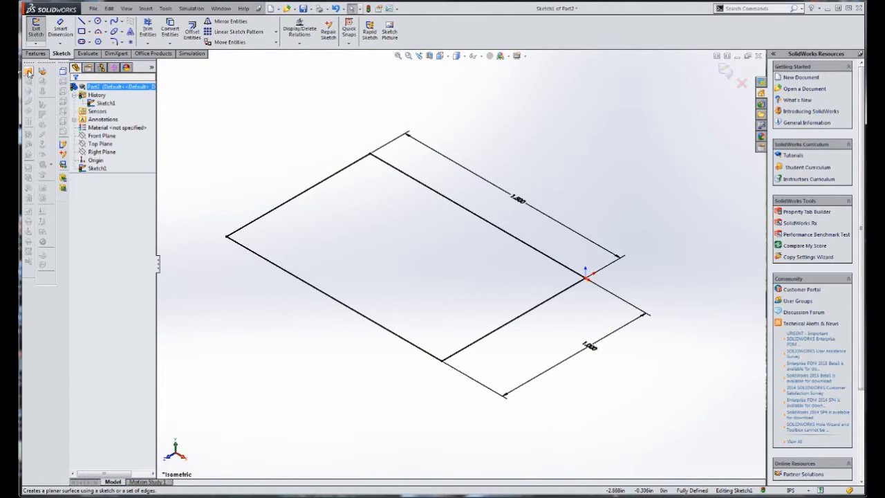
right_click(498, 33)
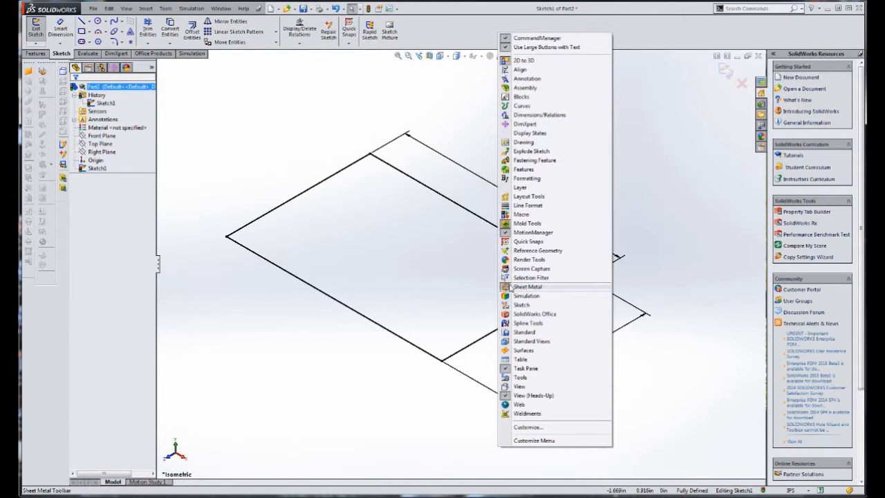
left_click(259, 127)
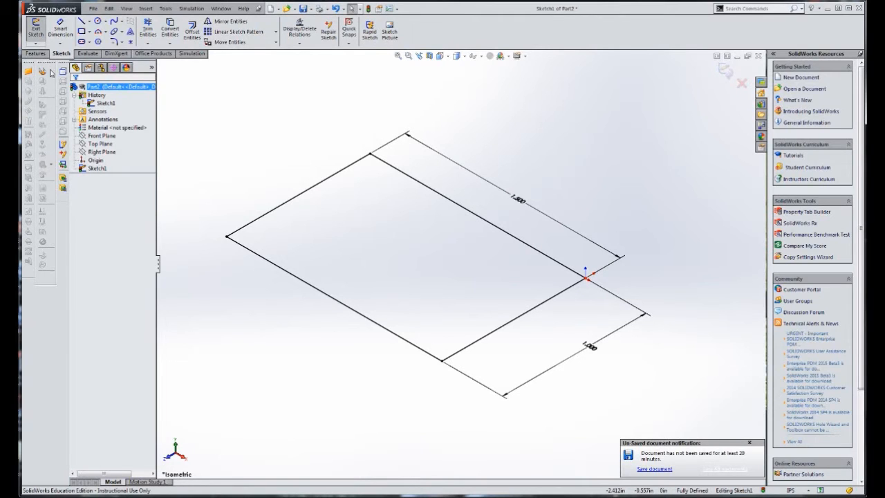
left_click(42, 71)
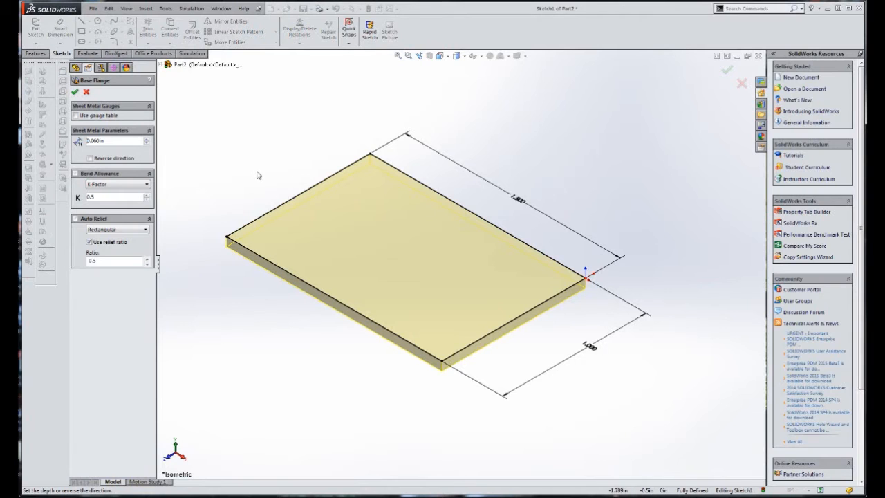
left_click_drag(21, 40, 338, 18)
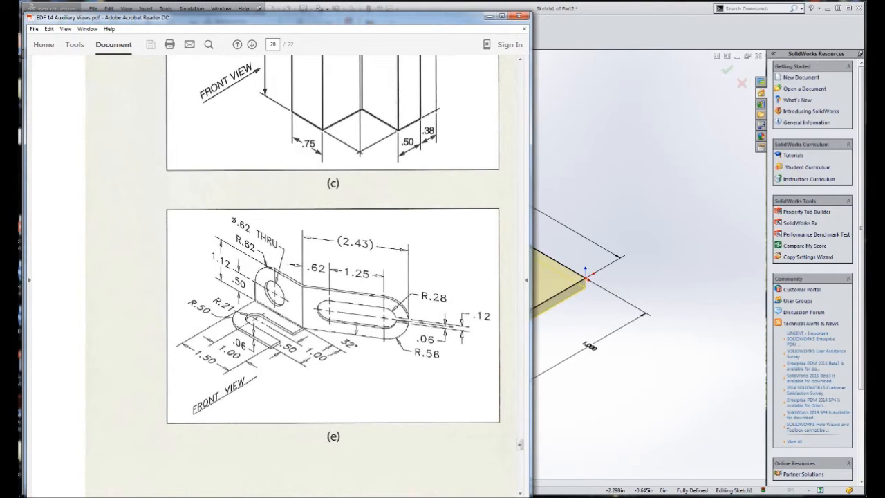
left_click_drag(404, 19, 0, 104)
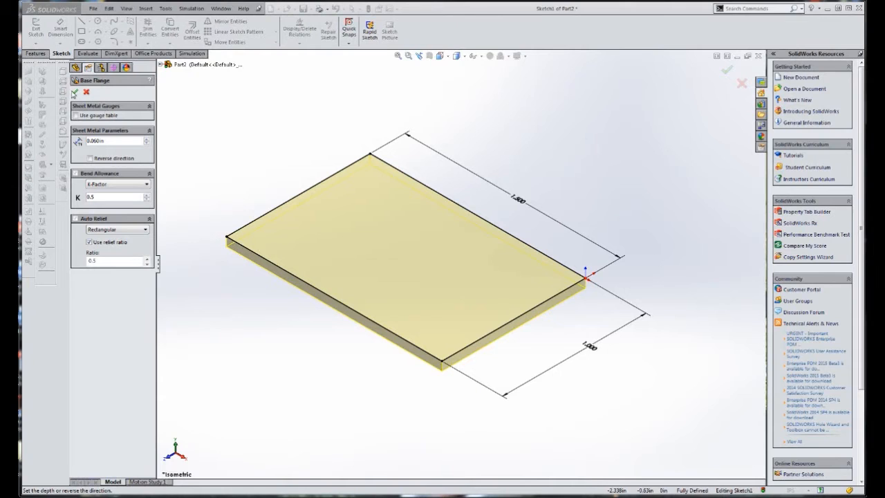
left_click(76, 93)
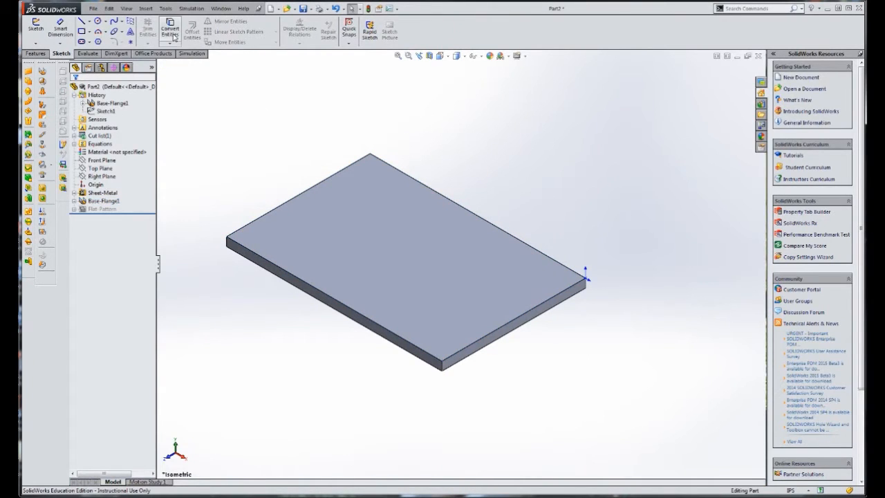
Save the part to the Desktop as e, replacing the existing file of that name
left_click(92, 8)
left_click(121, 86)
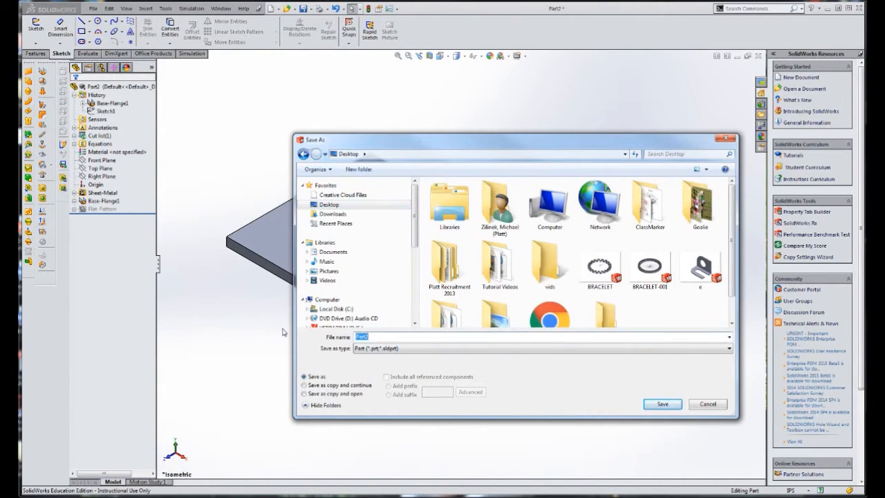
type("e")
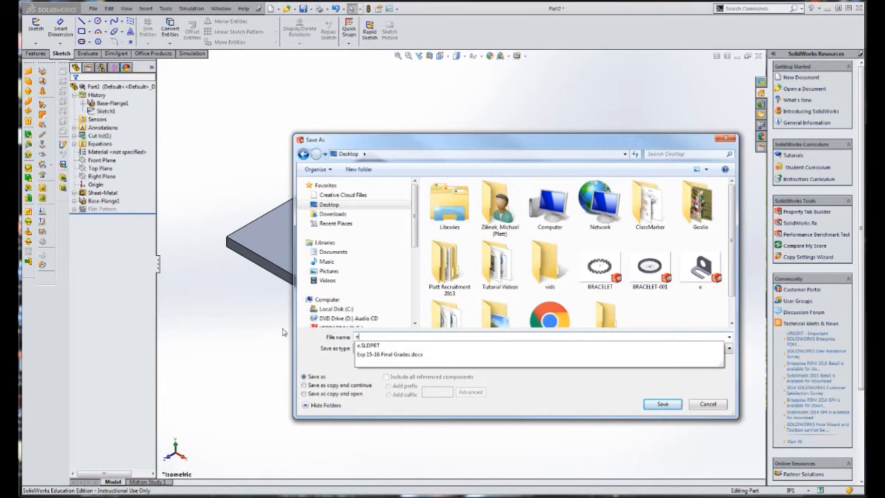
left_click(662, 404)
left_click(466, 253)
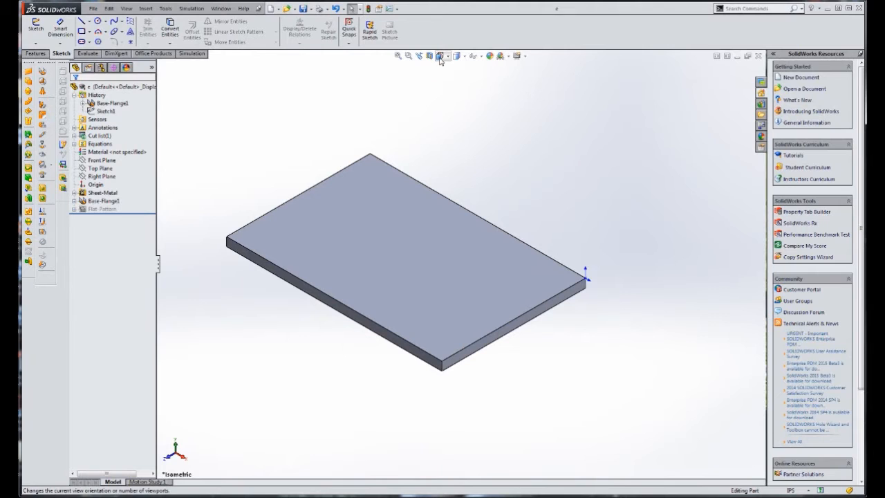
Sketch a corner rectangle on the plate's top face, running inward from the right edge, for the slot outline
key("ctrl+5")
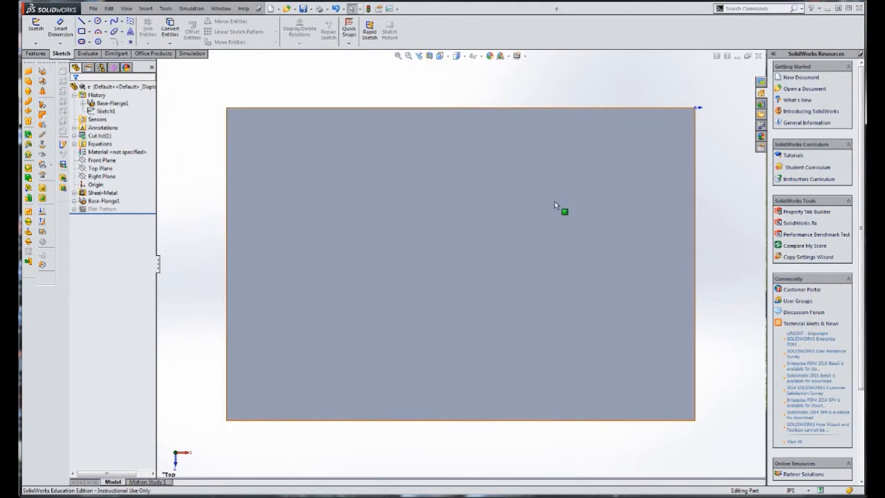
left_click(462, 249)
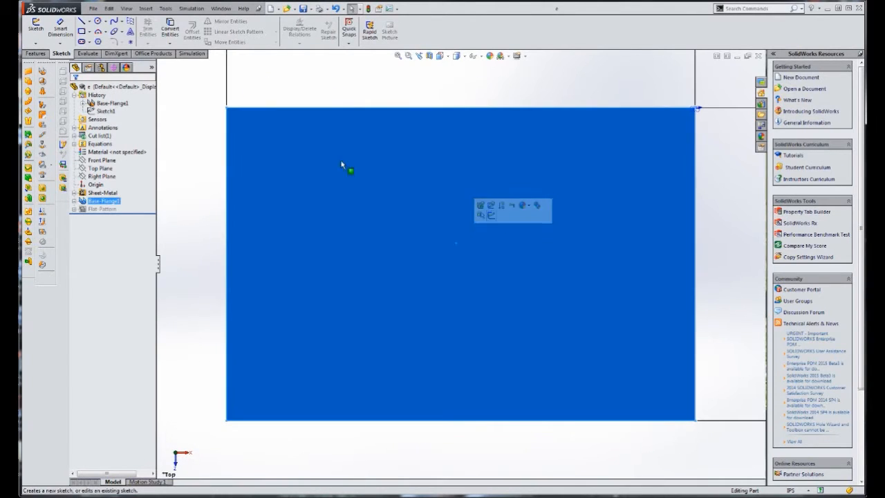
left_click(36, 28)
left_click(82, 32)
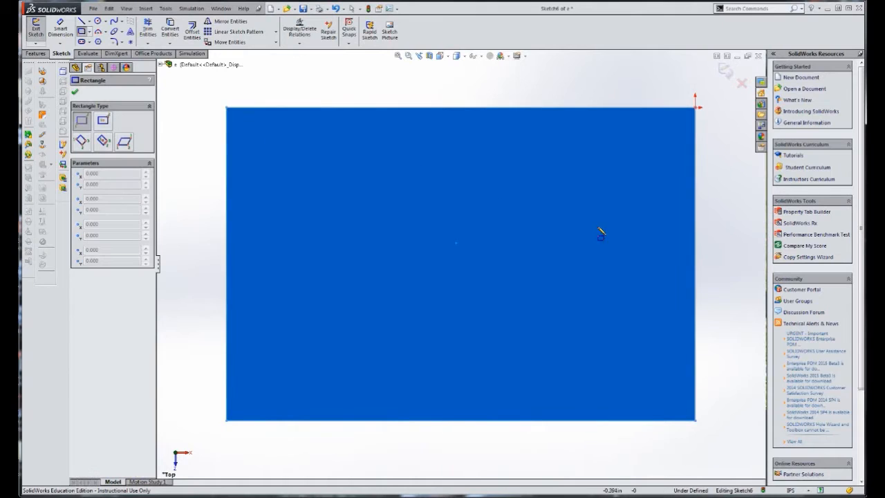
left_click(696, 206)
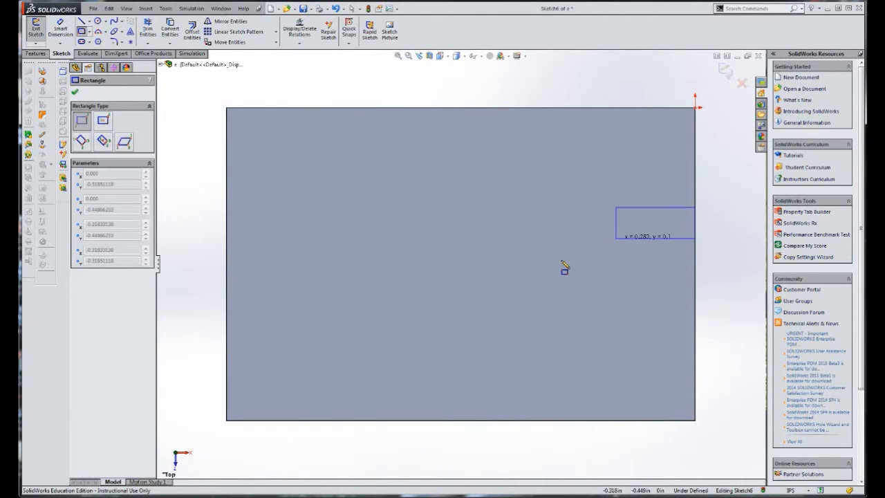
left_click(422, 323)
key("Escape")
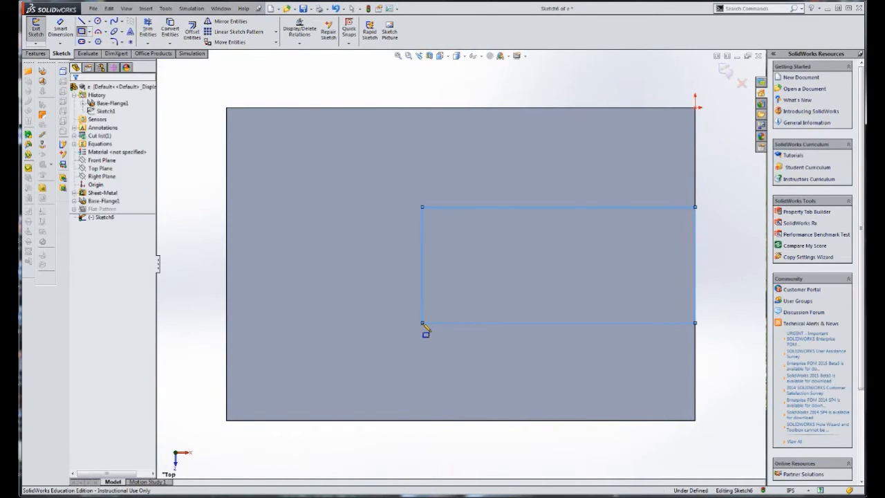
Check drawing (e) in the PDF and draw a horizontal centerline between the midpoints of the slot rectangle's short sides
key("alt+Tab")
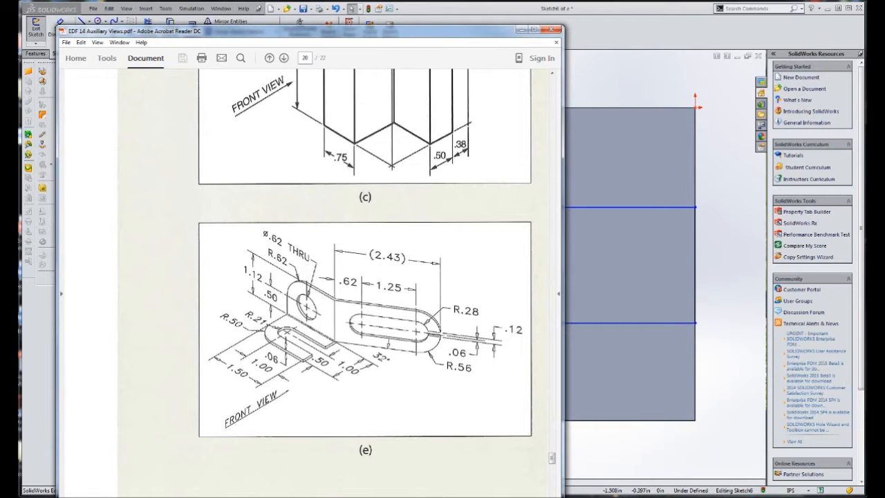
left_click_drag(405, 34, 0, 26)
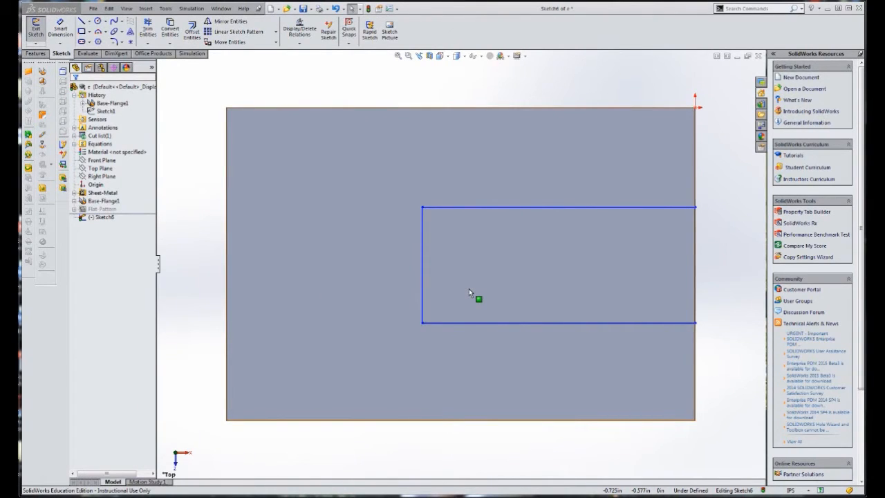
left_click(90, 23)
left_click(93, 38)
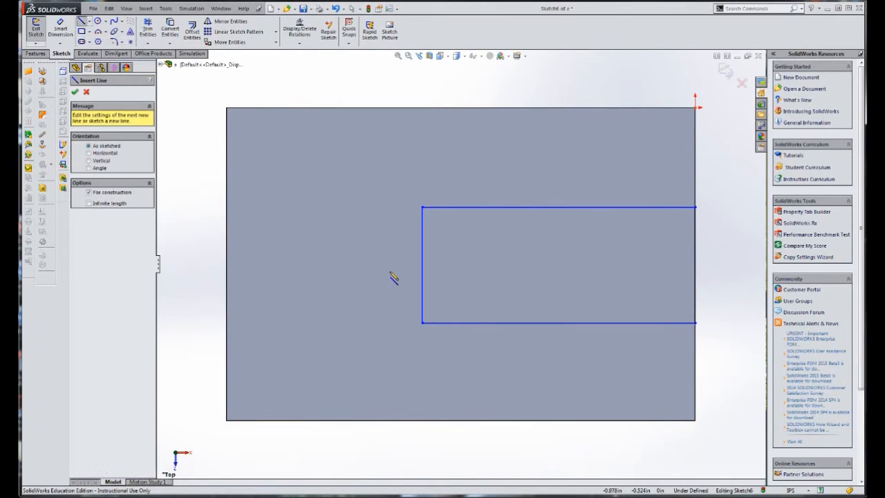
left_click(421, 265)
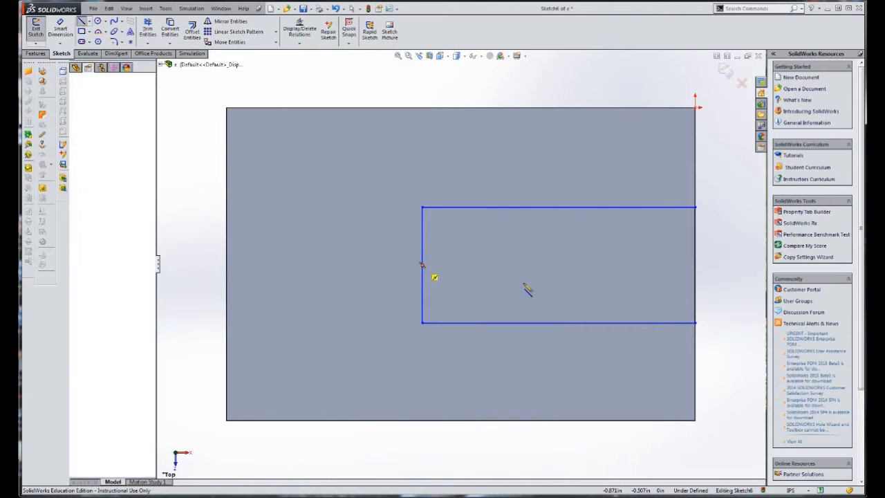
left_click(695, 264)
key("Escape")
Dimension the centerline 0.5 in from the plate's lower long edge
left_click(61, 28)
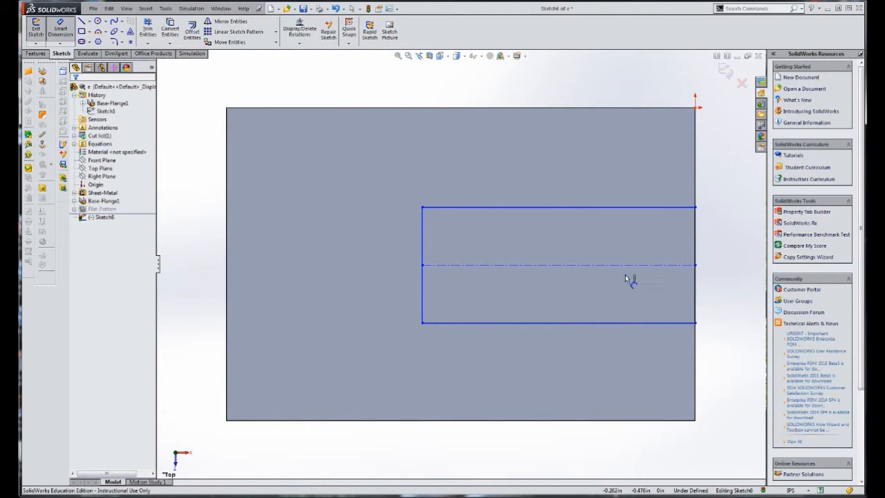
left_click(663, 266)
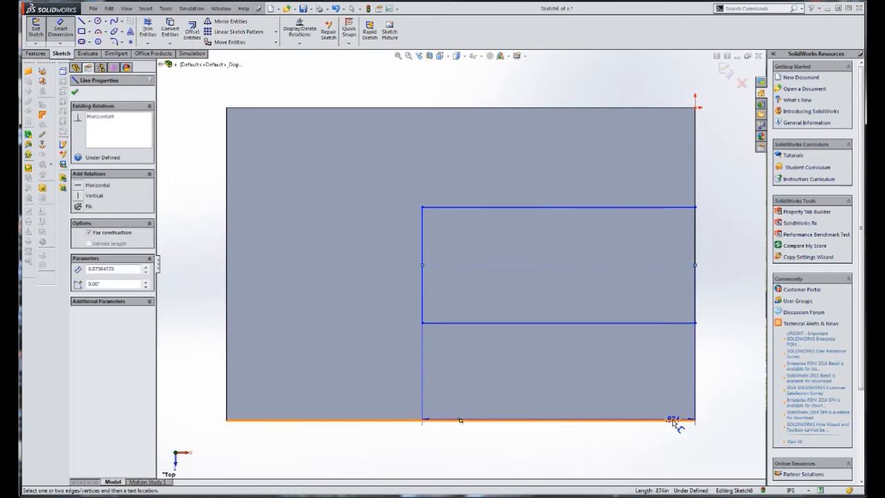
left_click(674, 419)
left_click(722, 370)
type(".5")
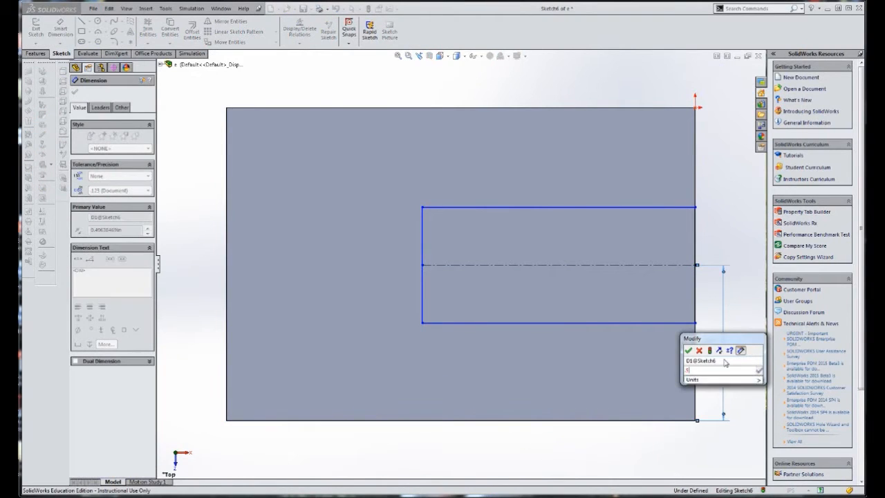
key("Return")
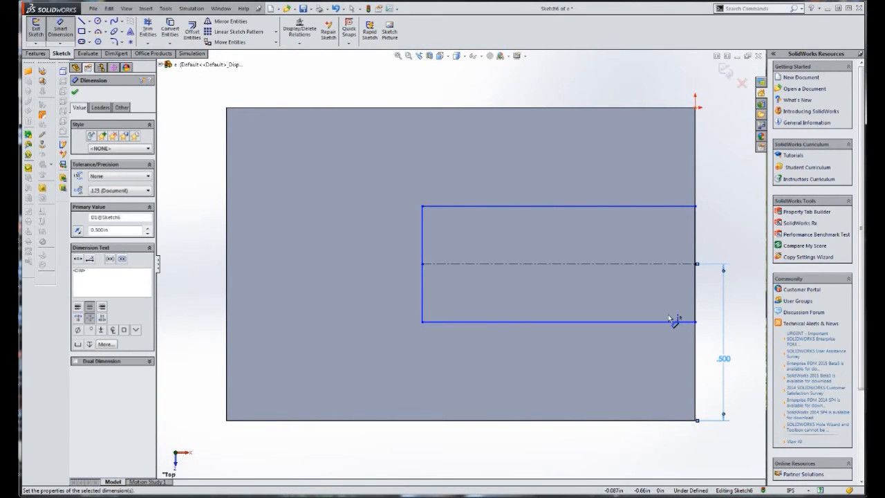
Dimension the slot rectangle's upper side 0.21 in from the centerline
left_click(572, 206)
left_click(568, 263)
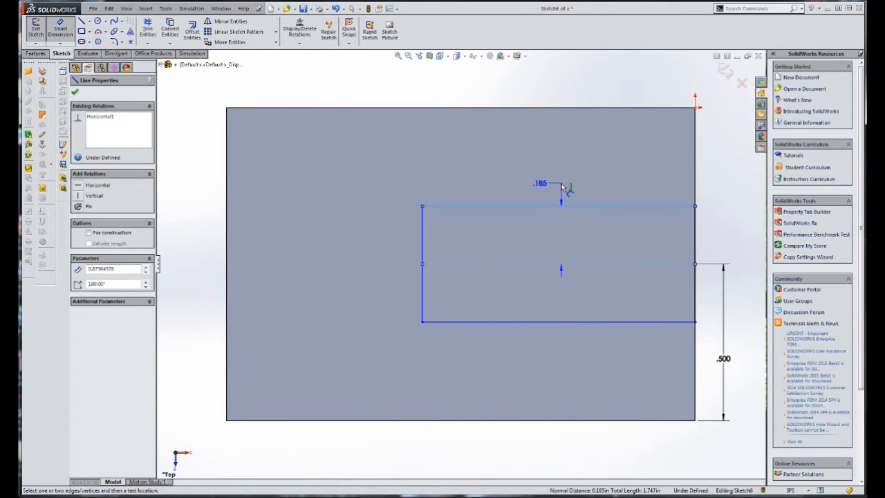
left_click(563, 188)
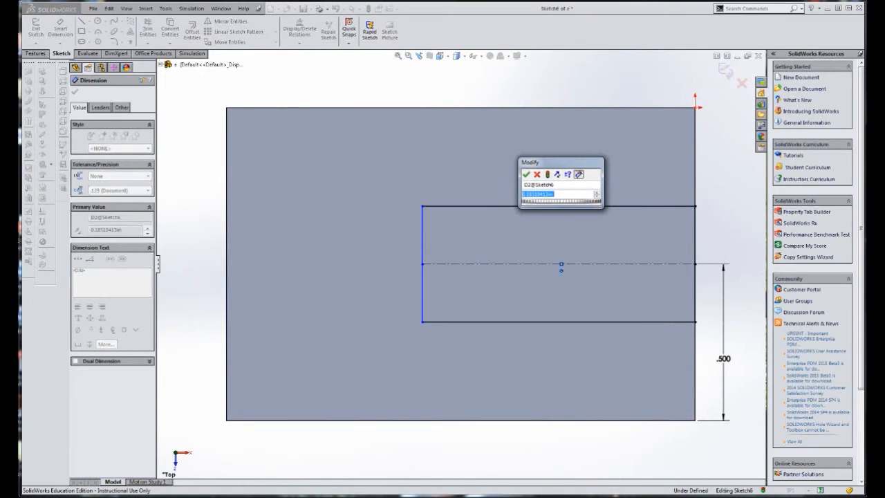
type(".21")
left_click(525, 175)
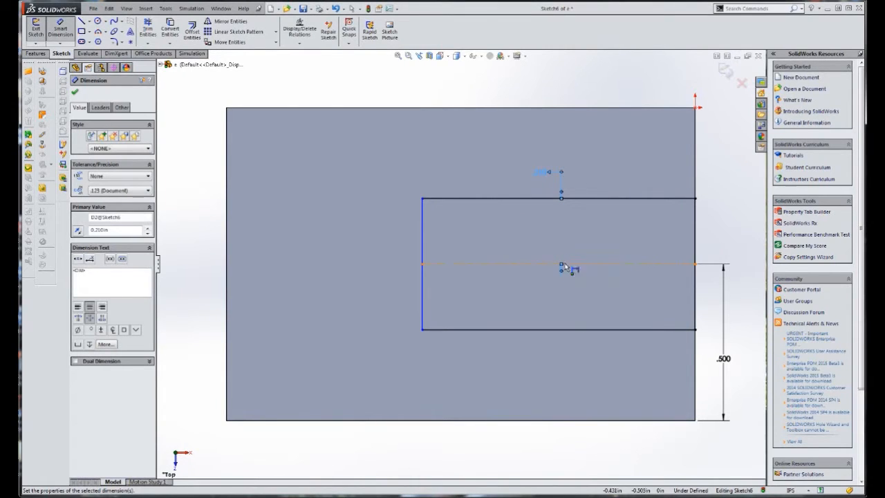
left_click(493, 201)
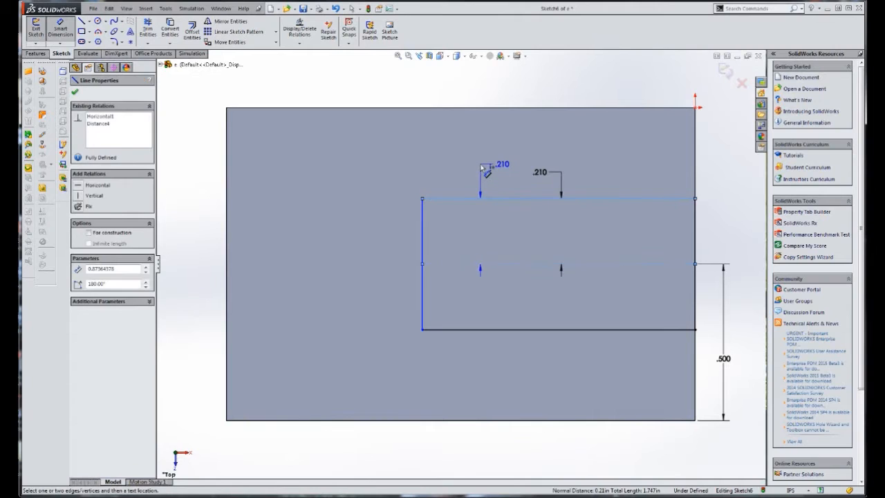
key("Escape")
Dimension the slot rectangle's length as 1.21 in and close the sketch
left_click(61, 31)
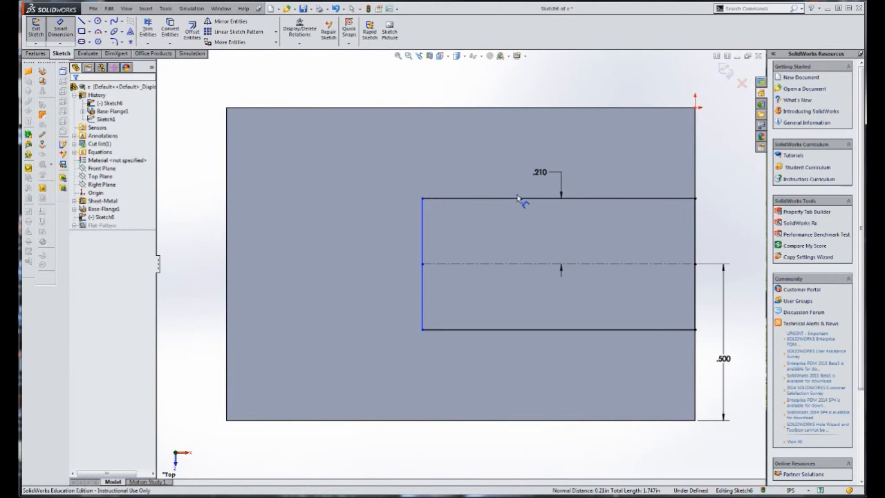
left_click(524, 199)
left_click(482, 152)
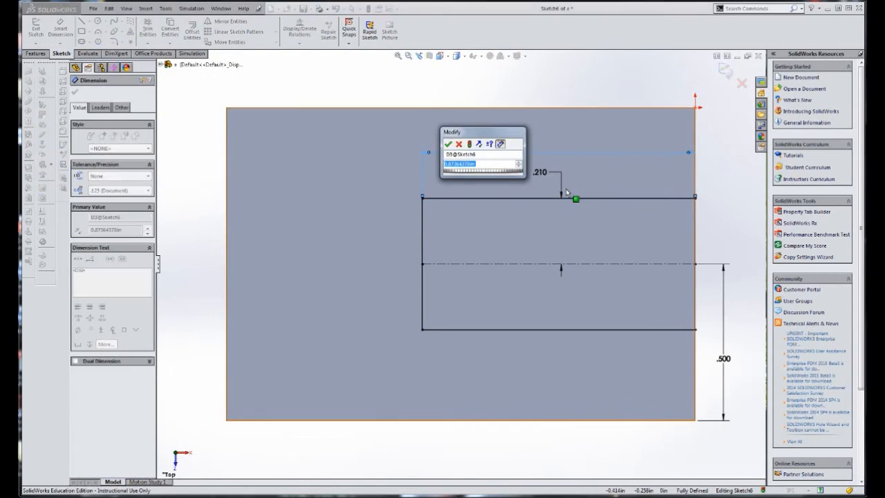
type("1")
type(".25")
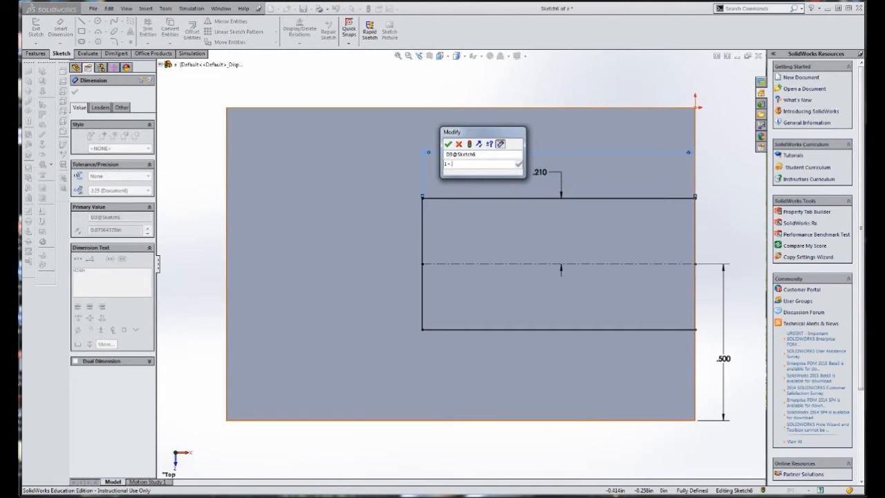
key("Return")
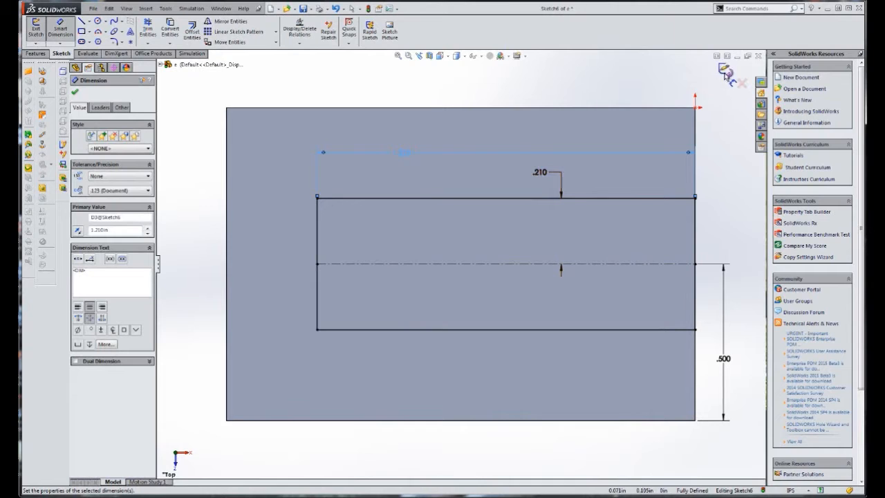
left_click(76, 93)
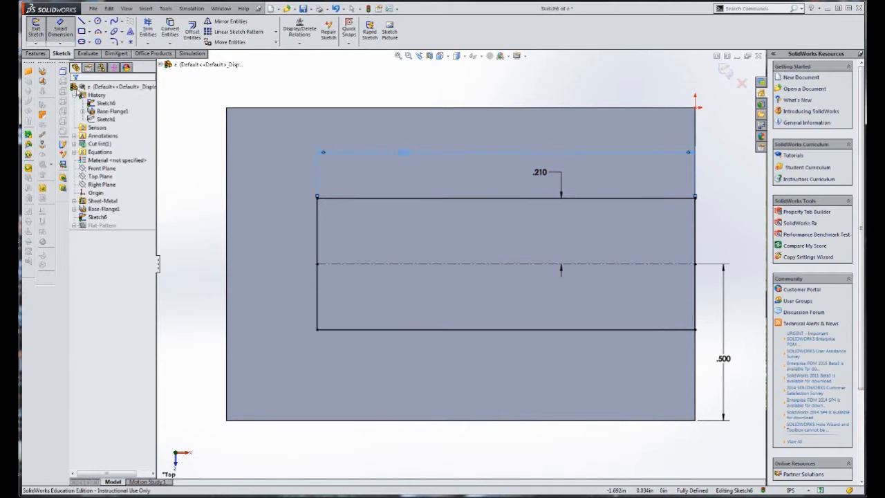
left_click(725, 69)
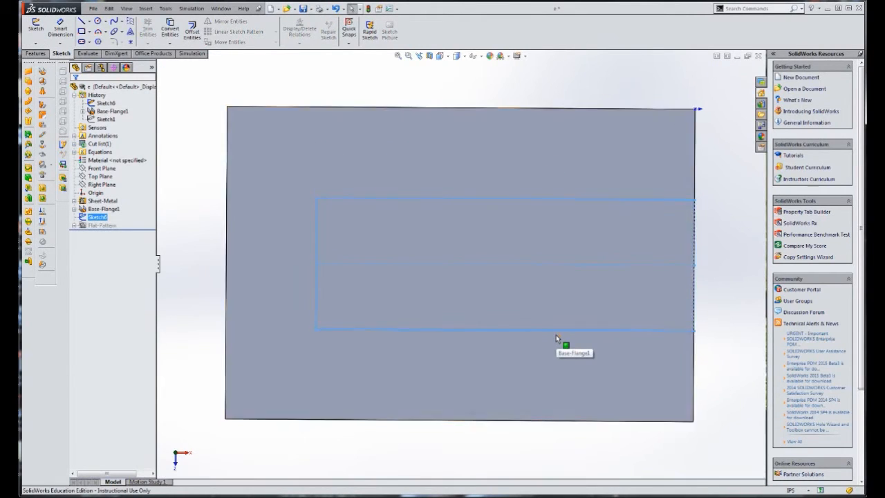
Cut the slot rectangle out of the plate with a Blind Extruded Cut linked to the sheet thickness
key("ctrl+7")
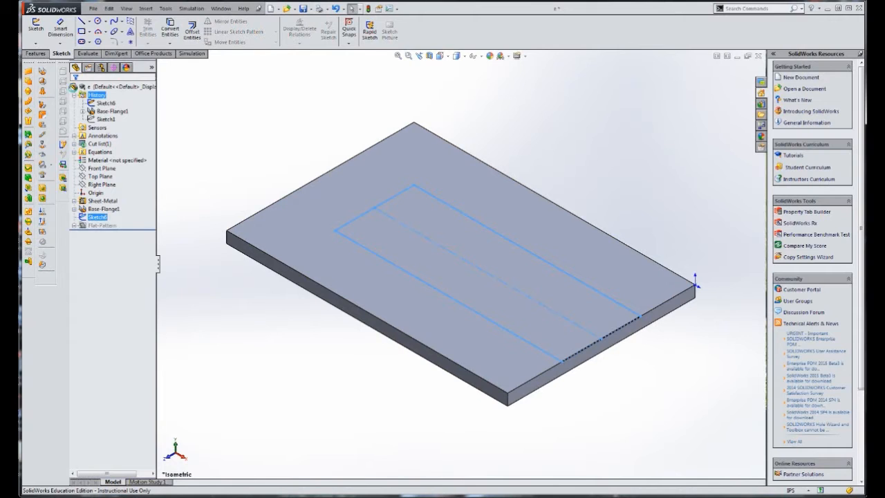
left_click(46, 54)
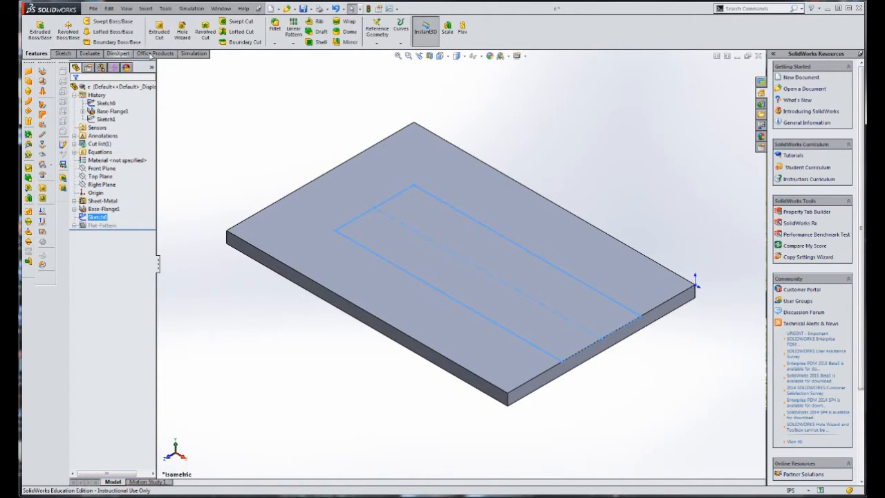
left_click(159, 31)
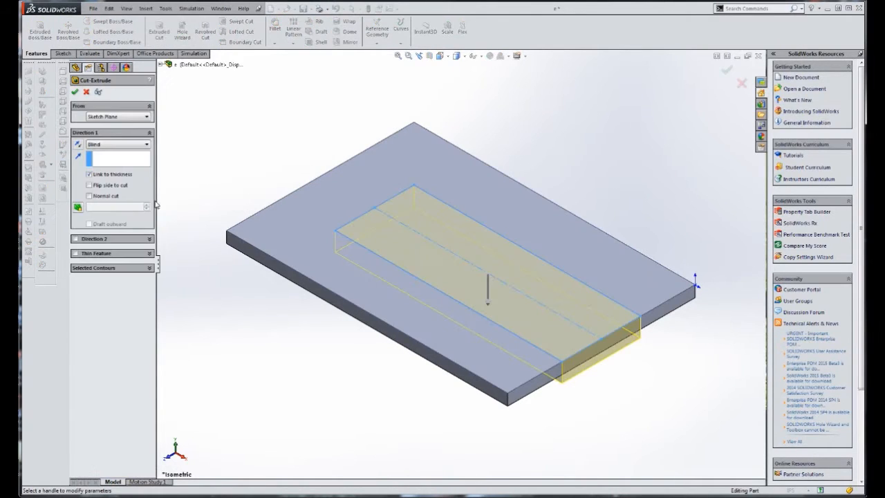
left_click(90, 174)
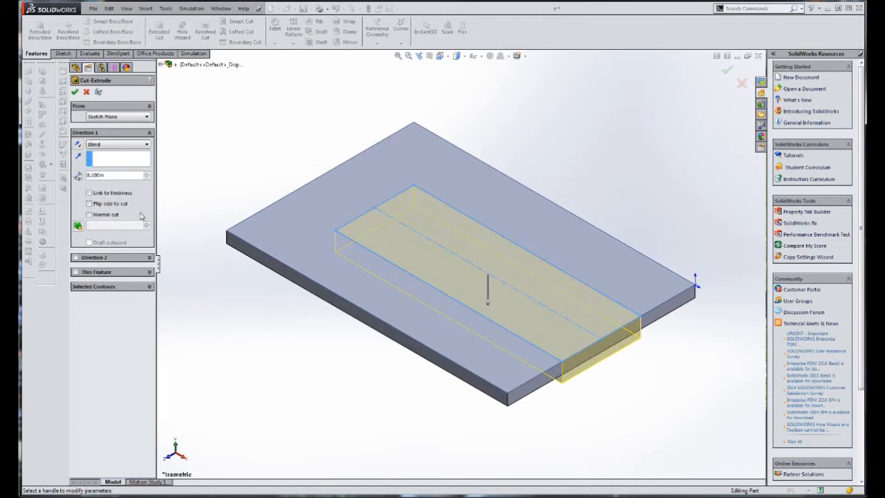
left_click(108, 144)
left_click(109, 158)
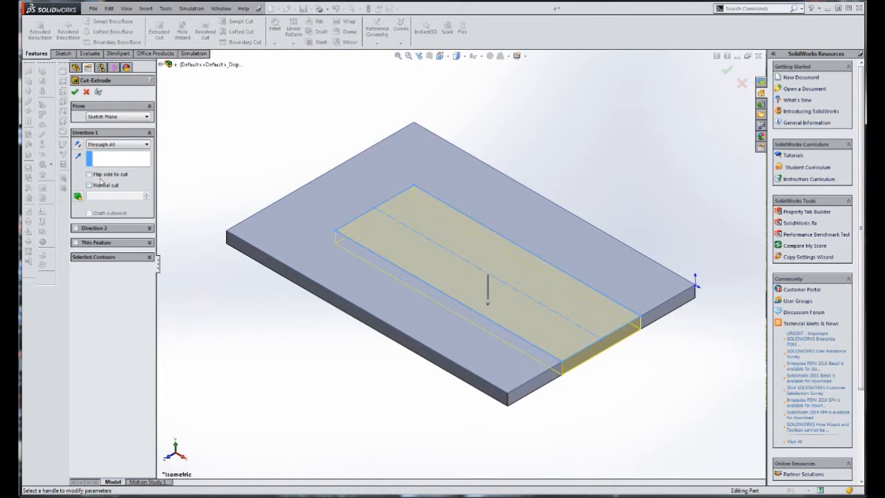
left_click(110, 144)
left_click(111, 151)
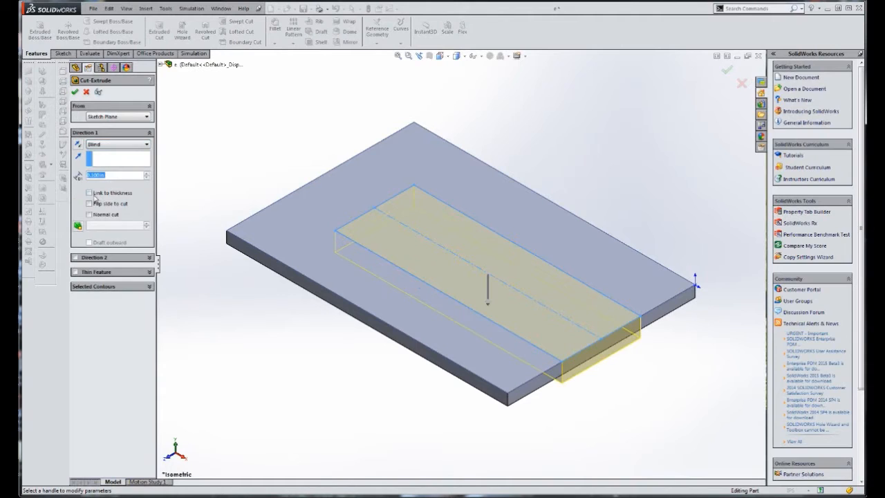
left_click(90, 193)
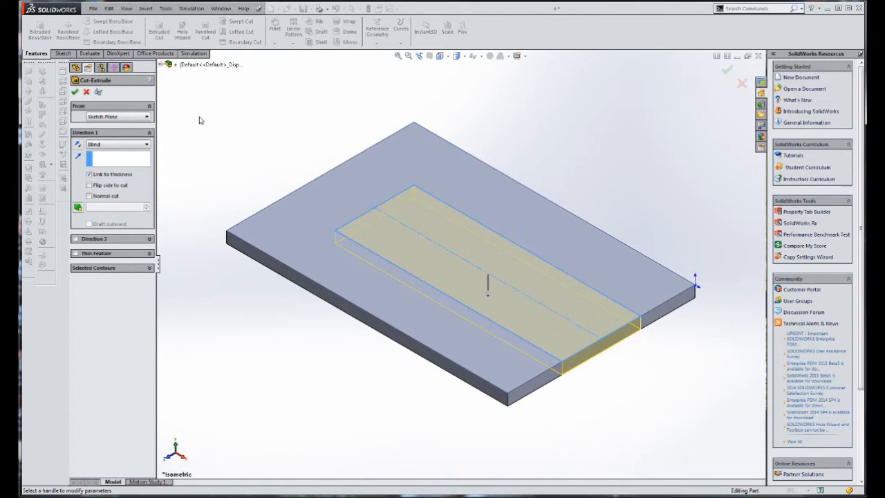
left_click(75, 91)
left_click(295, 104)
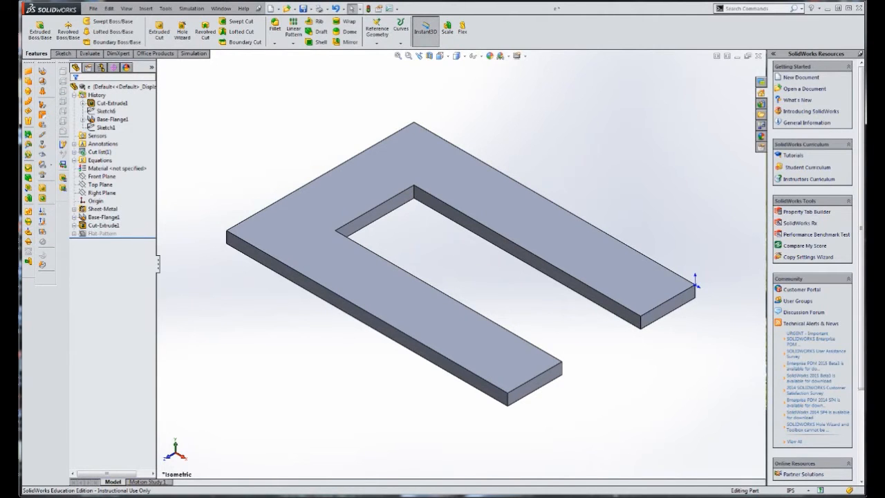
Check the corner radius in drawing (e) and add a 0.5 in fillet to the plate's outer corner edge beside the slot's closed end
left_click_drag(21, 81, 340, 75)
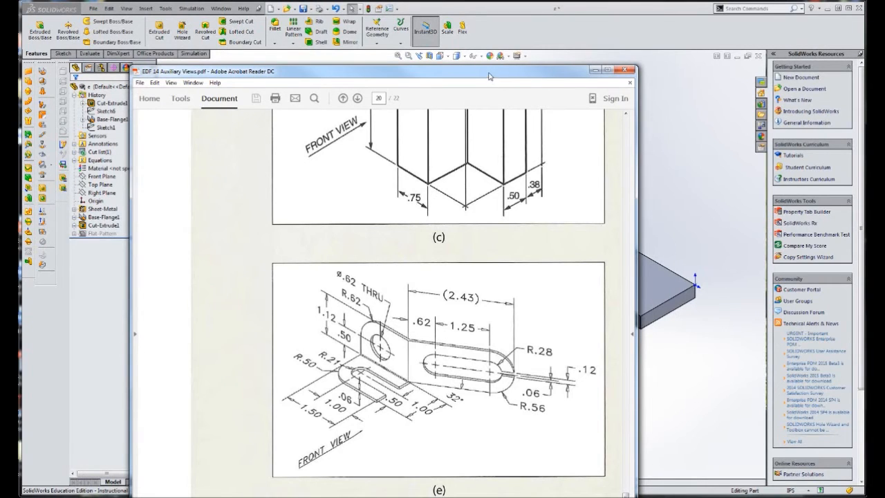
left_click_drag(489, 74, 0, 89)
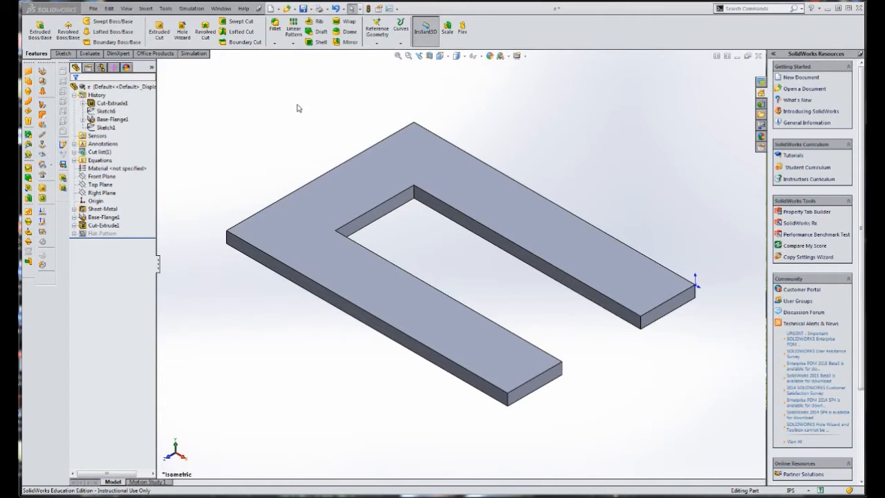
left_click(275, 28)
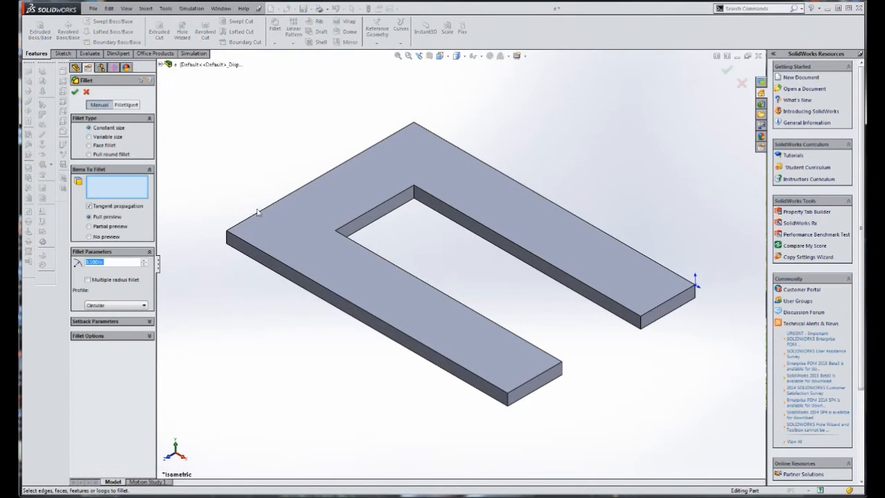
left_click_drag(109, 263, 54, 266)
type(".5")
key("Return")
left_click(227, 239)
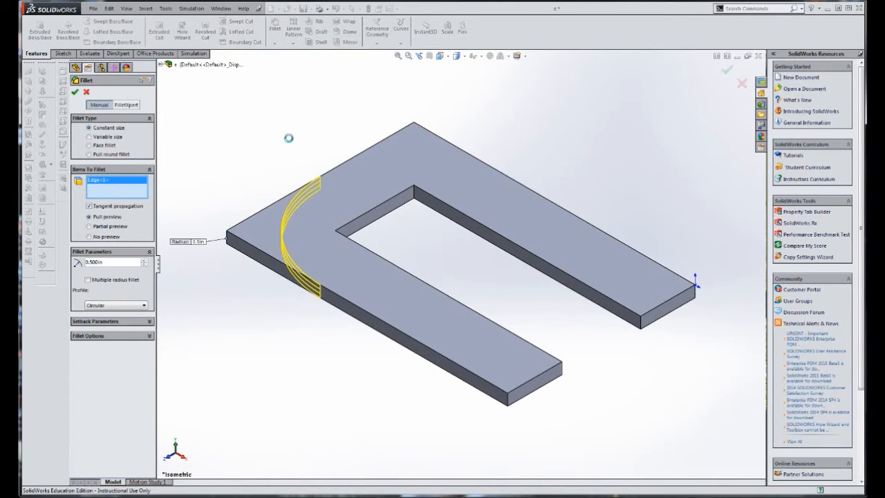
key("Return")
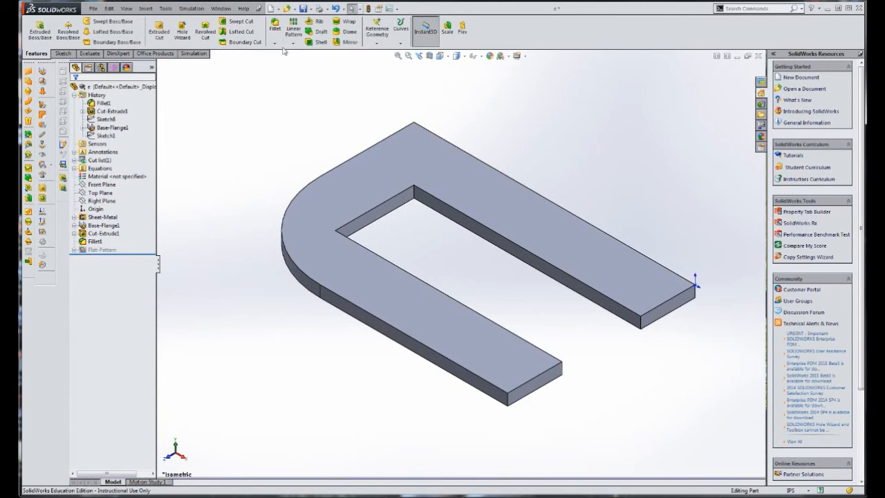
Round the slot's closed end with a full round fillet, using its end face as center and both slot walls as sides
left_click(276, 34)
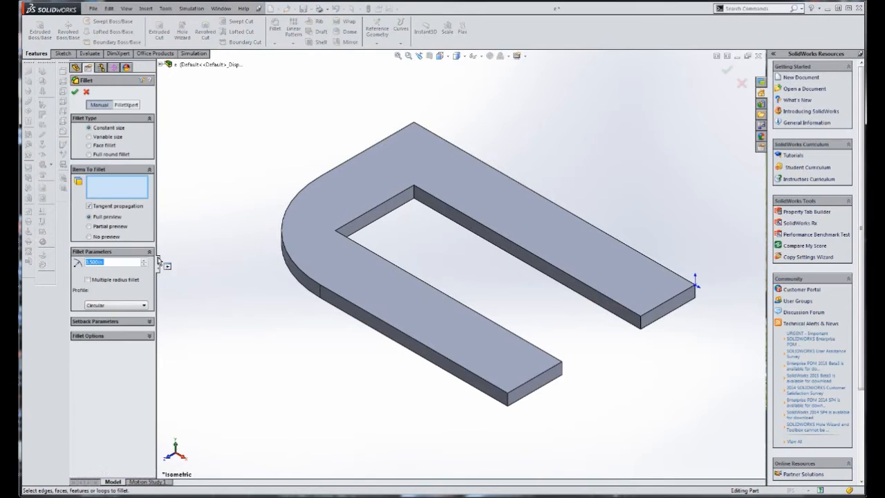
left_click(107, 155)
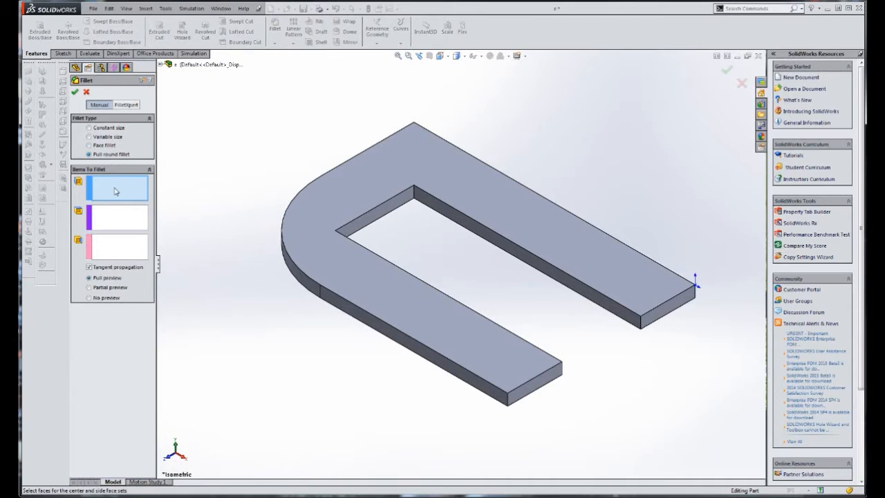
left_click(449, 212)
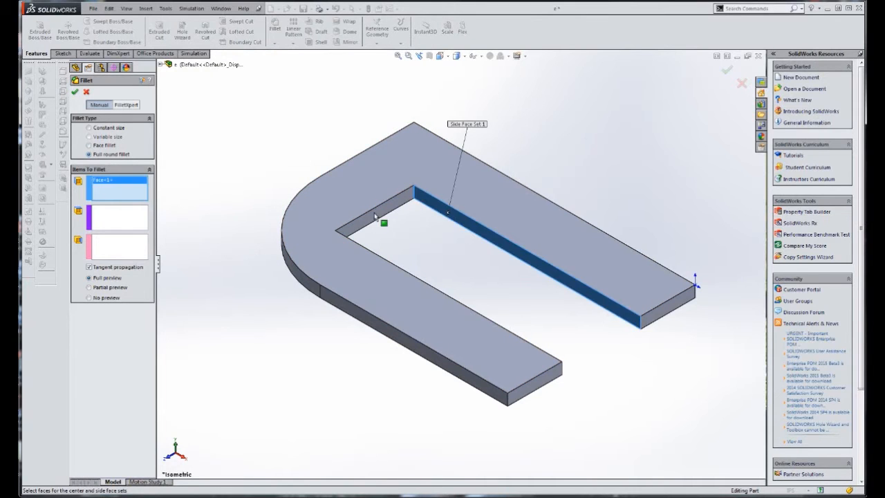
left_click(141, 222)
left_click(392, 222)
middle_click_drag(450, 233, 373, 255)
left_click(131, 246)
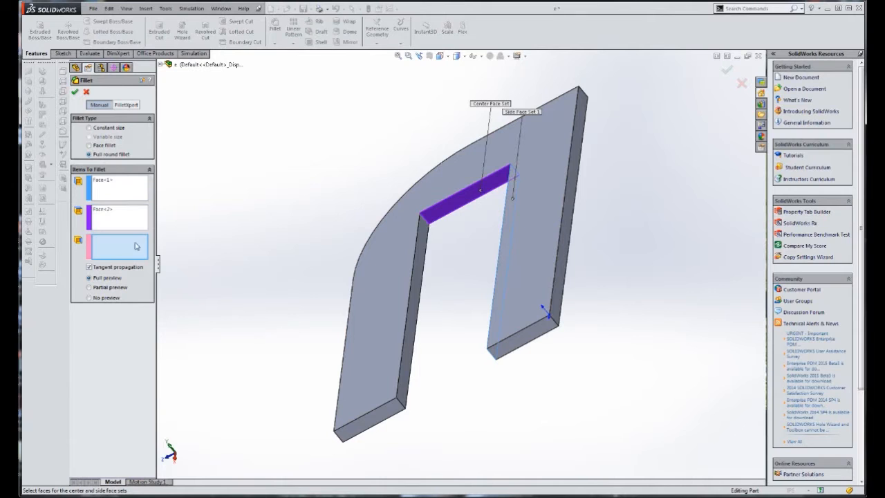
left_click(425, 247)
right_click(424, 247)
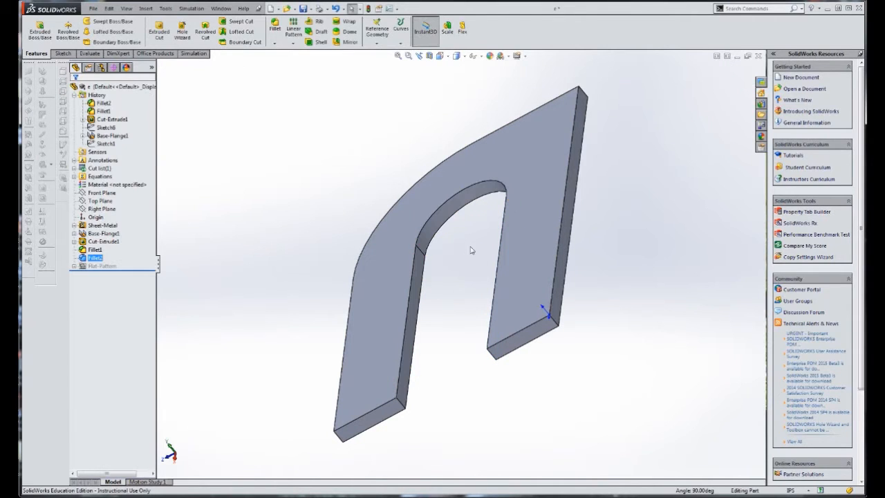
middle_click_drag(450, 258, 519, 237)
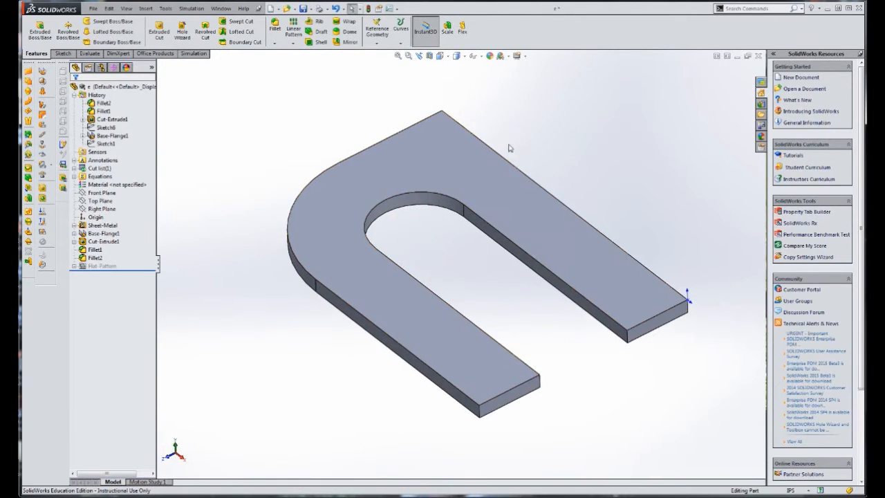
key("ctrl+7")
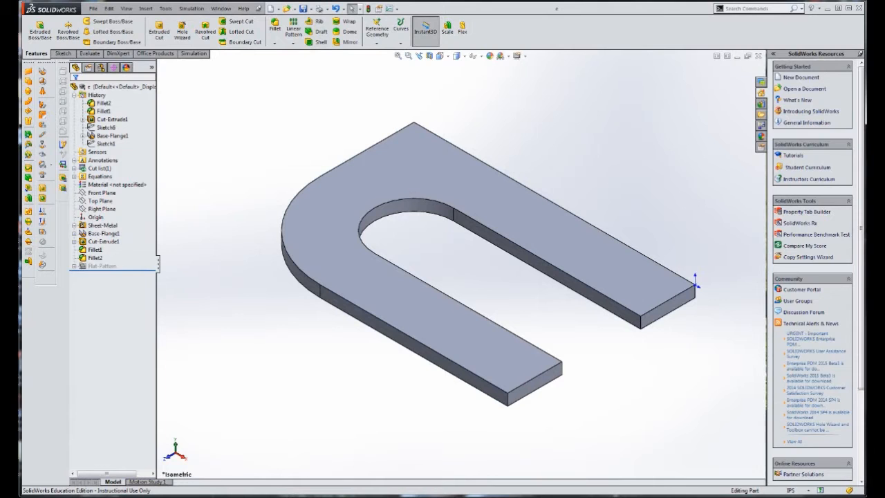
Check drawing (e) and add a 1.18 in, 90° edge flange with Material Inside position along the plate's straight 1.5 in edge
left_click_drag(18, 34, 228, 15)
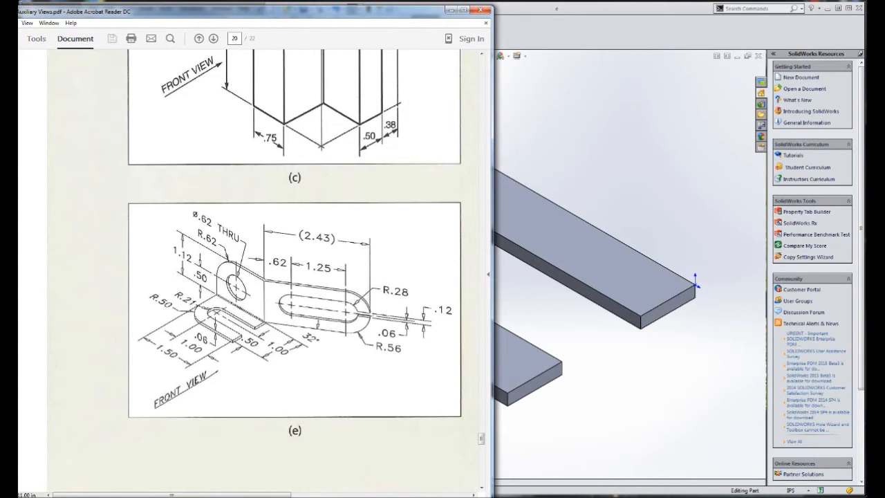
left_click_drag(374, 11, 0, 87)
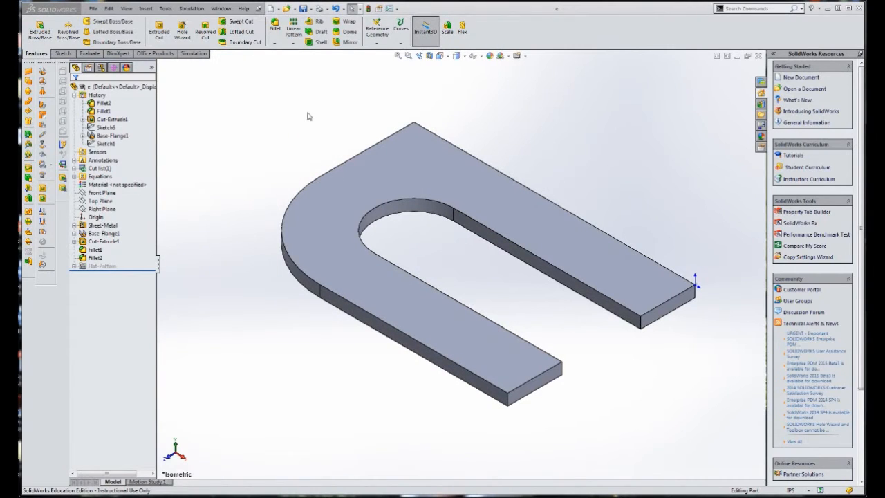
left_click(286, 116)
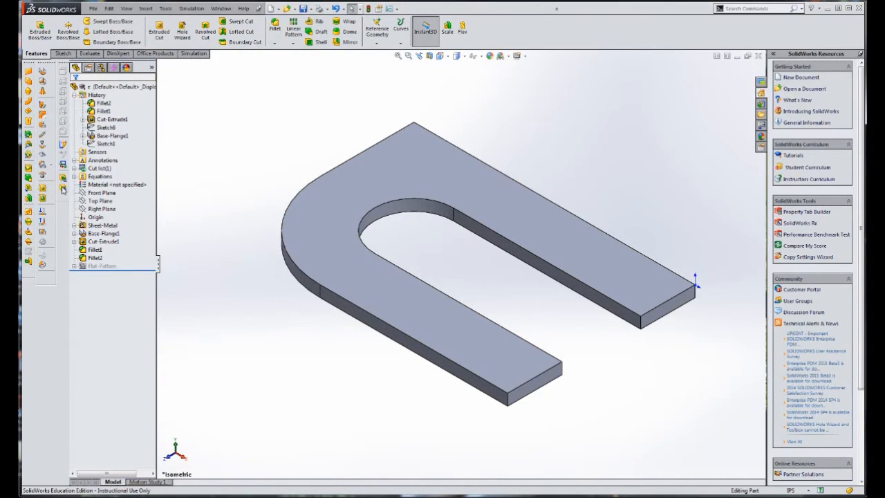
left_click(555, 203)
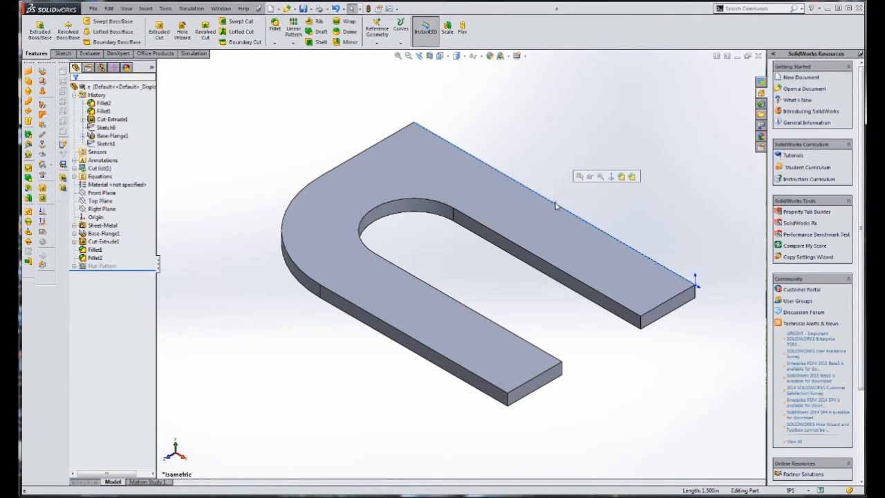
left_click(42, 105)
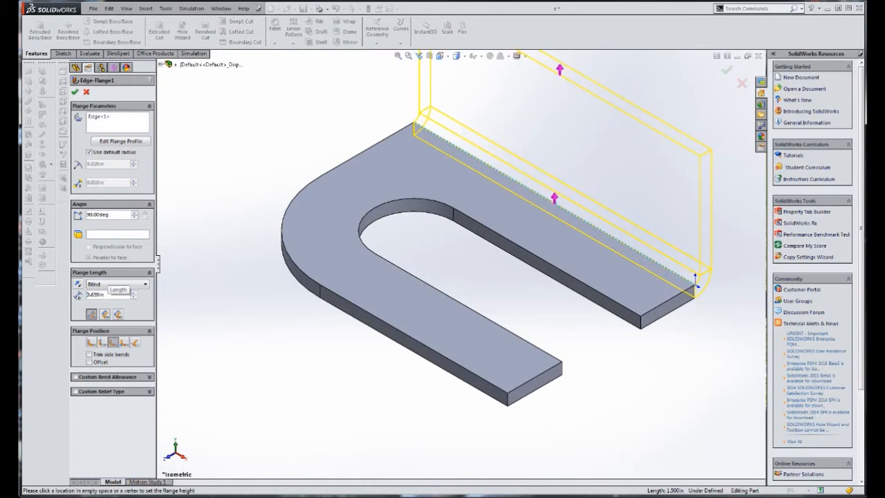
double_click(99, 294)
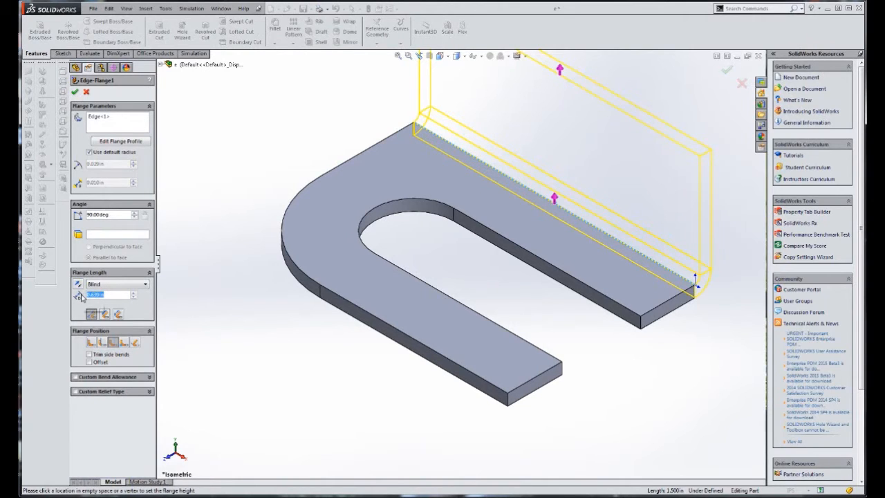
type("1.12+.06")
key("Return")
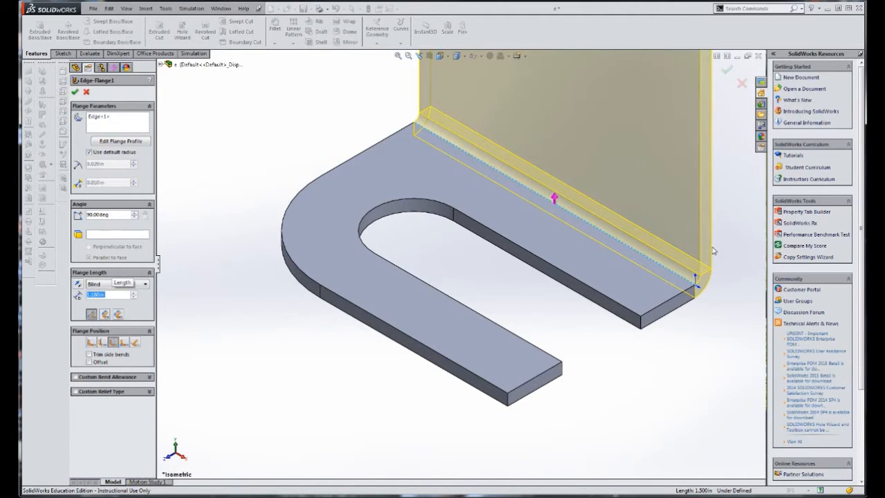
left_click(91, 342)
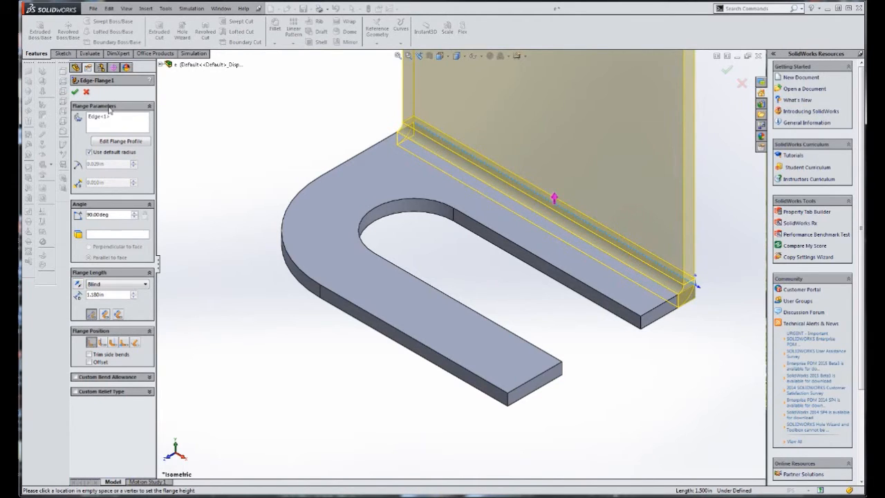
left_click(75, 91)
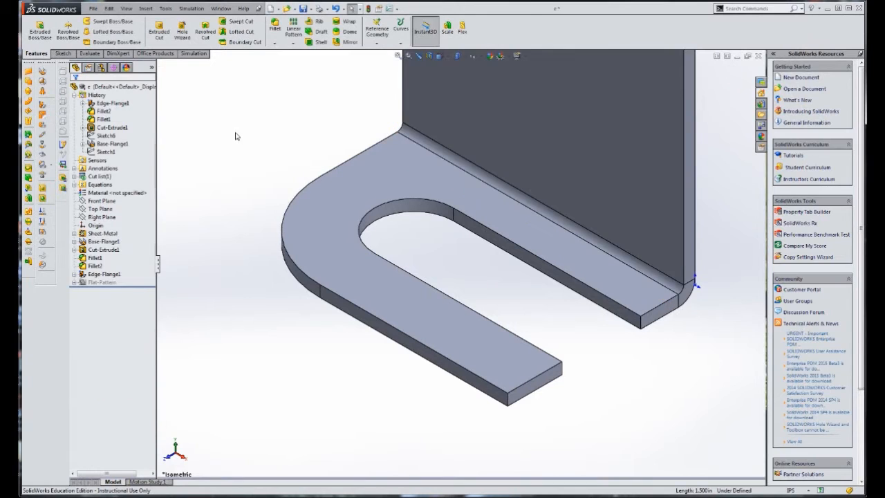
Check the hole in drawing (e) and sketch a circle about 0.72 in in diameter on the upright flange's front face
scroll(242, 139, "up", 2)
scroll(558, 207, "up", 3)
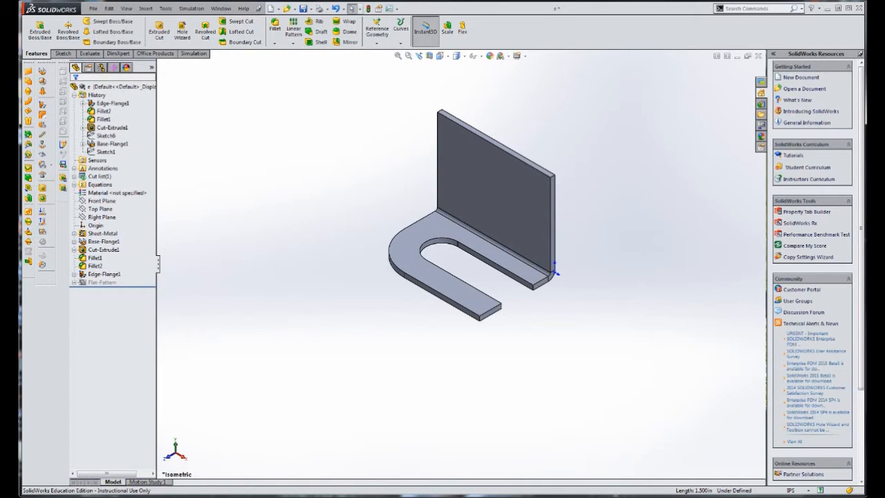
key("alt+Tab")
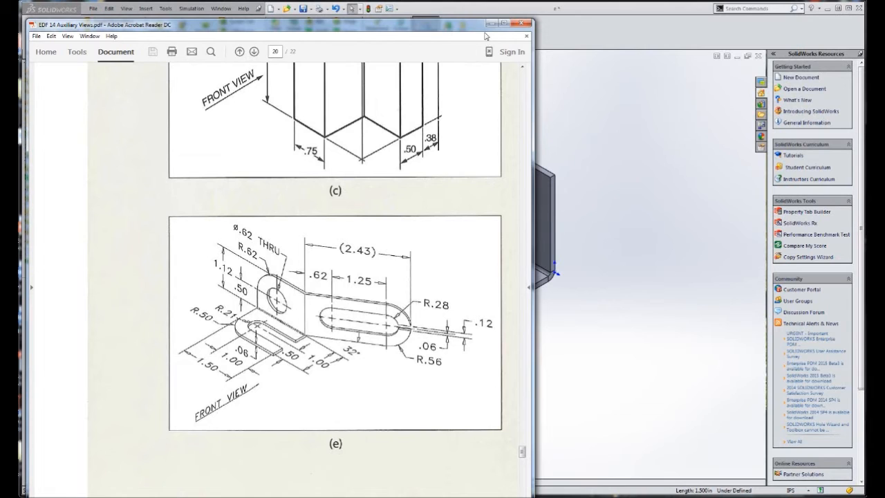
left_click_drag(349, 27, 2, 42)
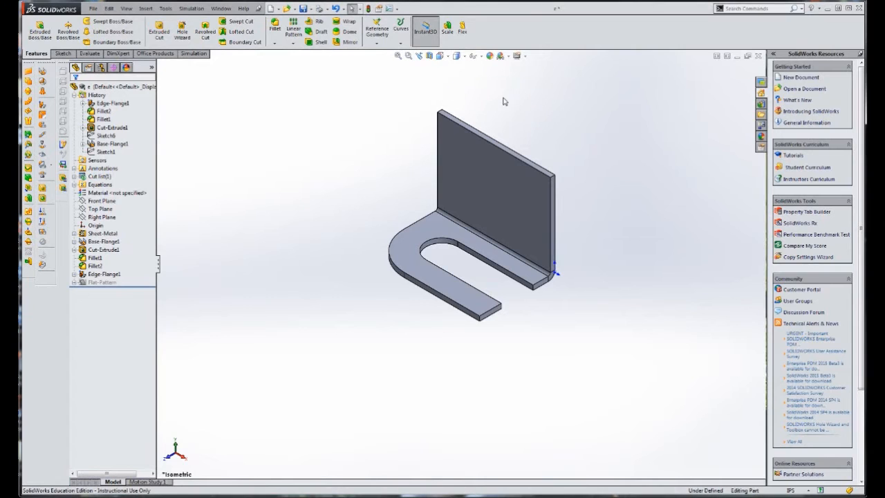
key("ctrl+1")
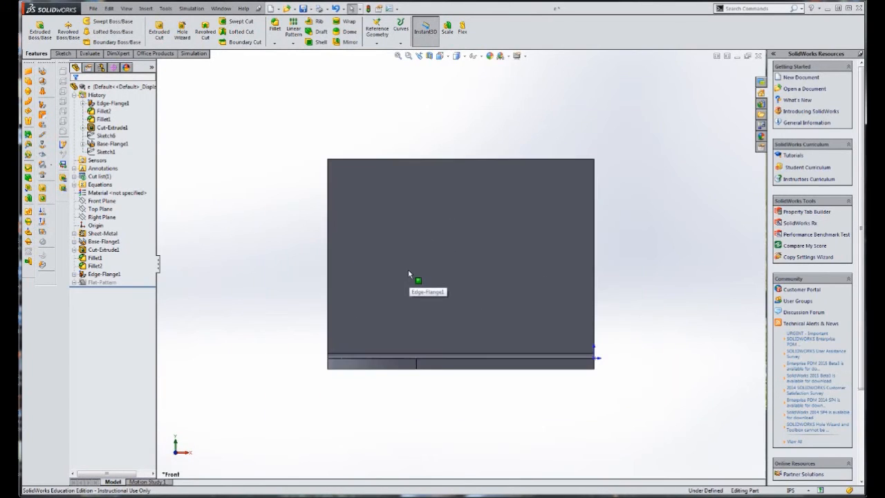
left_click(416, 241)
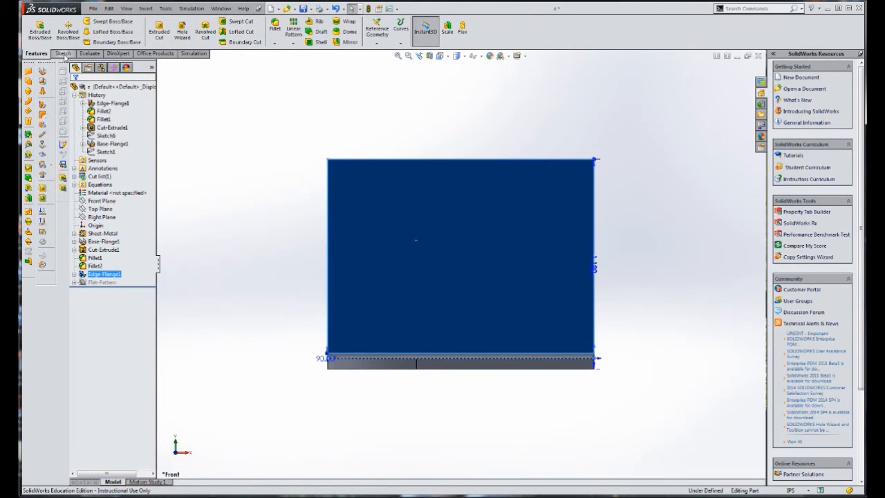
left_click(62, 54)
left_click(97, 21)
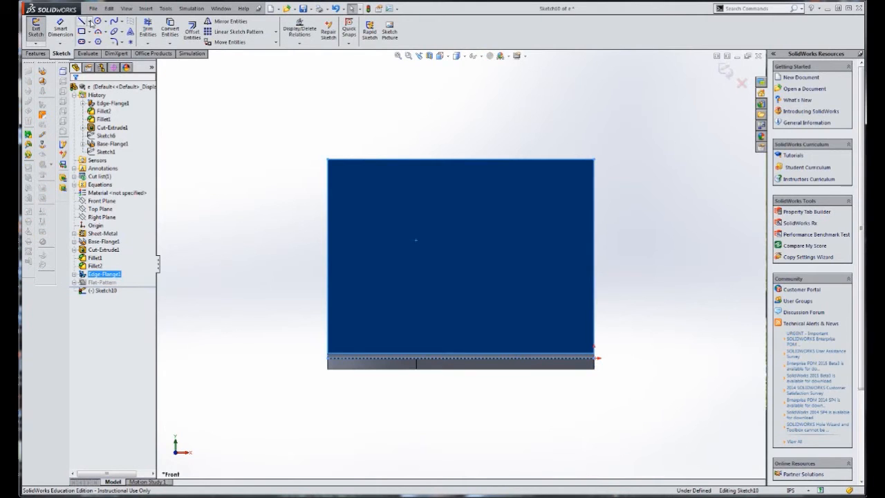
left_click(425, 258)
left_click(477, 294)
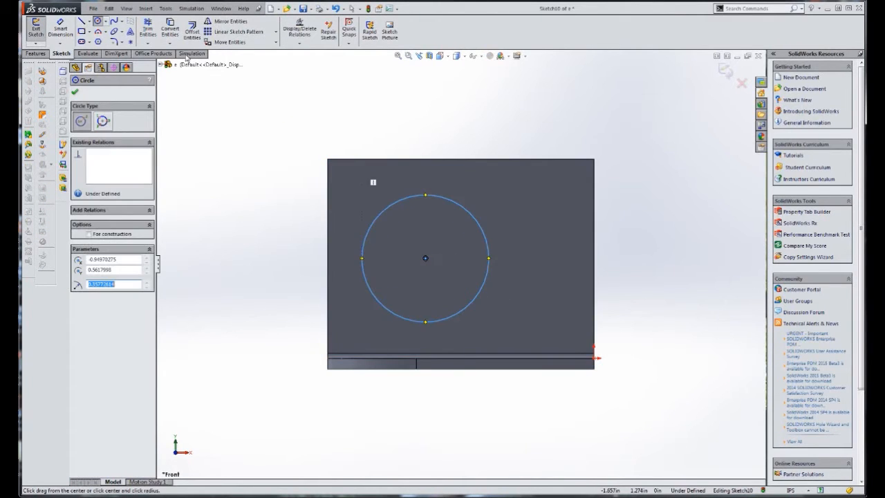
Dimension the circle's diameter as 0.62 in
left_click(60, 27)
left_click(460, 203)
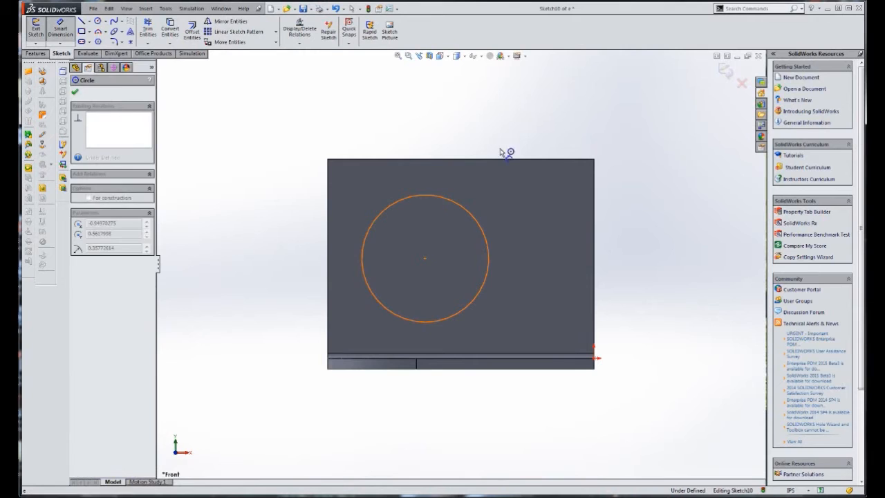
left_click(522, 141)
left_click(520, 141)
type(".62")
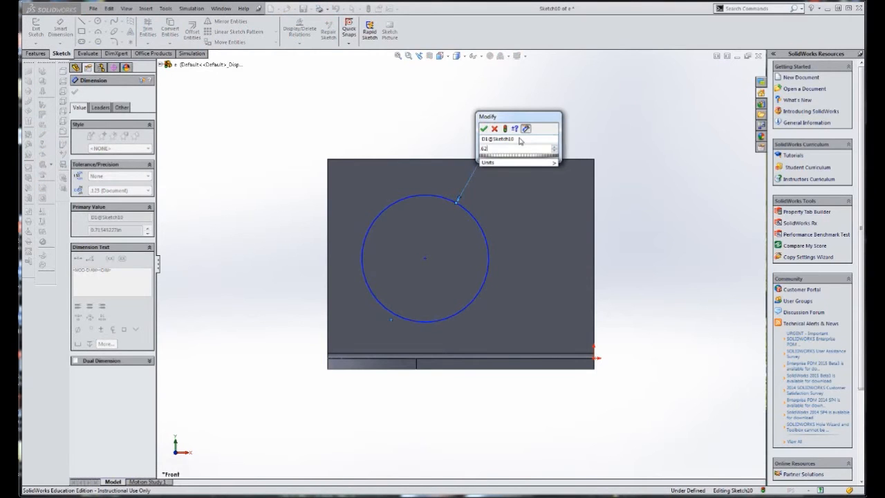
key("Return")
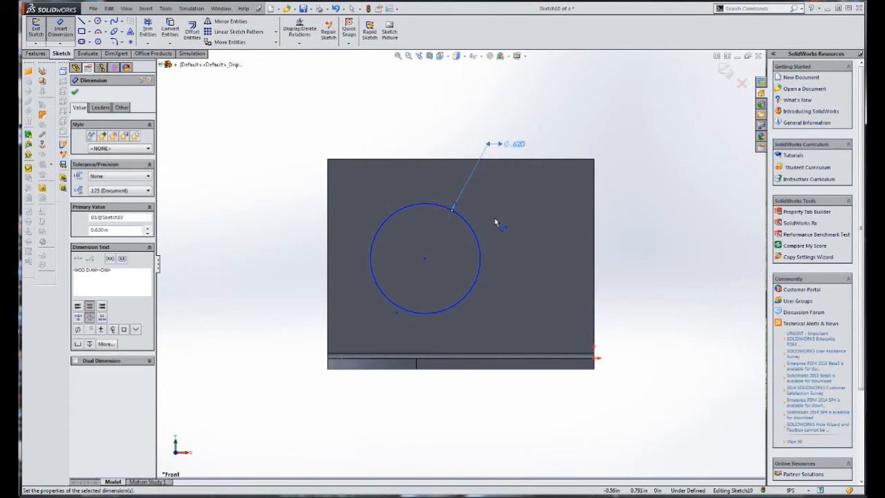
Dimension the circle's center 0.5 in above the base plate's upper edge
left_click(409, 358)
left_click(424, 258)
left_click(255, 300)
type(".5")
key("Return")
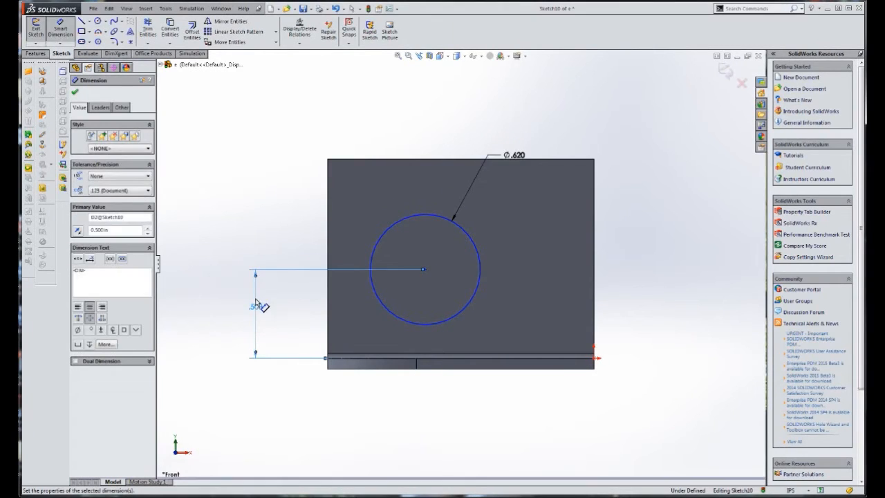
Dimension the circle's center 0.62 in from the flange's vertical edge on the slot's closed-end side
left_click(424, 270)
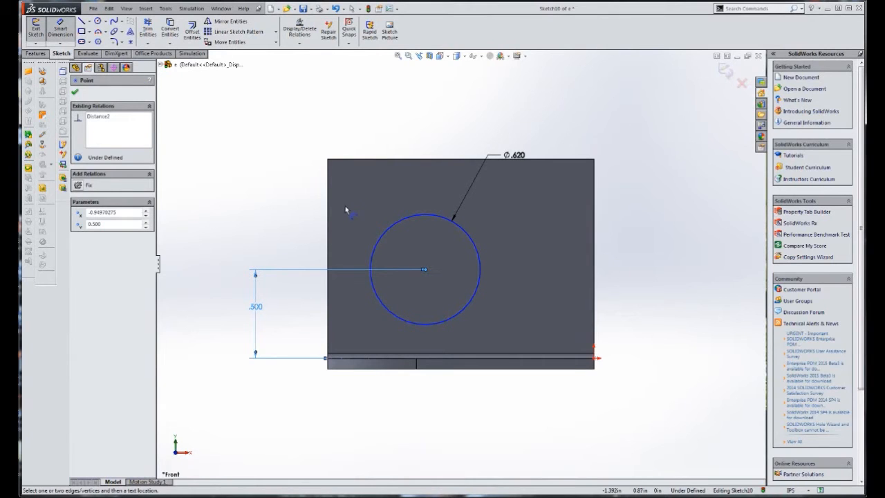
left_click(329, 215)
left_click(376, 107)
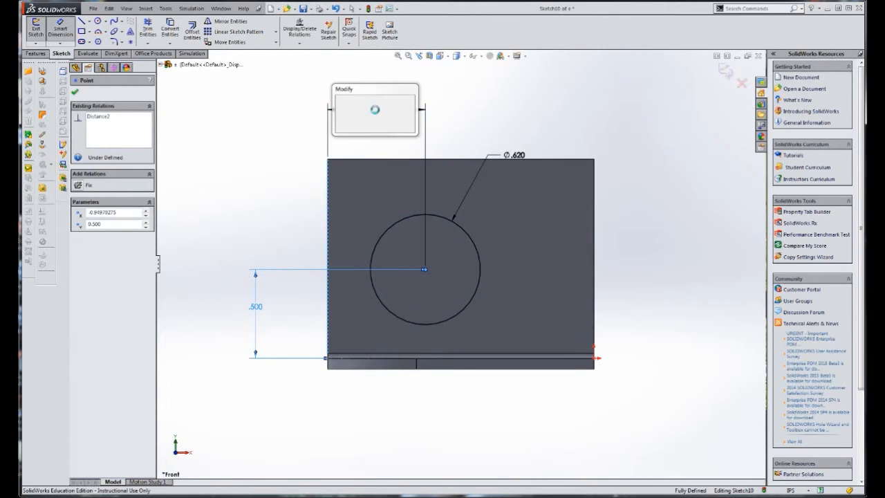
type(".62")
key("Return")
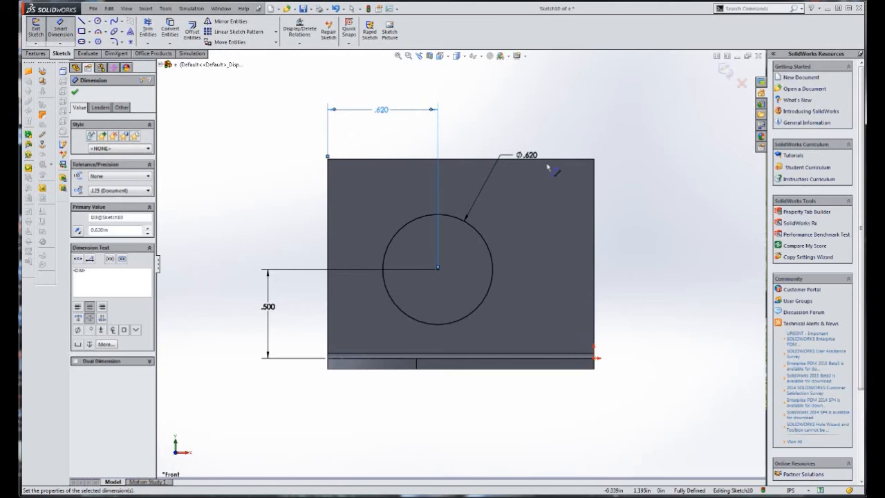
Cut the circle through the flange with a Blind Extruded Cut linked to the sheet thickness
middle_click_drag(612, 178, 515, 243)
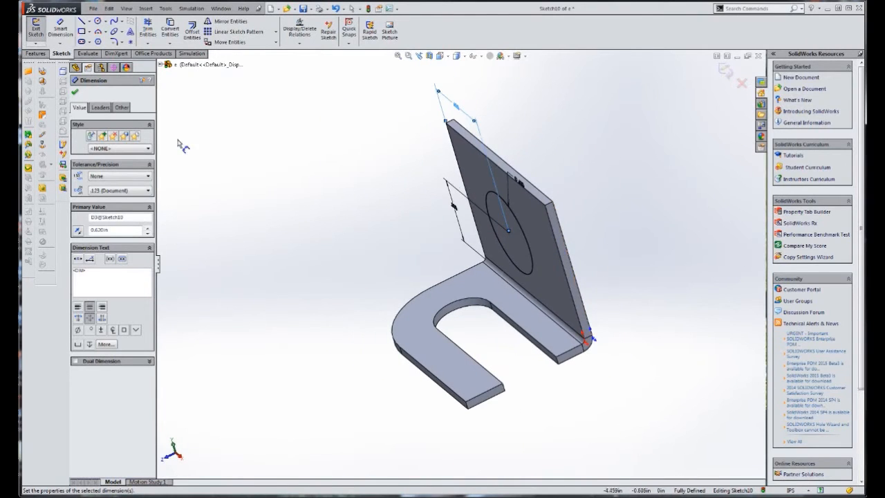
left_click(36, 53)
left_click(158, 31)
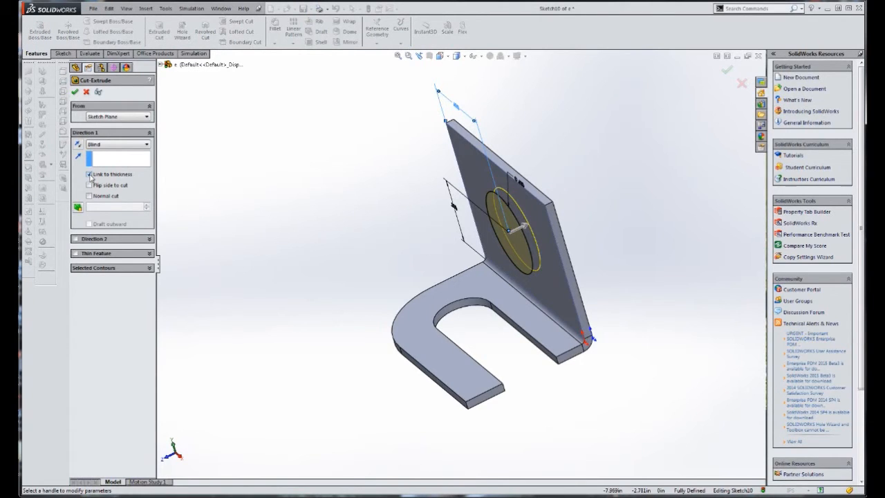
left_click(75, 91)
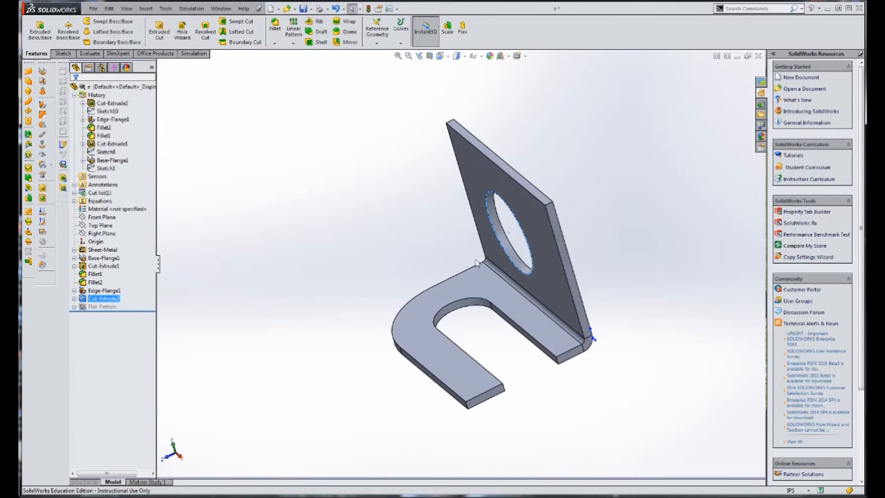
Fillet the upright flange's upper corner on the slot's closed-end side with a constant 0.62 in radius
middle_click_drag(430, 207, 449, 198)
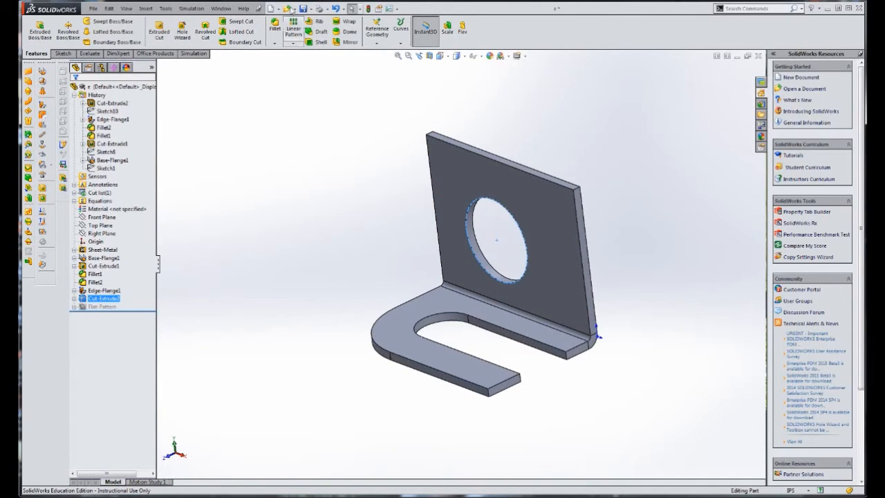
left_click(275, 24)
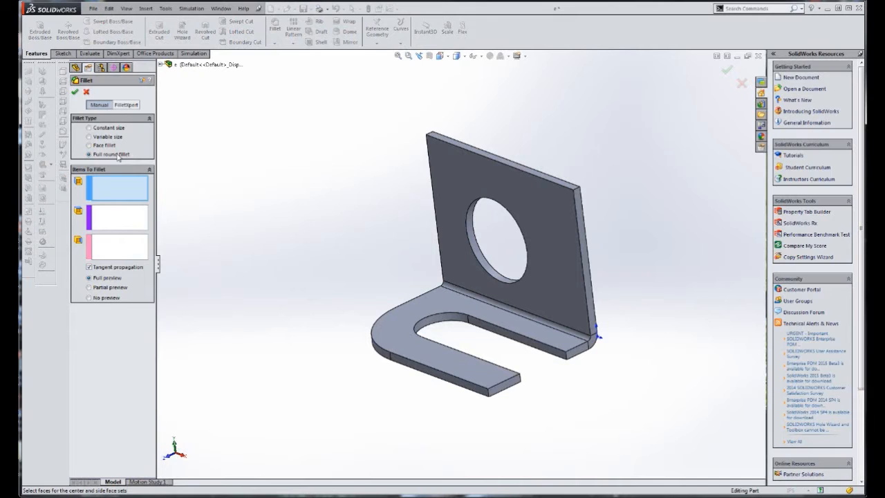
left_click(106, 130)
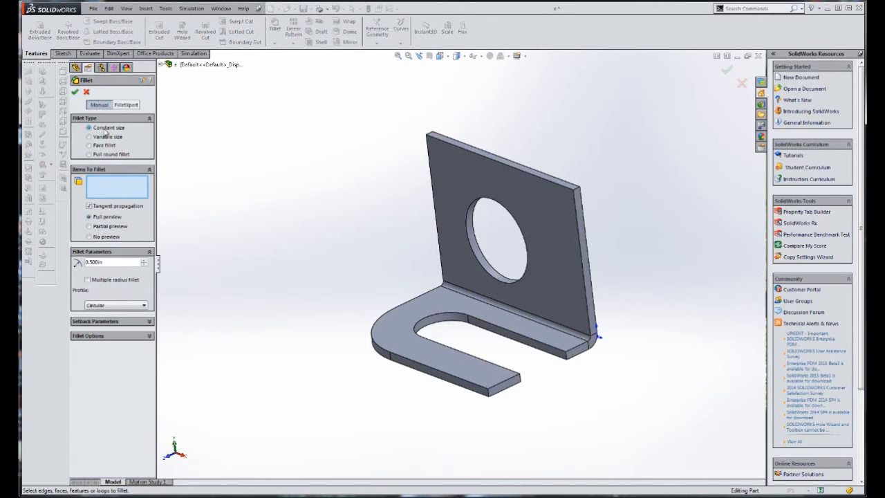
left_click_drag(114, 264, 27, 255)
type(".62")
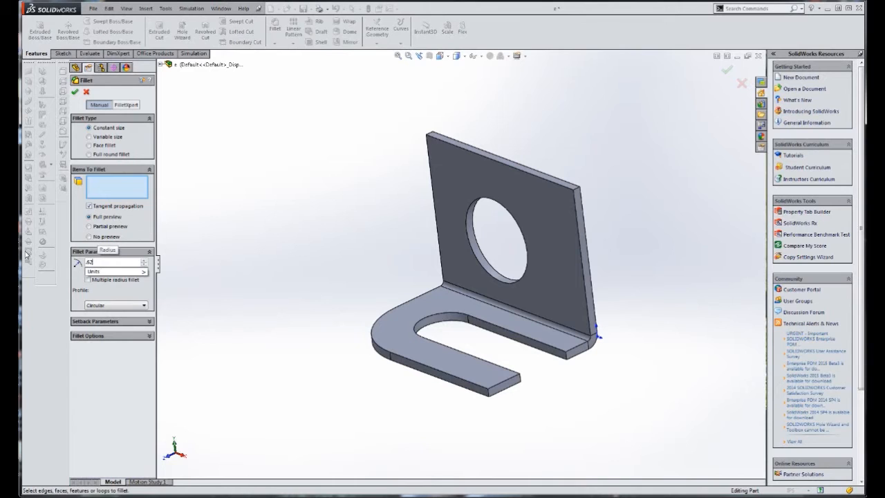
left_click(429, 138)
right_click(300, 157)
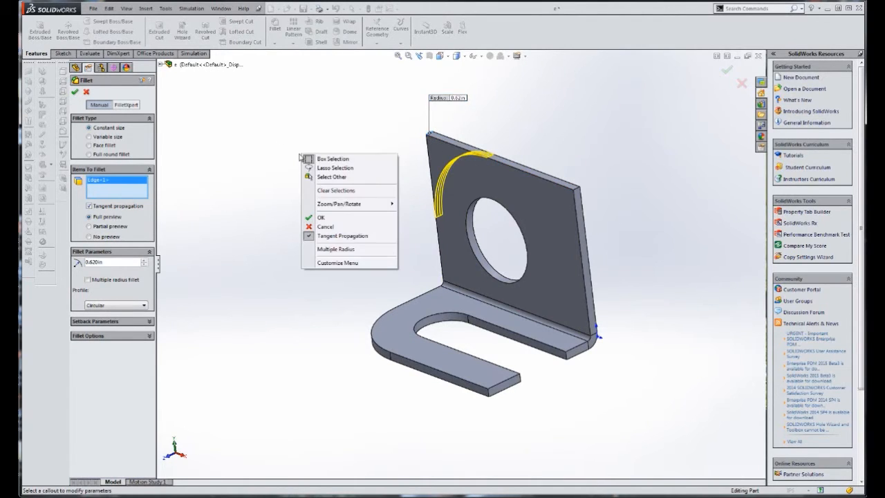
left_click(314, 217)
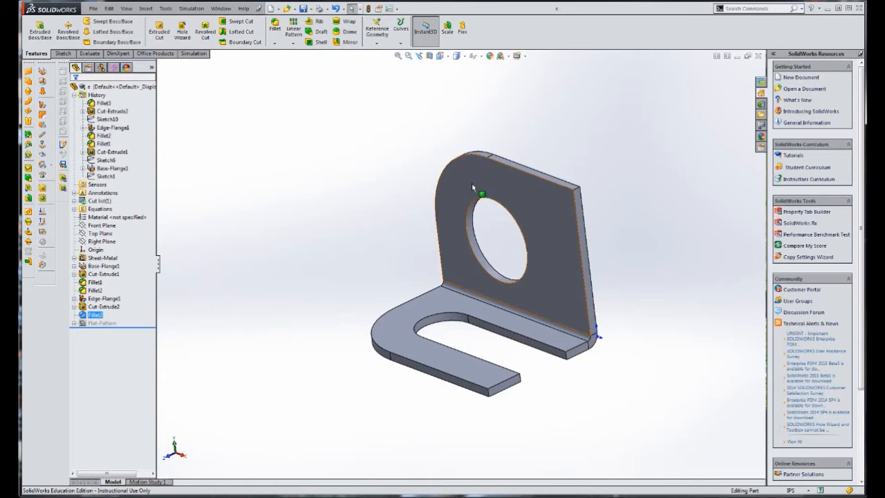
Start an outward edge flange on the upright flange's open-end vertical edge, with a 2.43 in length and a 32 degree angle
mouse_move(19, 52)
left_mouse_down()
mouse_move(250, 39)
mouse_move(313, 23)
left_mouse_up()
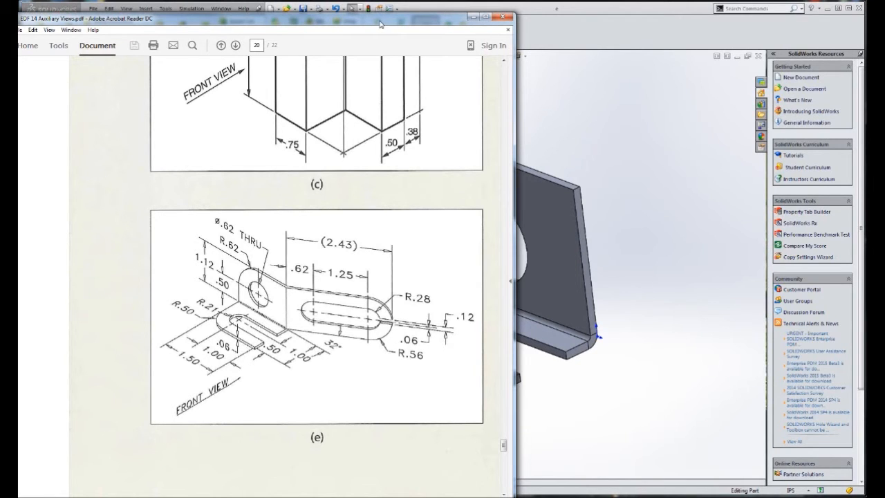
left_click(473, 16)
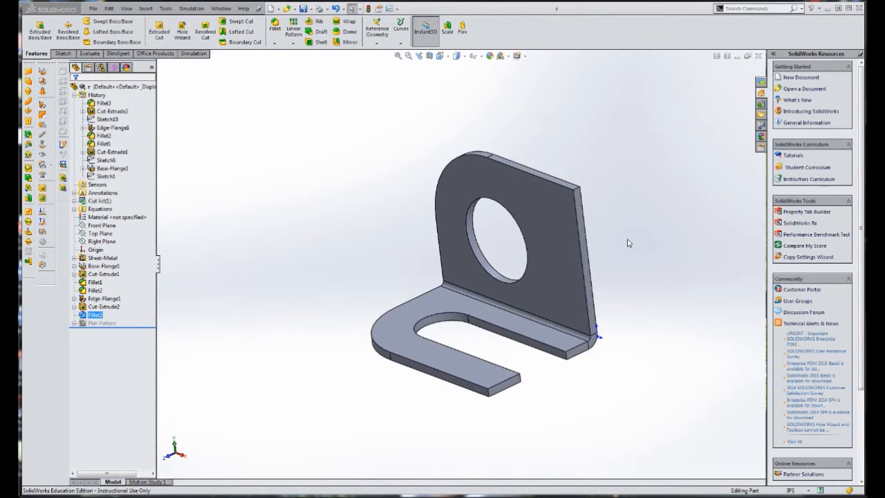
left_click(588, 252)
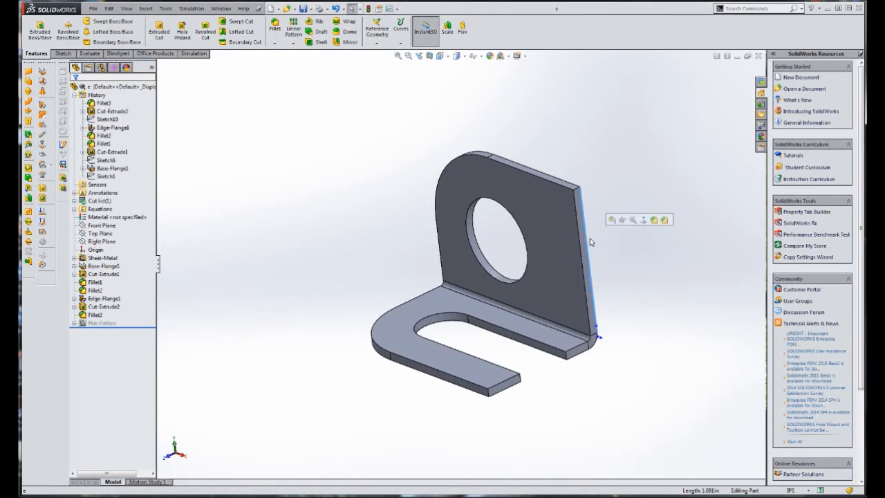
left_click(41, 107)
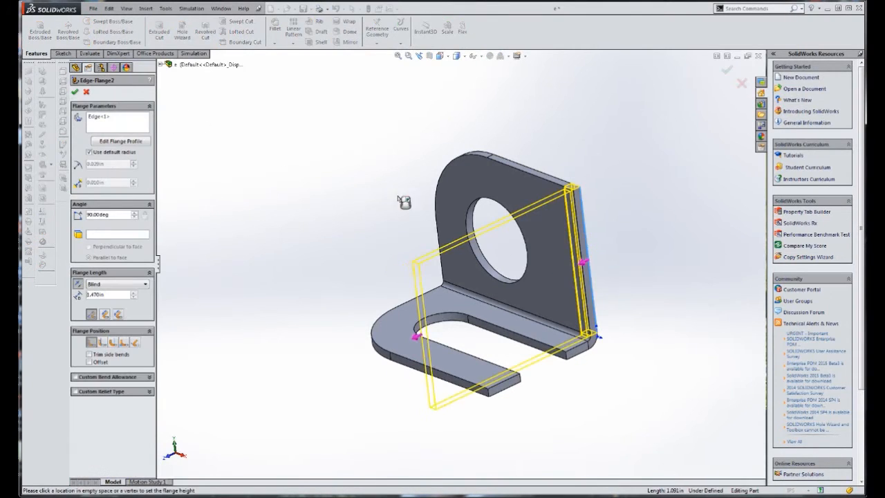
left_click(693, 91)
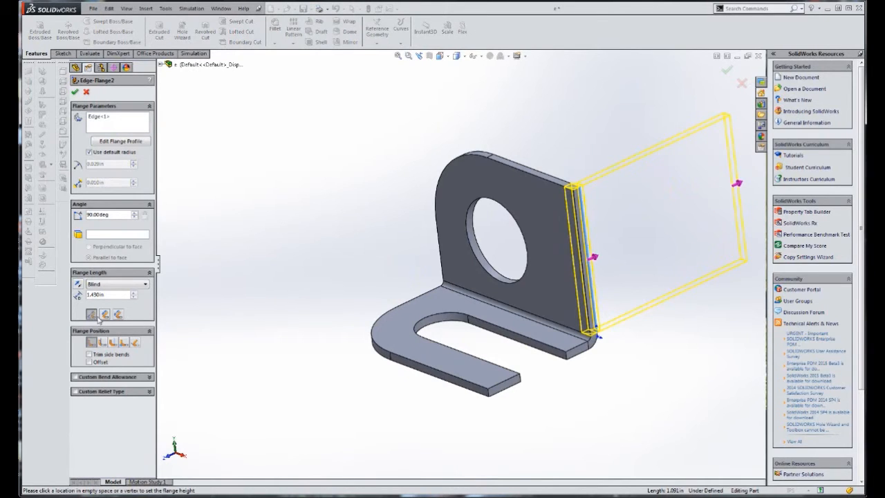
left_click_drag(114, 295, 34, 290)
type("2.43")
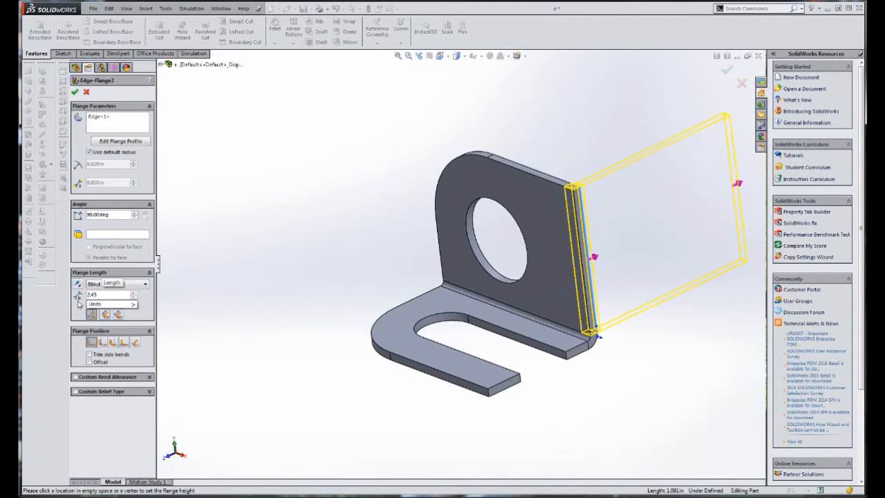
left_click_drag(116, 215, 63, 215)
type("32")
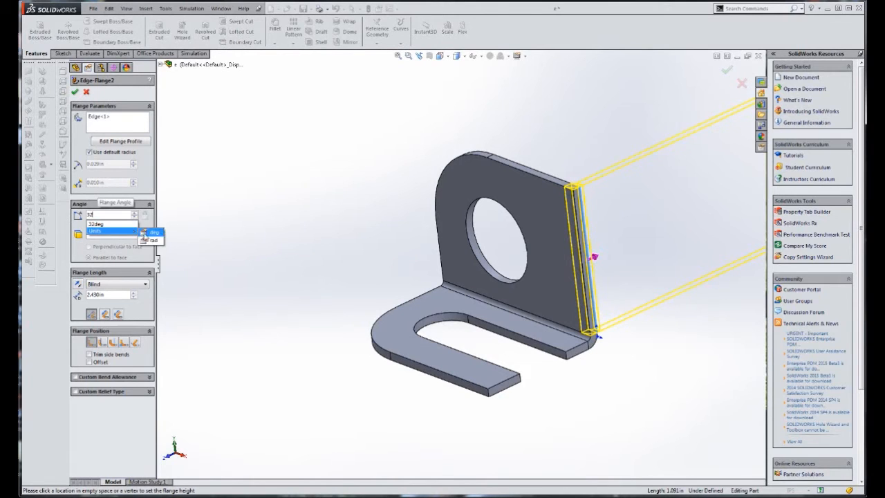
key("Return")
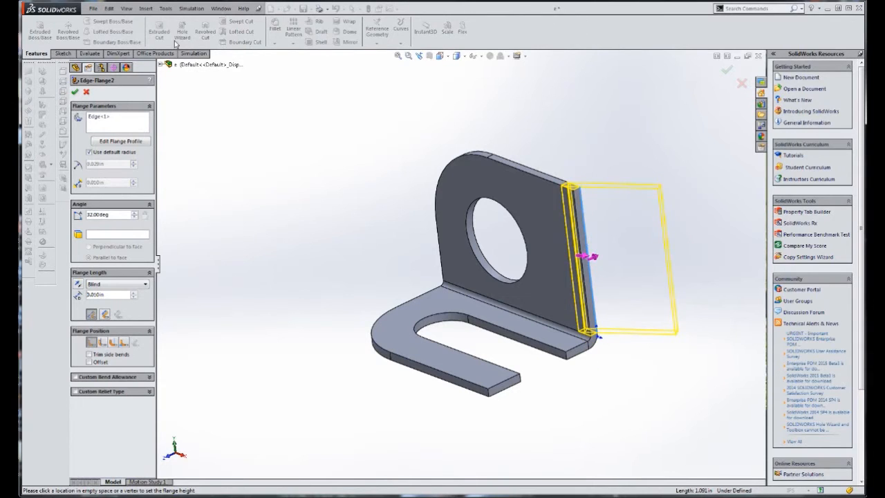
Point the angled flange away from the base, set its length to 2.43 in again, and create it
left_click_drag(104, 295, 67, 296)
type("2.43")
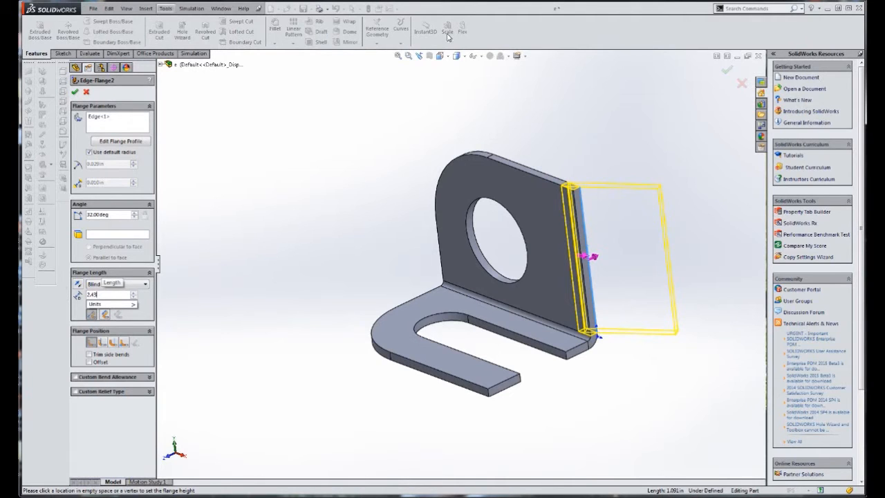
key("Return")
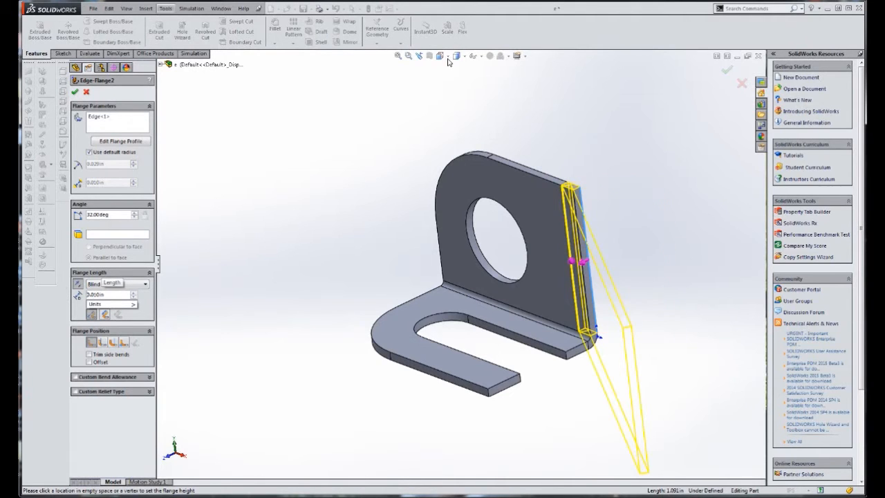
left_click(449, 59)
mouse_move(448, 58)
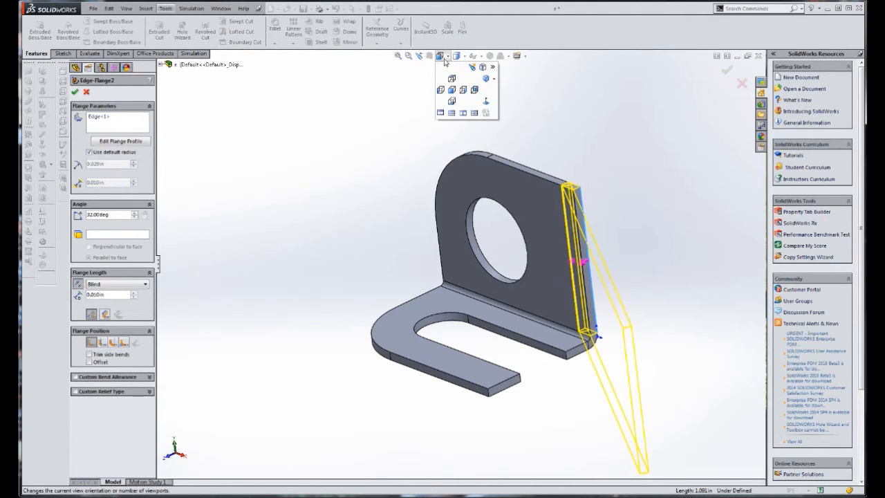
left_click(452, 79)
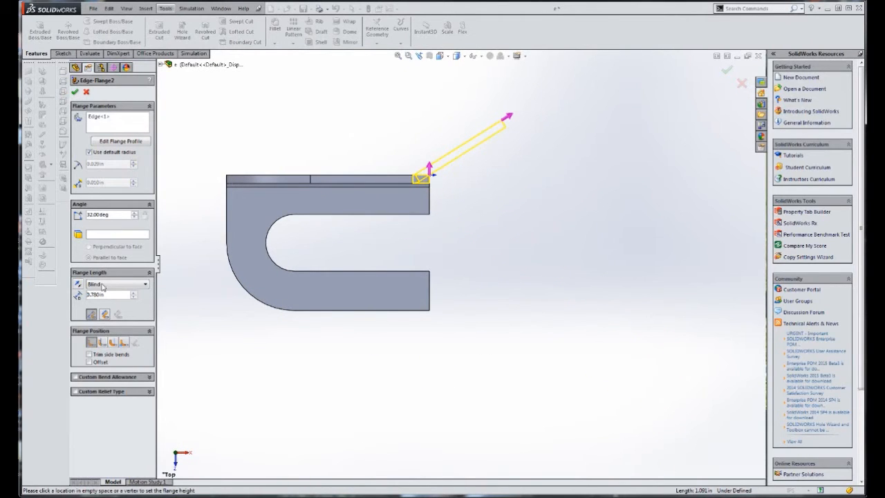
left_click_drag(109, 296, 36, 285)
type("2.43")
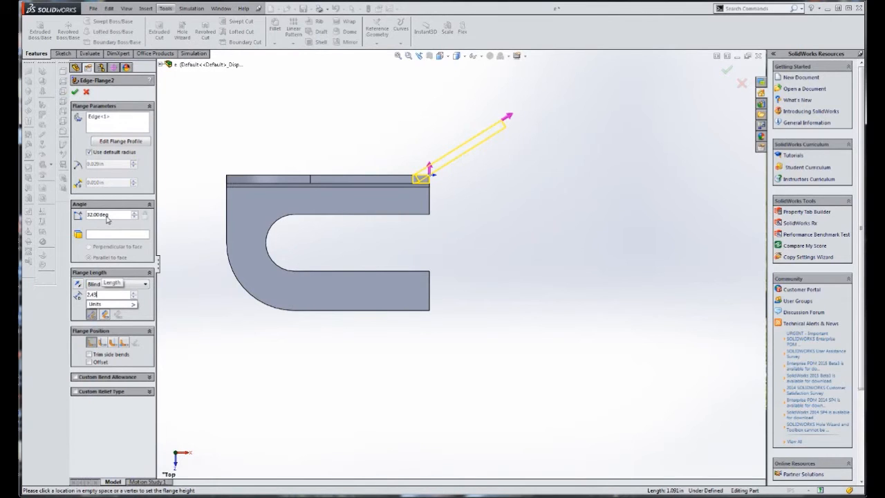
key("Return")
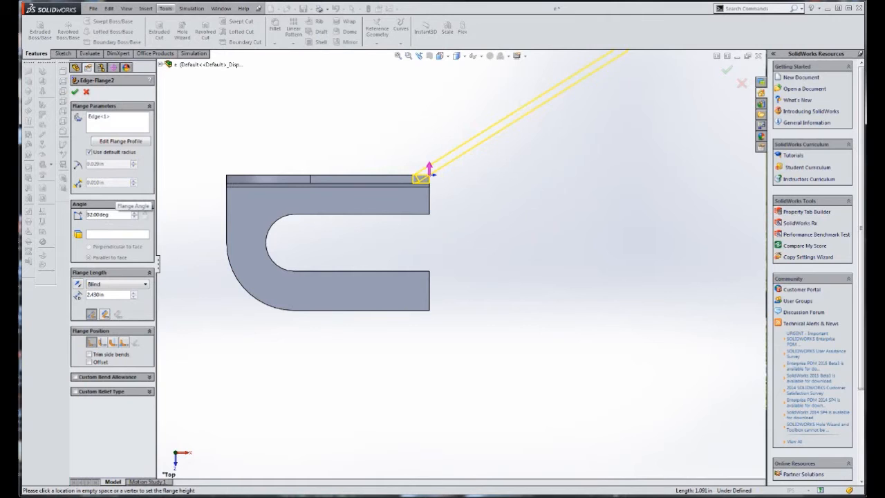
left_click(75, 91)
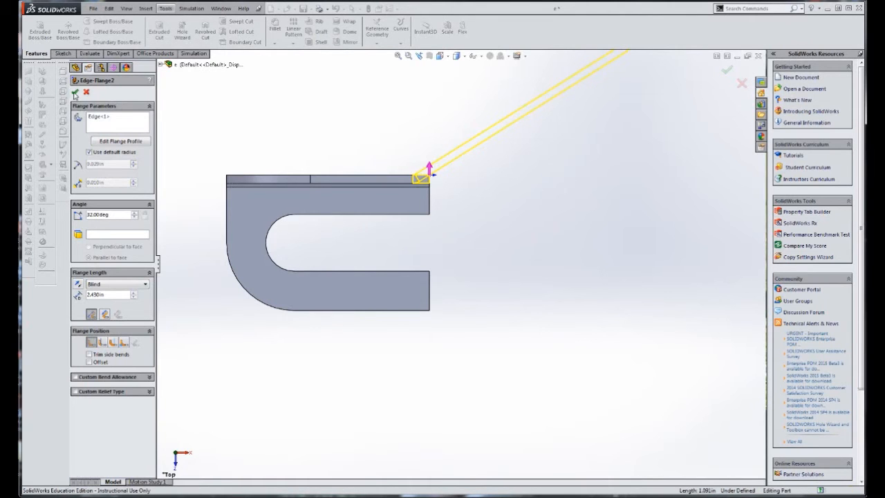
Change the angled edge flange's position to Bend Outside so its bend starts beyond the upright flange's edge
scroll(447, 215, "up", 2)
scroll(447, 222, "down", 4)
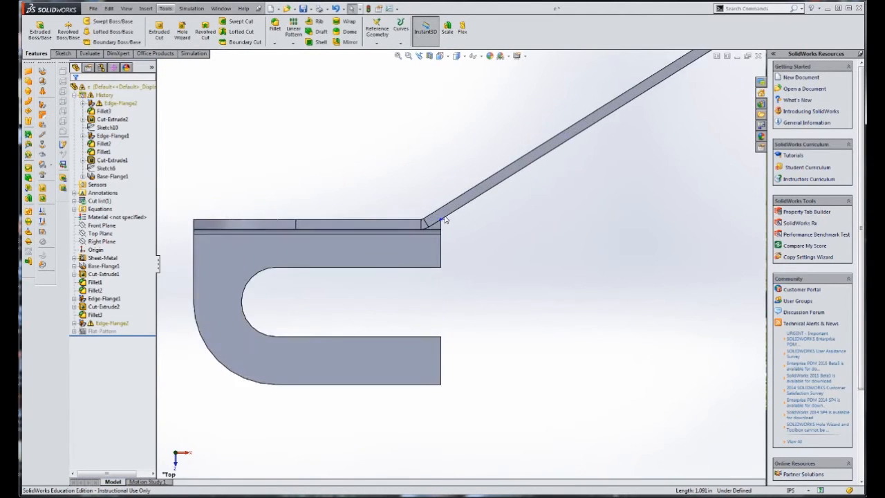
middle_click_drag(464, 266, 445, 235)
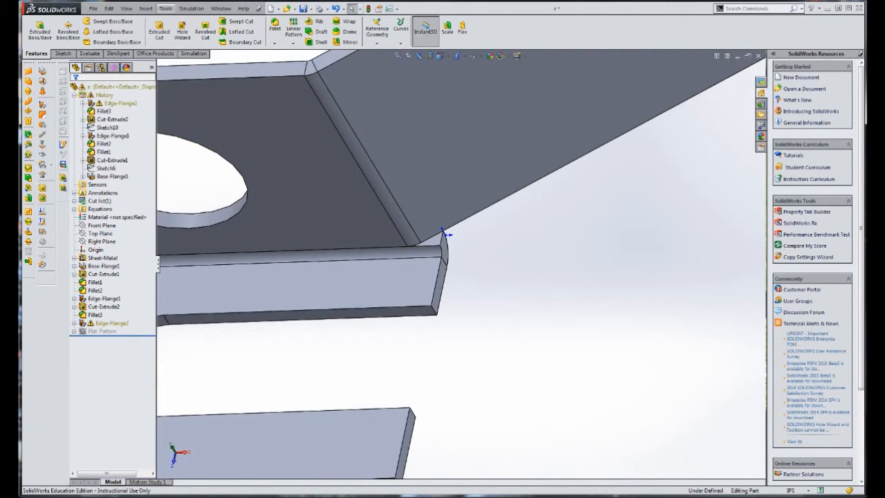
key("alt+Tab")
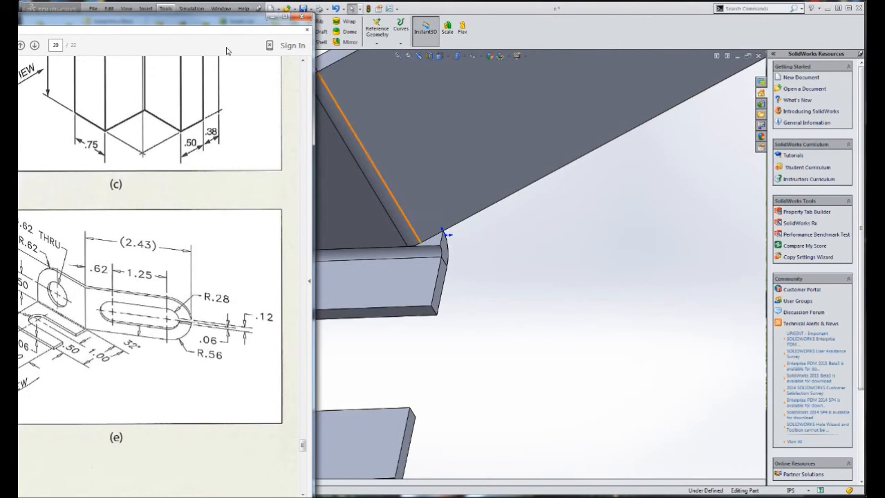
key("alt+Tab")
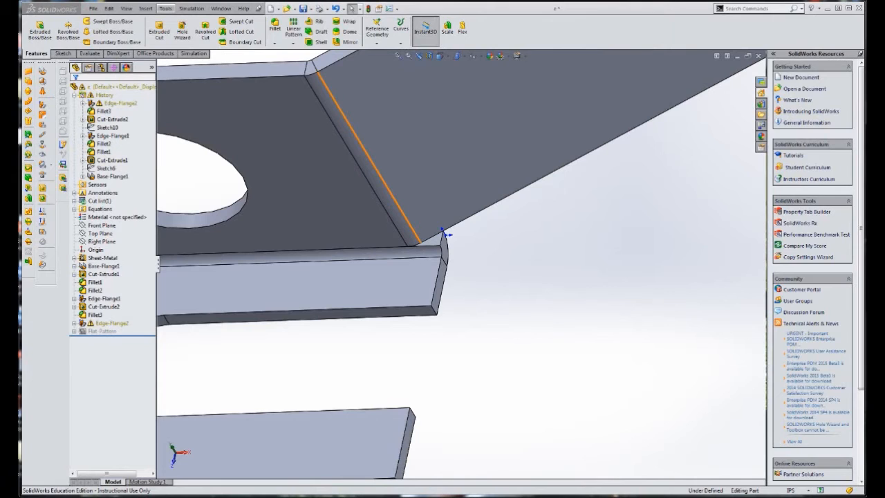
right_click(111, 322)
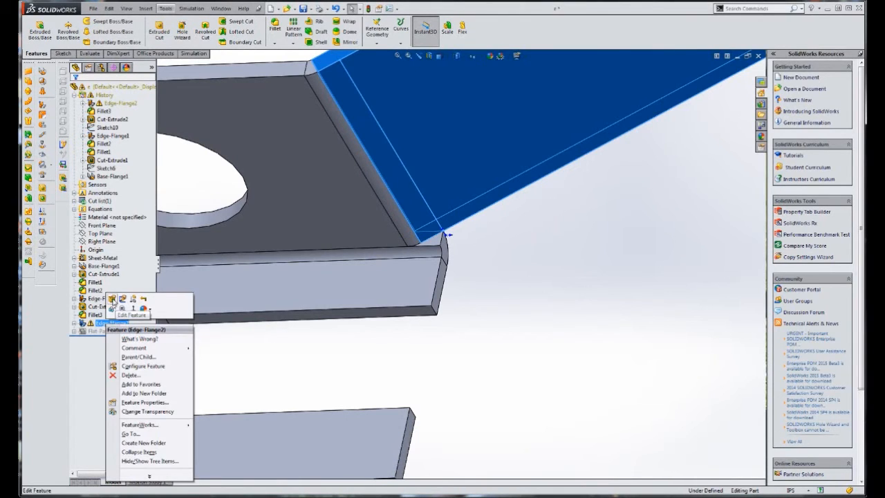
left_click(112, 299)
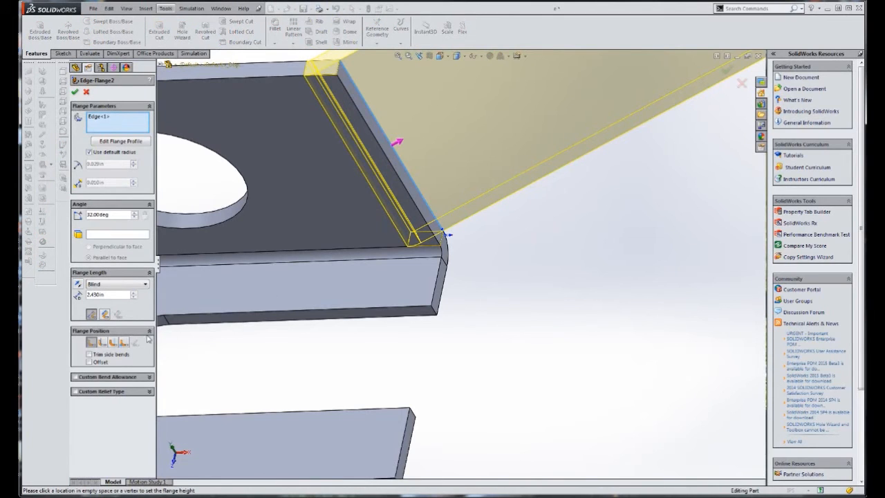
left_click(102, 343)
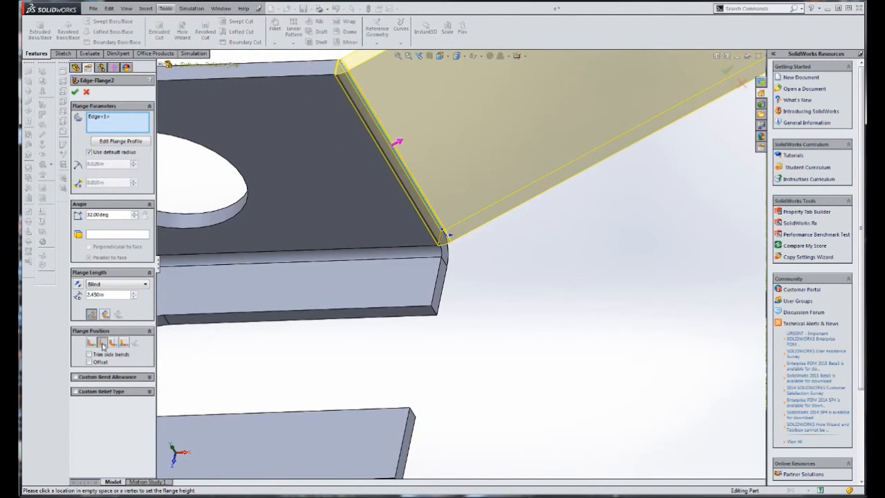
left_click(112, 343)
scroll(450, 242, "down", 6)
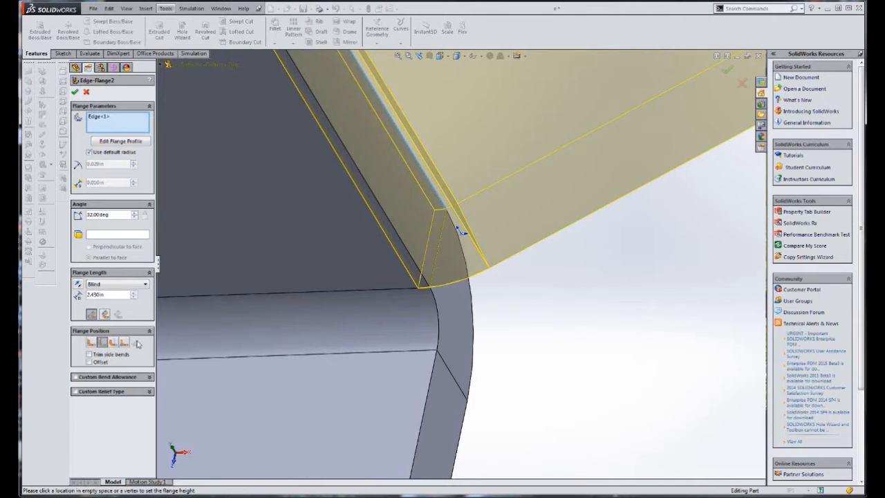
left_click(114, 343)
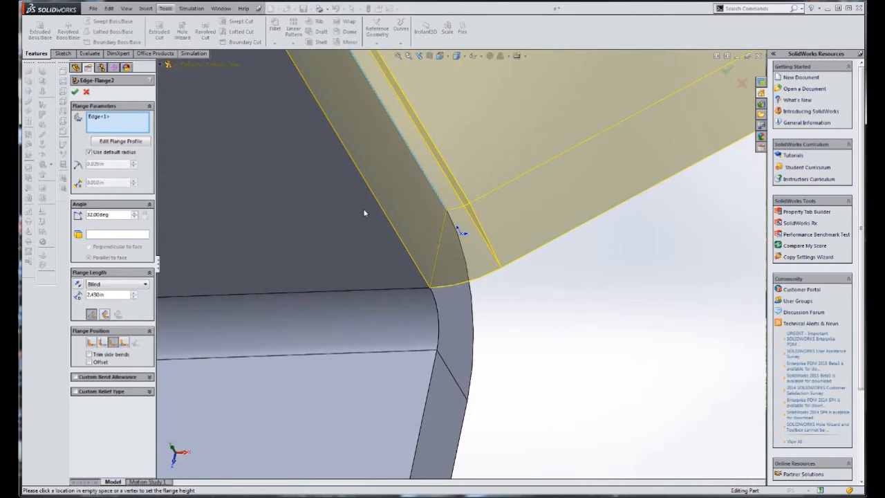
scroll(364, 213, "up", 4)
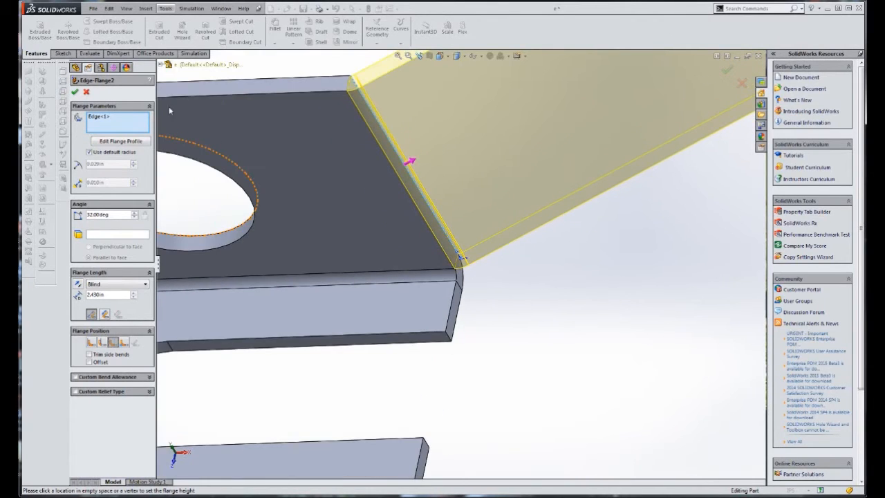
left_click(74, 93)
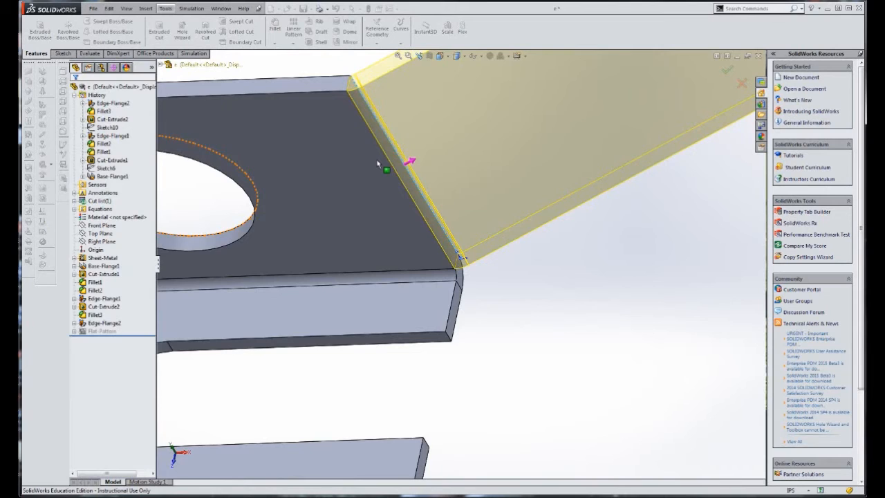
Examine the whole bracket from the top and select the base slot cut in the feature history
scroll(370, 176, "up", 4)
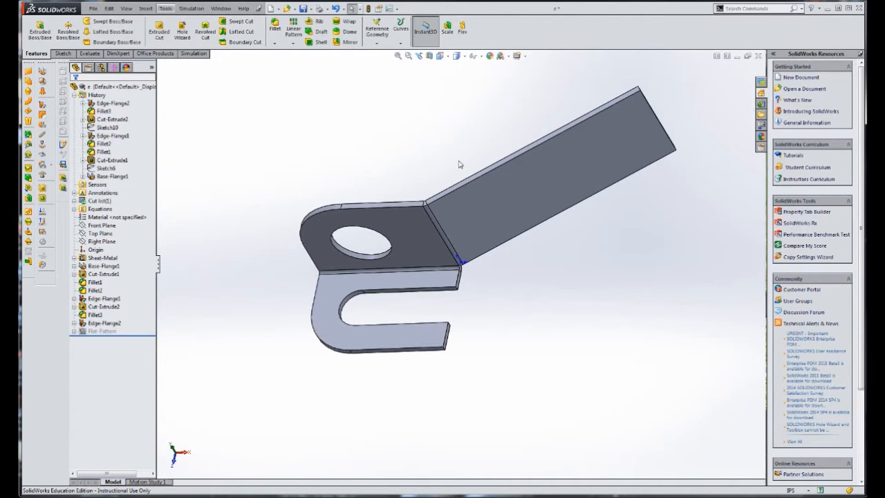
key("ctrl+5")
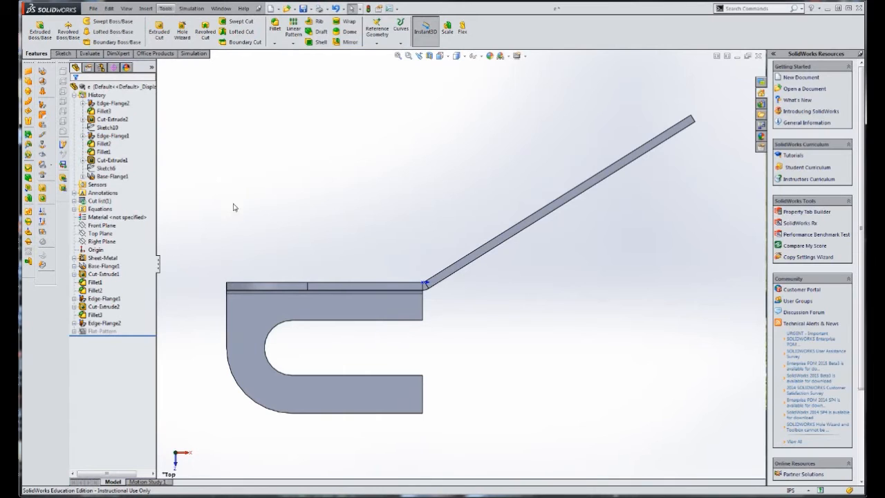
left_click(103, 177)
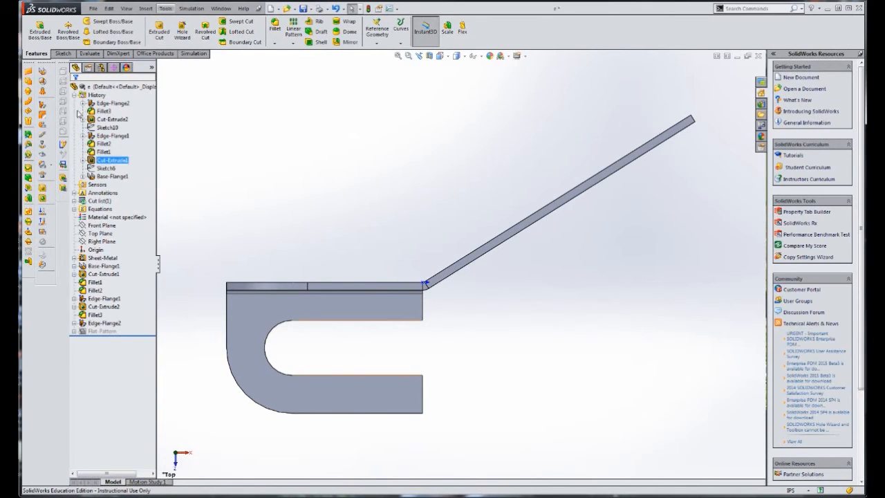
Start a sketch on the Top Plane and convert the base-side edges of the upright flange and the angled flange into sketch lines
left_click(62, 54)
left_click(43, 32)
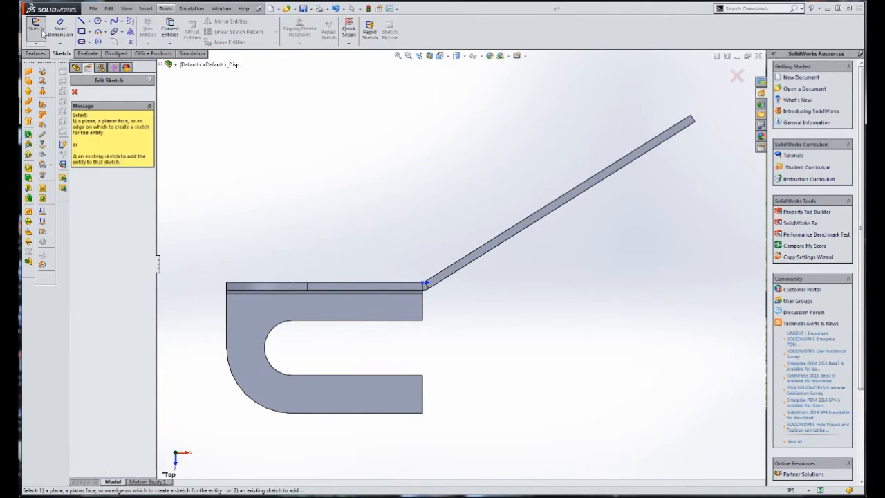
left_click(161, 65)
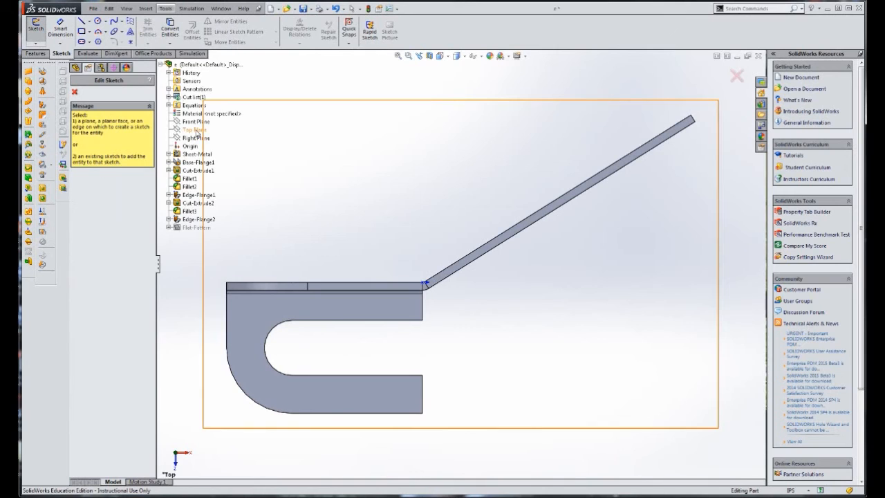
left_click(198, 130)
scroll(477, 301, "down", 5)
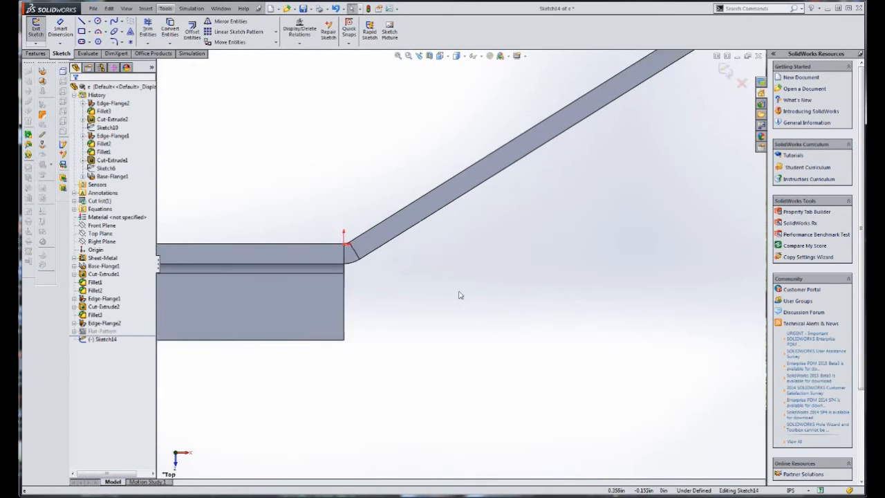
left_click(283, 250)
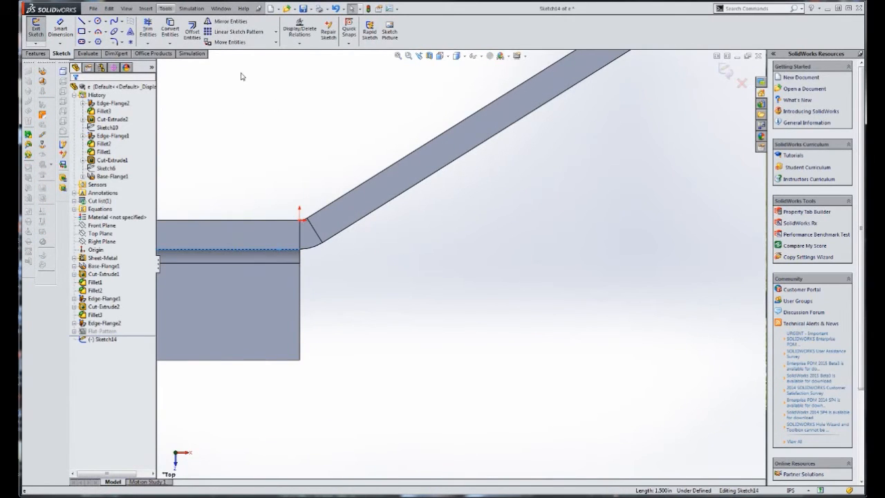
left_click(170, 31)
left_click(376, 216)
left_click(173, 34)
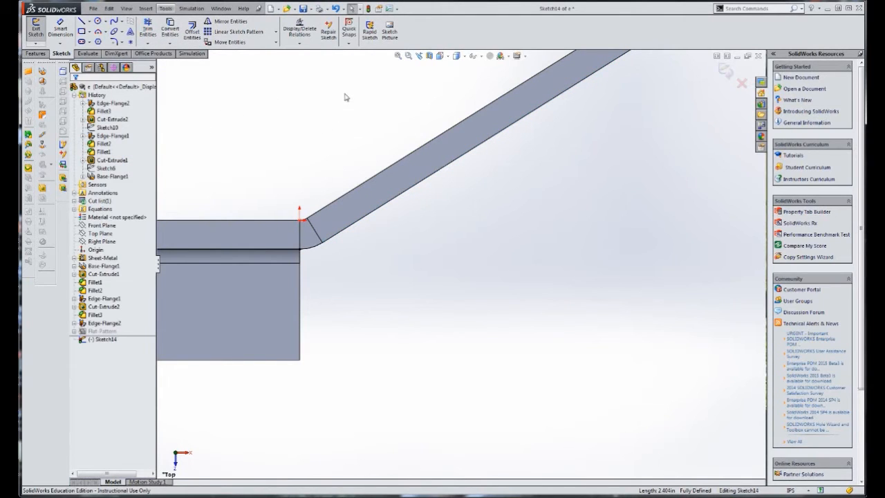
left_click(401, 203)
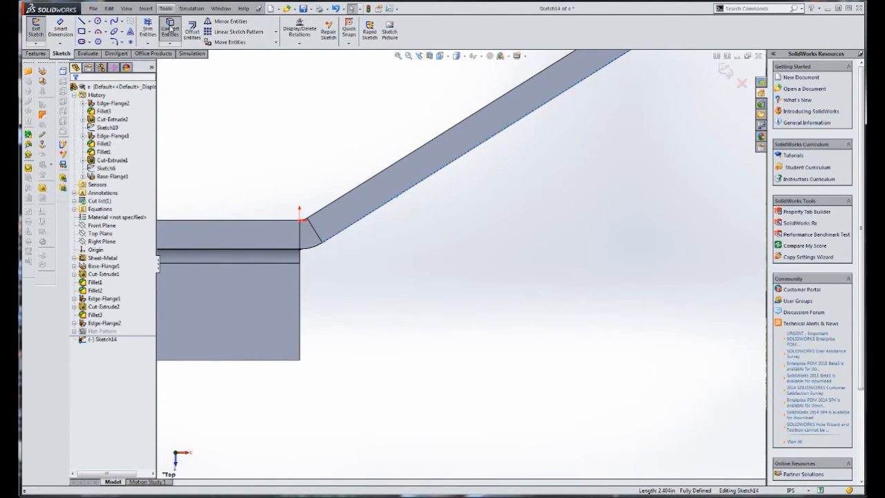
left_click(171, 29)
left_click(75, 92)
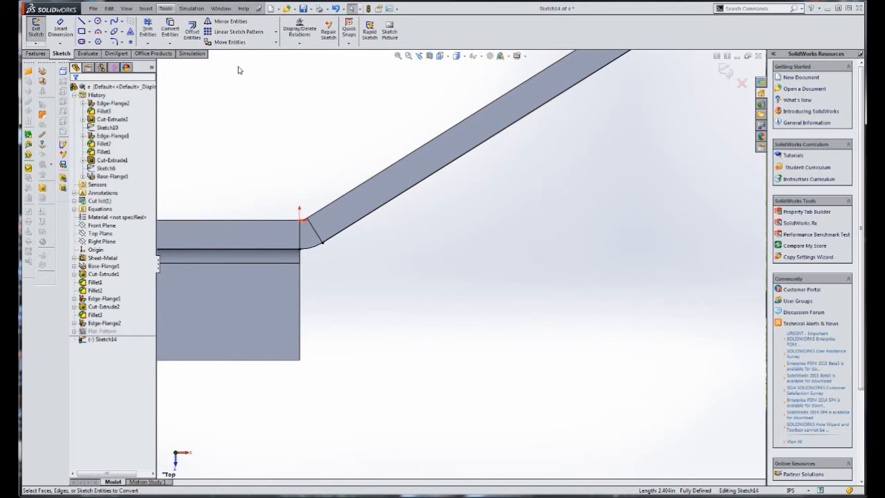
Trim the two converted lines to a sharp corner where the upright and angled flanges meet
left_click(147, 29)
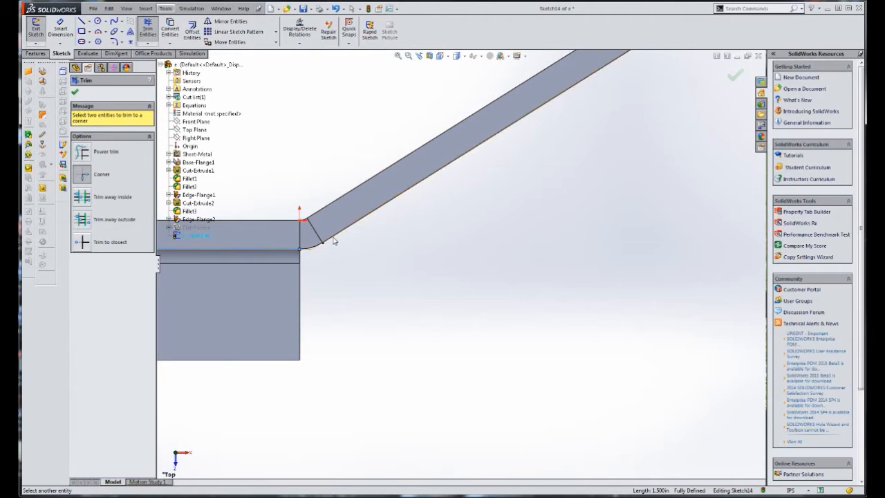
scroll(325, 263, "down", 4)
scroll(352, 242, "down", 4)
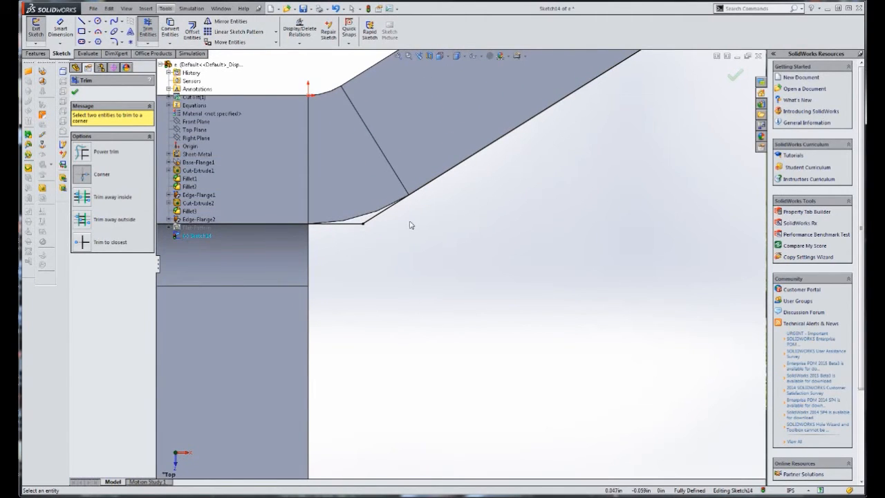
scroll(411, 223, "up", 3)
scroll(474, 261, "up", 2)
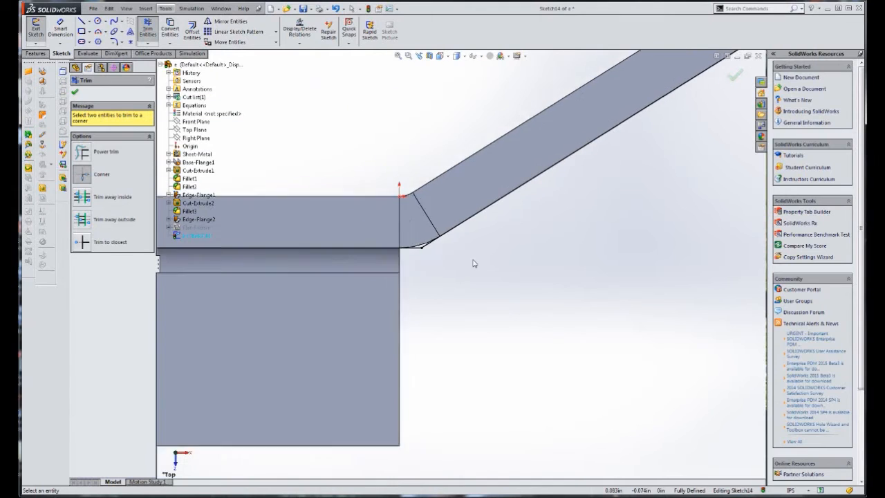
scroll(548, 274, "up", 2)
scroll(567, 269, "up", 2)
scroll(567, 270, "up", 2)
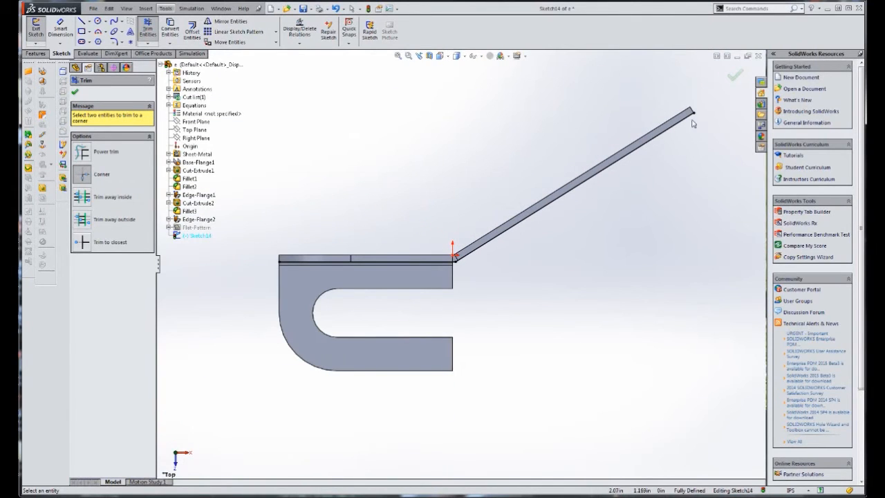
Add a driven length dimension to the angled line, from the sharp corner to the flange's free end, and close the sketch
left_click(60, 30)
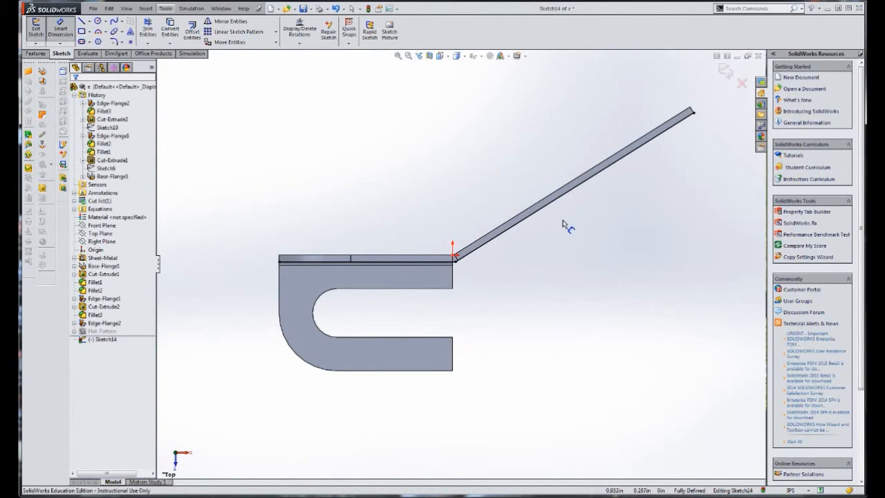
left_click(567, 197)
left_click(587, 218)
left_click(556, 275)
scroll(494, 280, "down", 5)
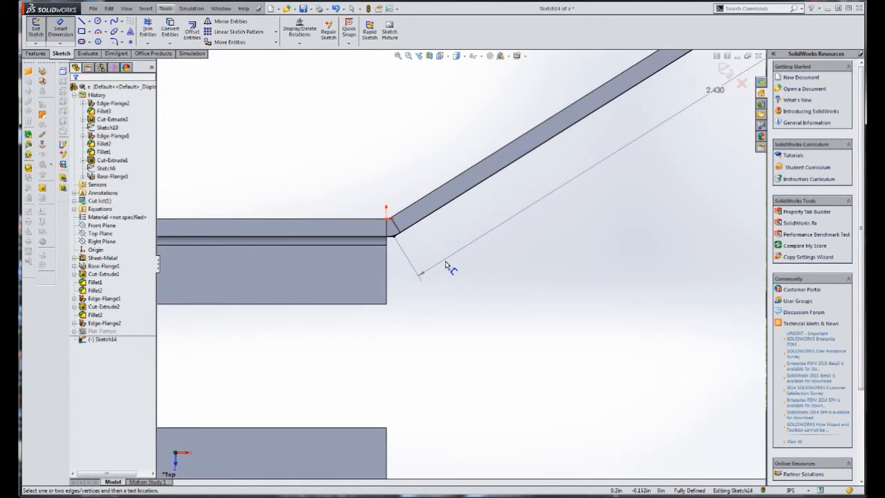
scroll(577, 240, "up", 3)
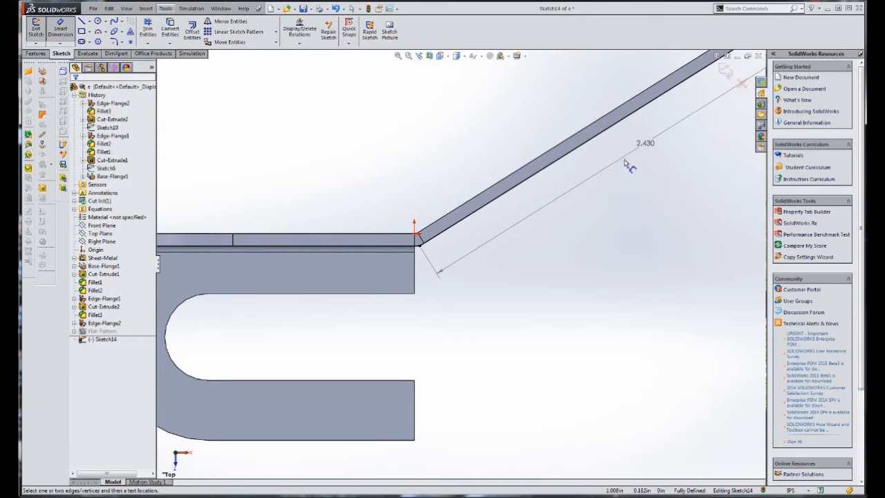
scroll(636, 179, "up", 3)
scroll(560, 198, "down", 4)
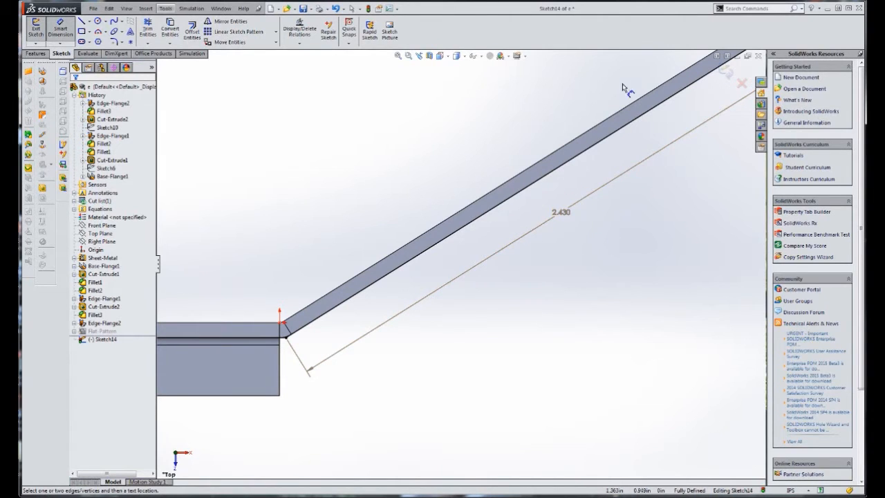
left_click(726, 72)
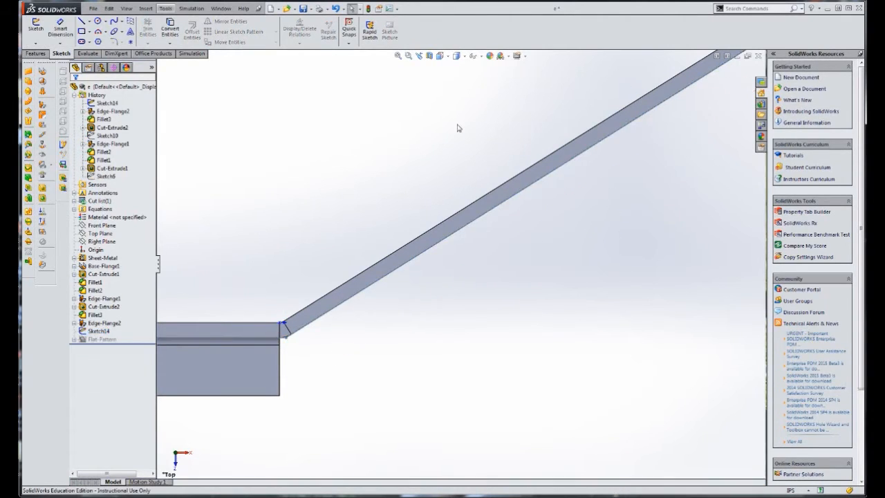
scroll(468, 231, "up", 3)
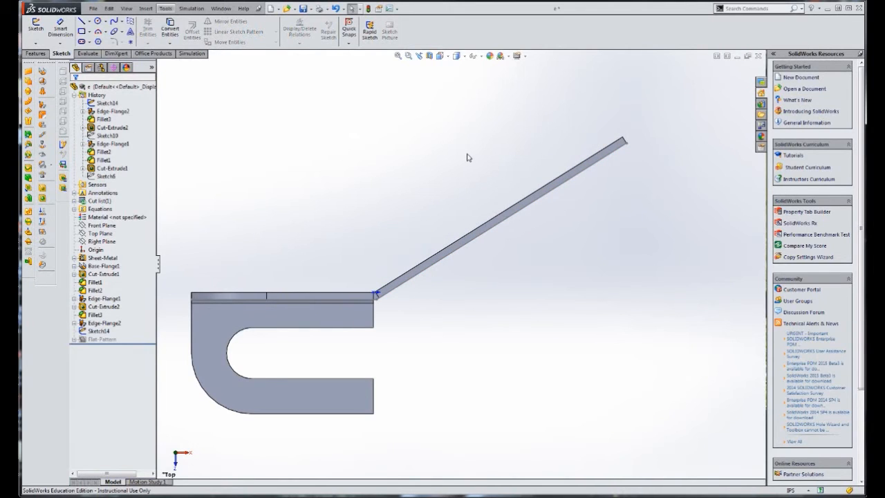
key("ctrl+7")
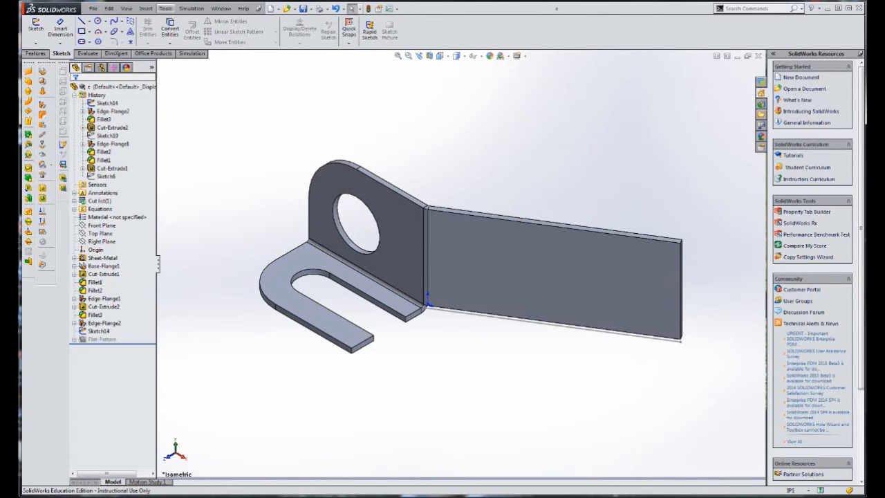
Check problem (e) in the PDF and fillet both corners of the angled flange's free end with a 0.56 in radius
key("alt+Tab")
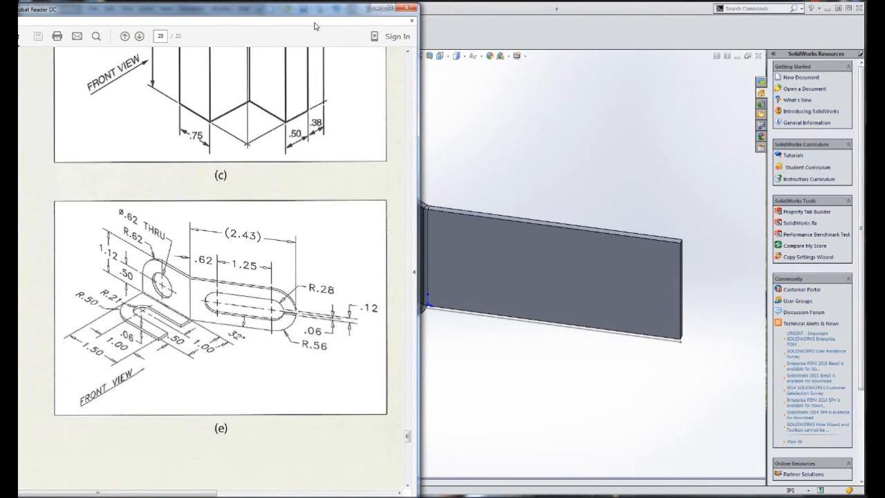
key("alt+Tab")
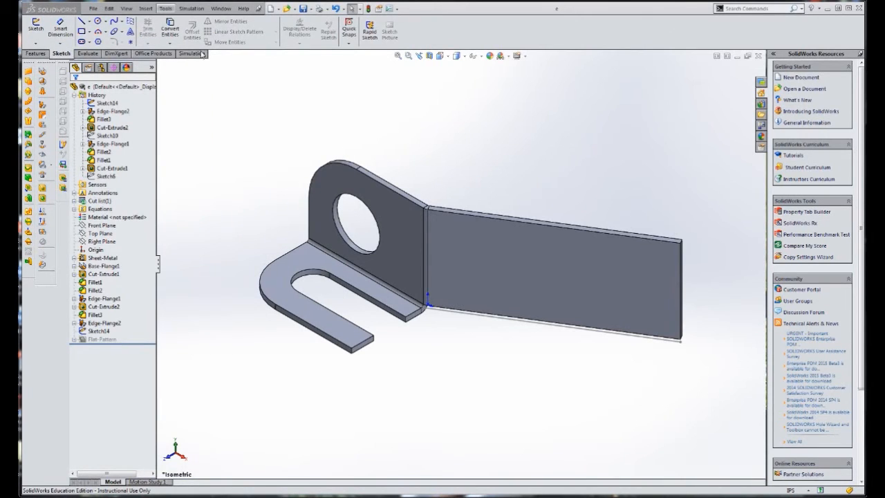
left_click(36, 54)
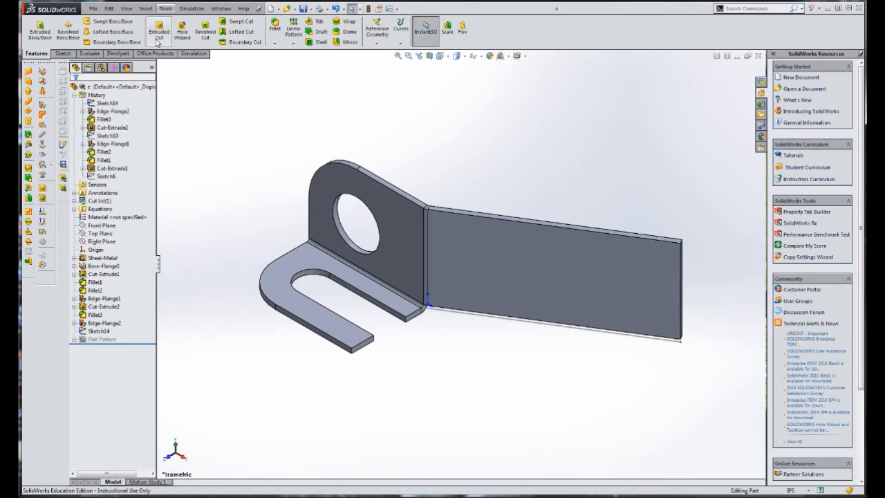
left_click(275, 29)
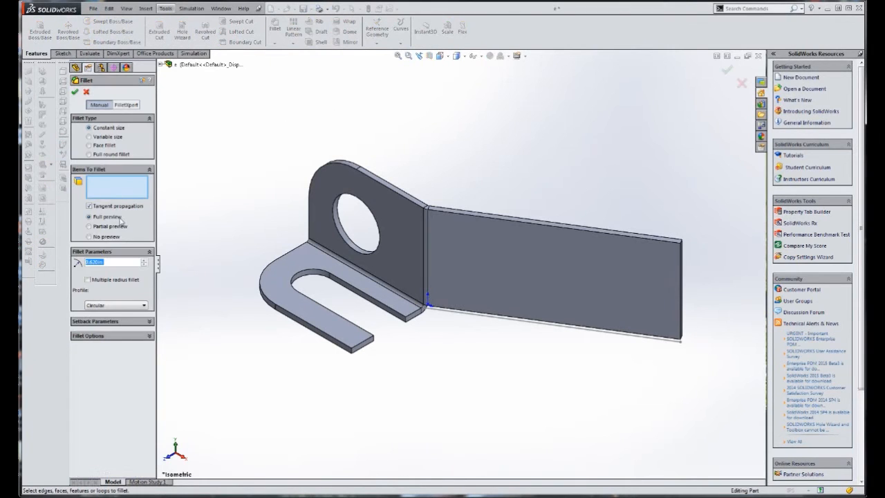
type("56")
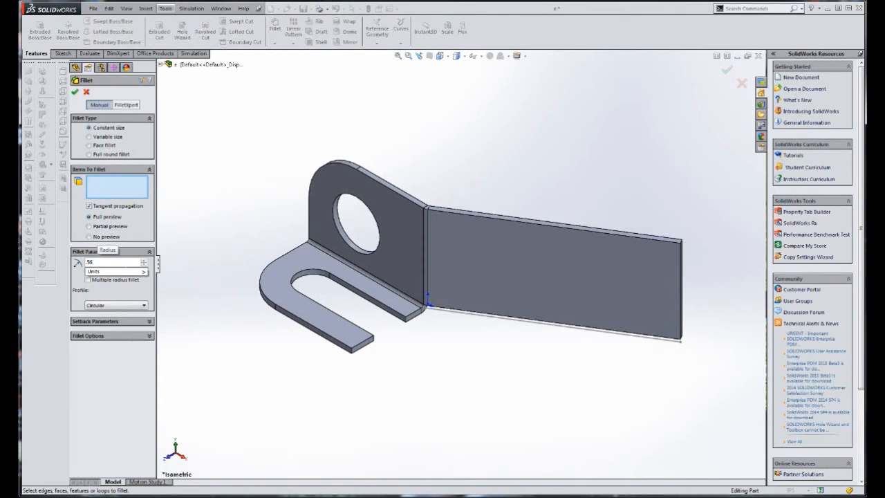
scroll(680, 226, "down", 5)
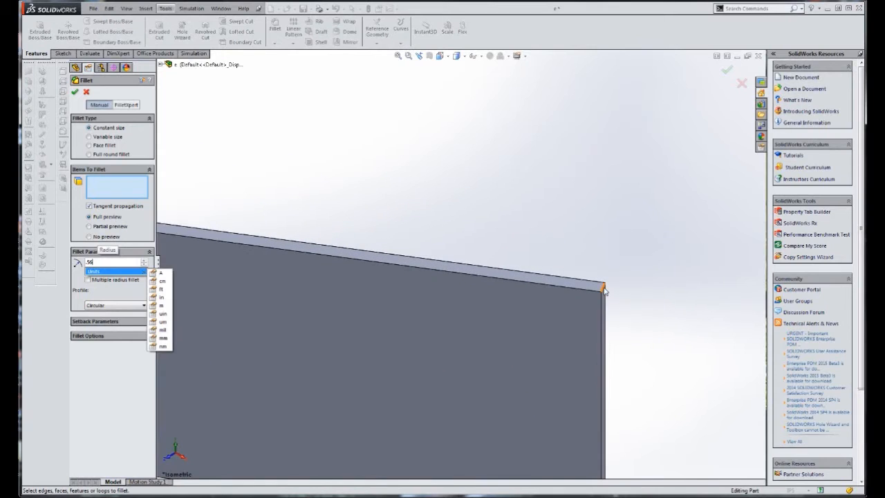
left_click(604, 288)
scroll(622, 349, "up", 4)
scroll(546, 419, "down", 5)
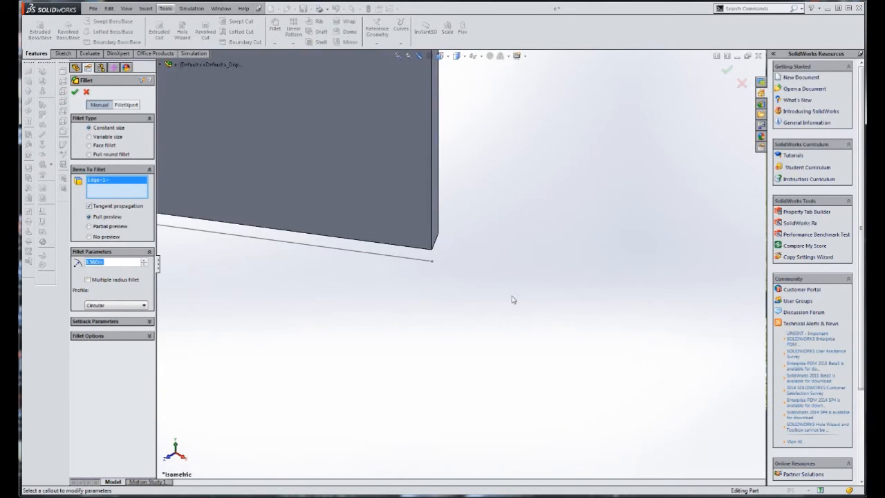
left_click(438, 243)
scroll(458, 212, "up", 2)
scroll(460, 194, "down", 4)
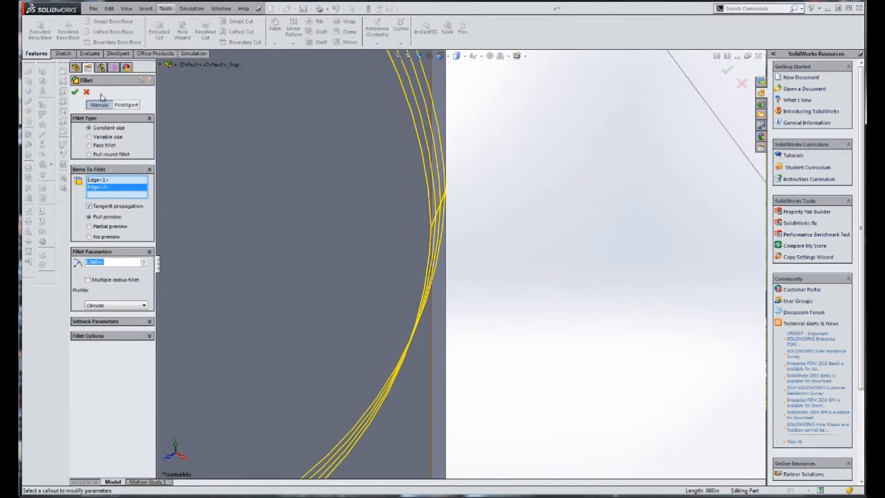
left_click(74, 92)
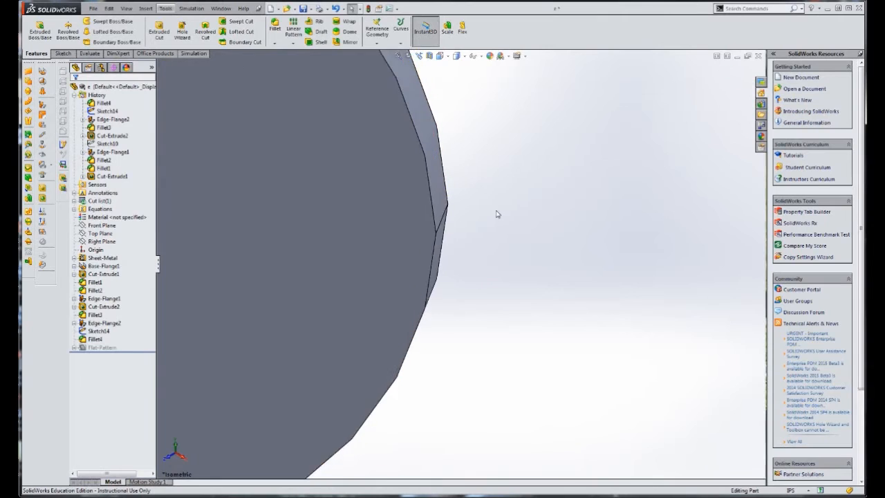
Check the slot dimensions of problem (e) in the PDF and start a sketch on the angled flange's flat face, viewed normal to it
scroll(495, 215, "up", 3)
scroll(495, 216, "up", 3)
scroll(405, 138, "up", 2)
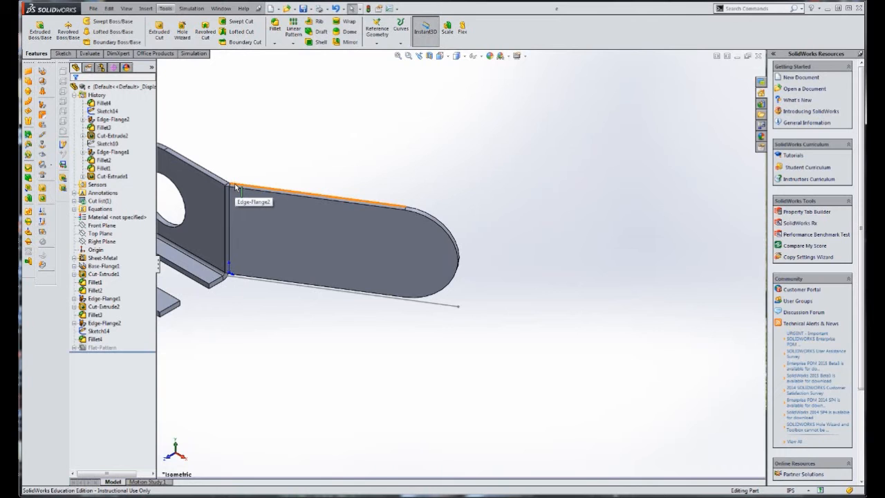
key("alt+Tab")
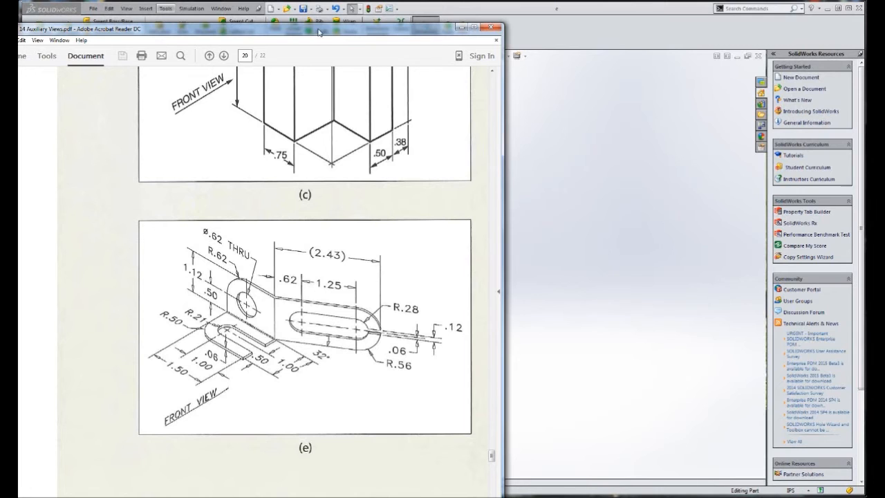
left_click_drag(318, 33, 0, 32)
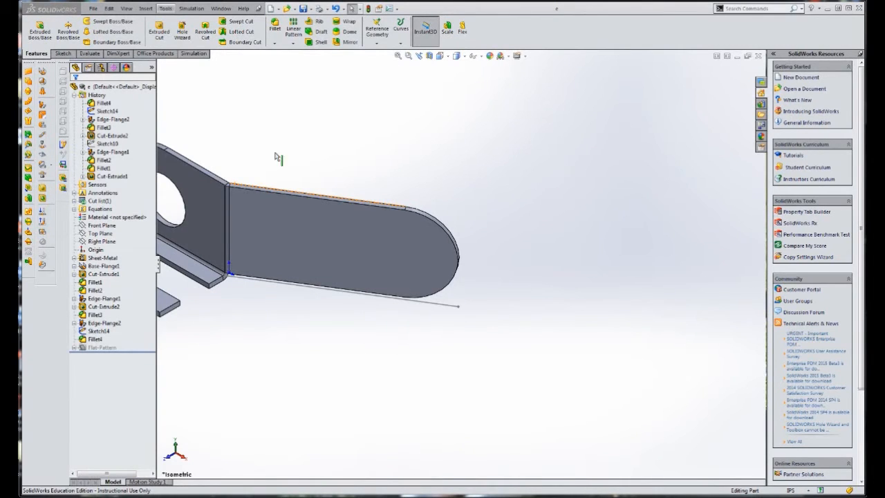
left_click(406, 255)
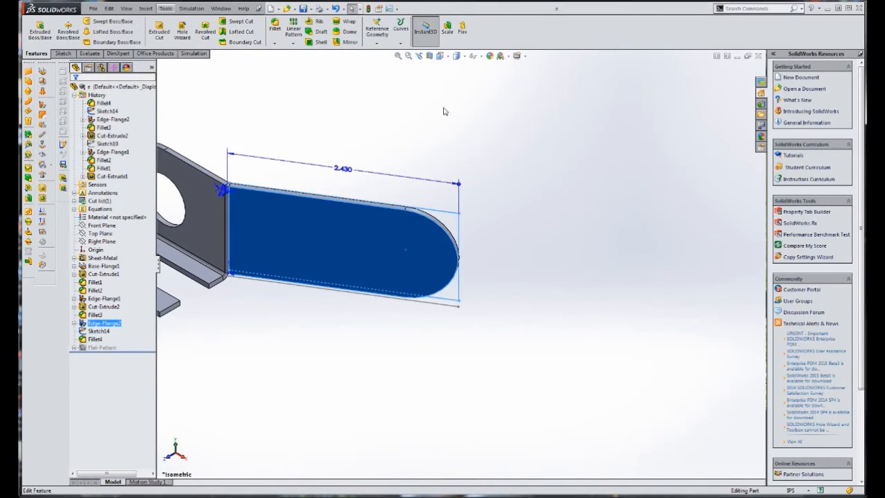
left_click(442, 56)
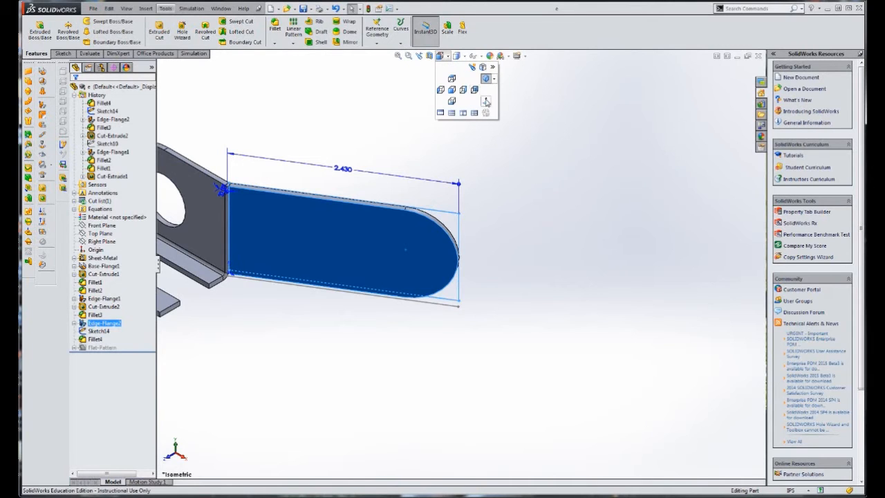
left_click(486, 101)
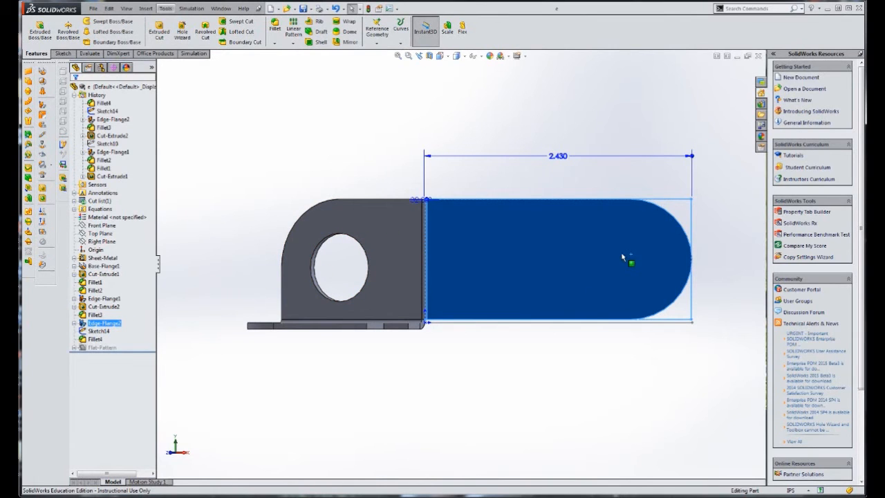
left_click(61, 53)
left_click(36, 29)
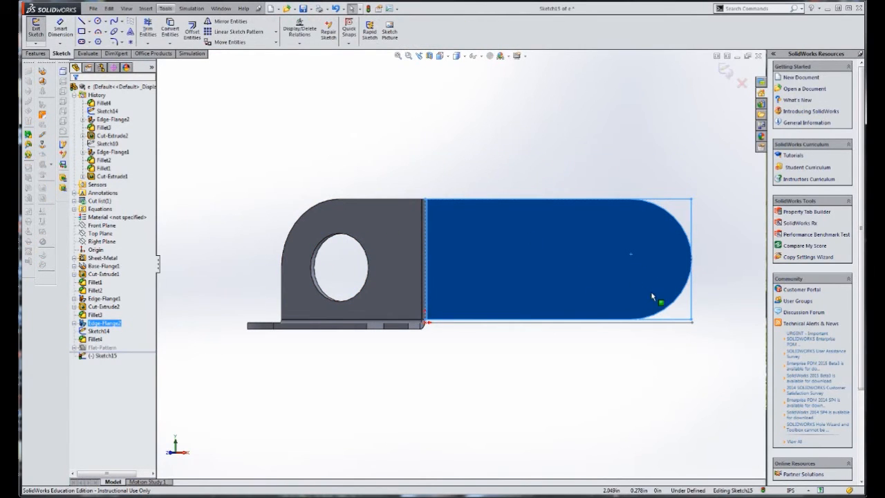
Sketch a circle concentric with the angled flange's rounded end and dimension its diameter as .28*2 in
left_click(98, 21)
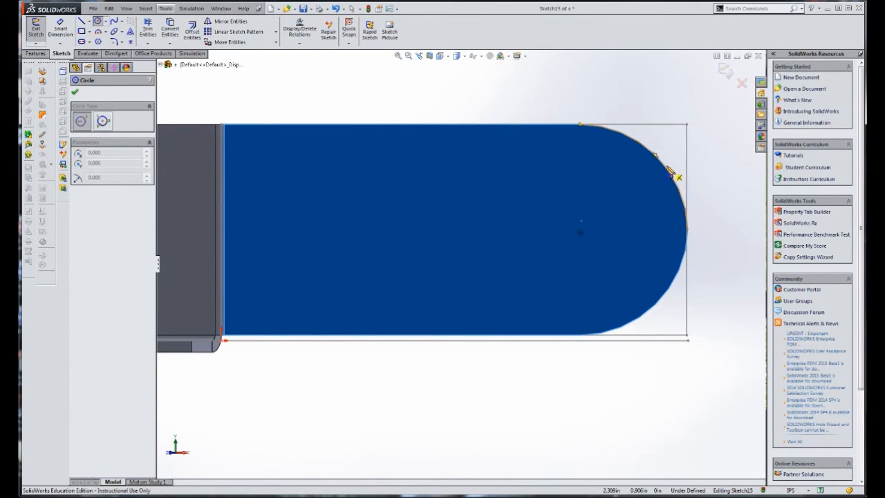
left_click(579, 233)
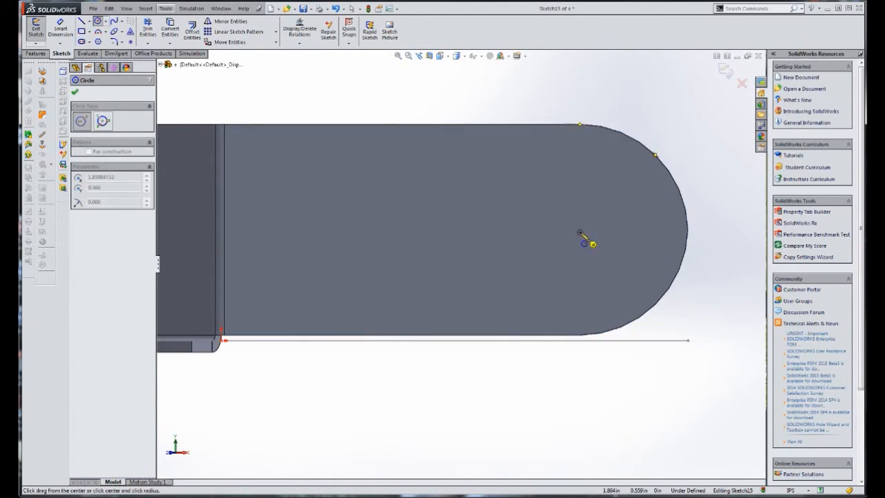
left_click(613, 262)
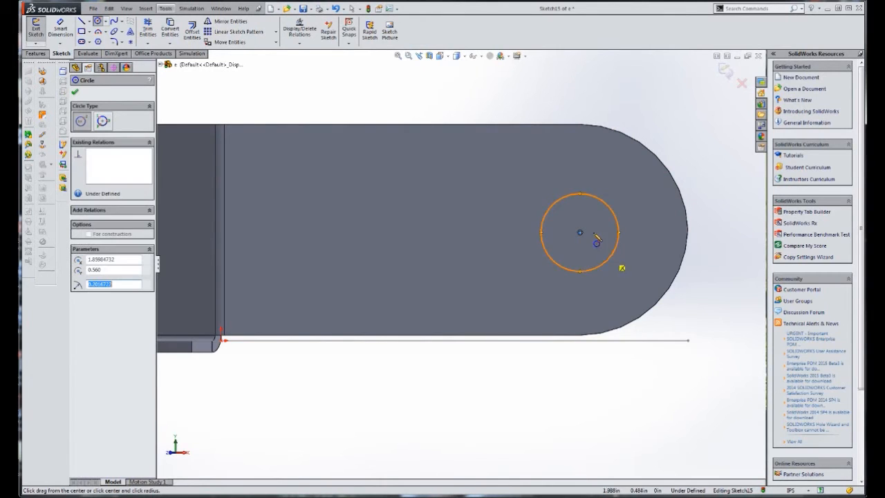
key("Escape")
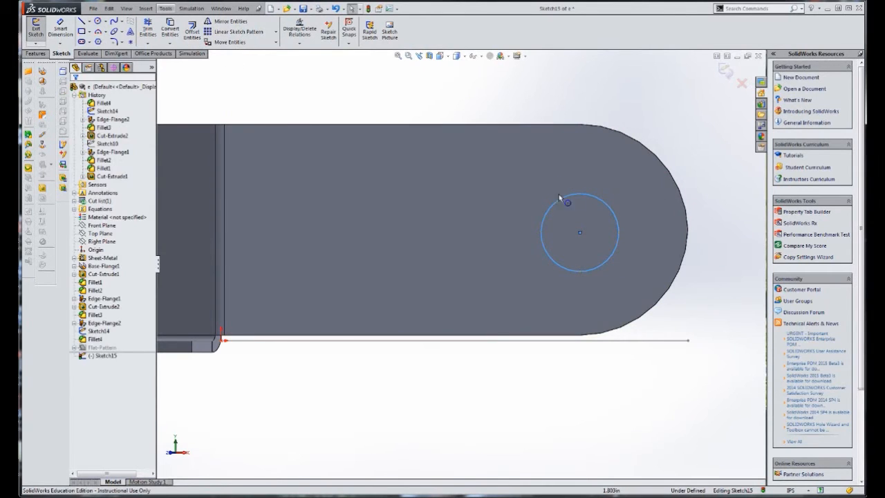
left_click(60, 27)
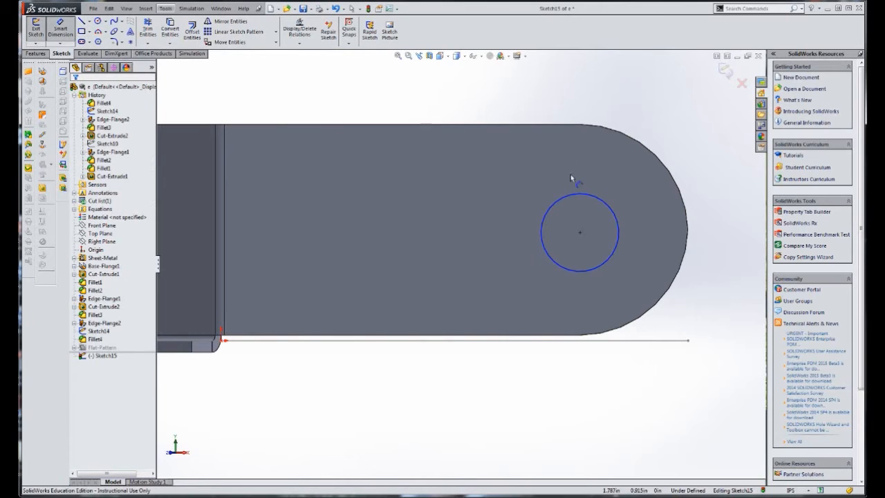
left_click(579, 194)
left_click(542, 116)
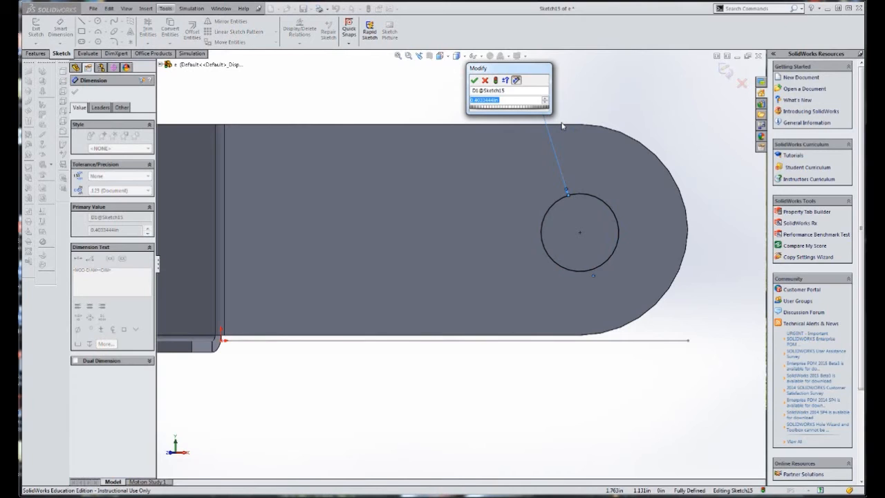
type(".28")
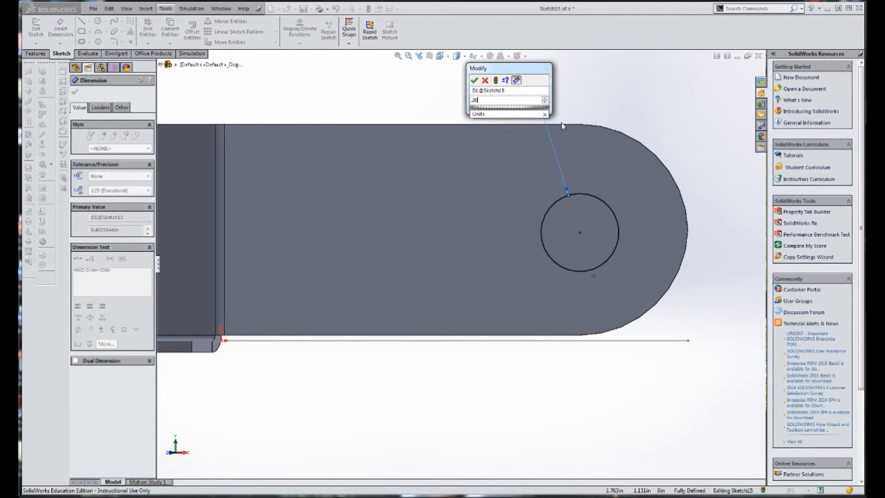
type("\"")
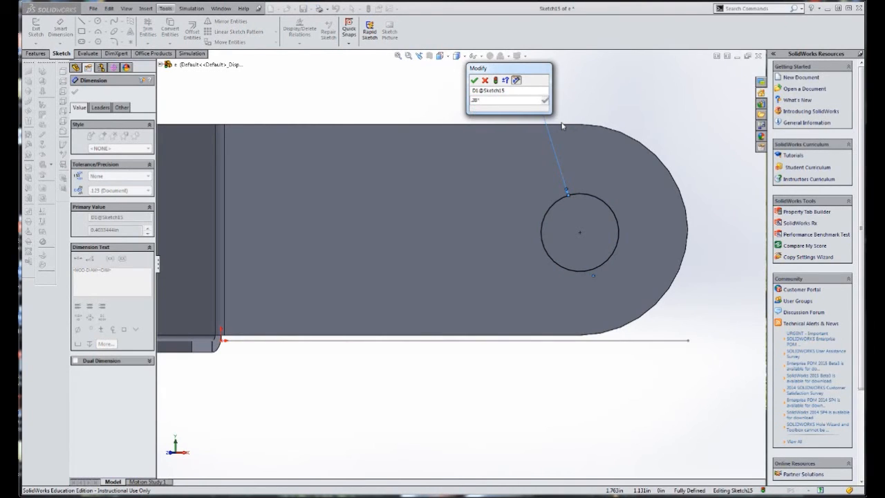
type("*2")
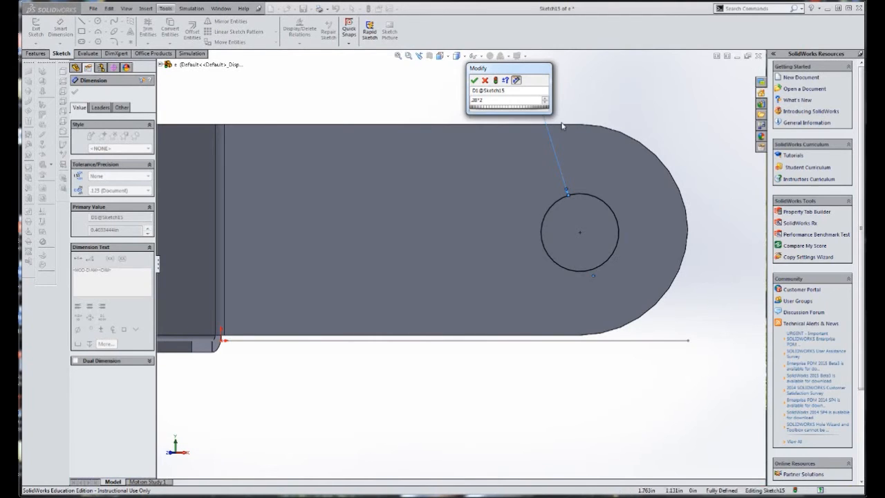
key("Return")
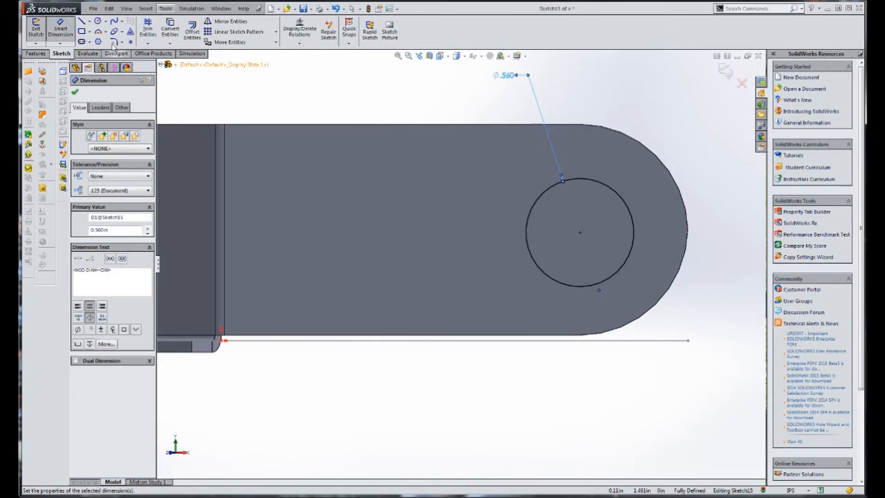
Sketch a second circle level with the first, nearer the bend, and set its diameter to 0.56 in
left_click(98, 21)
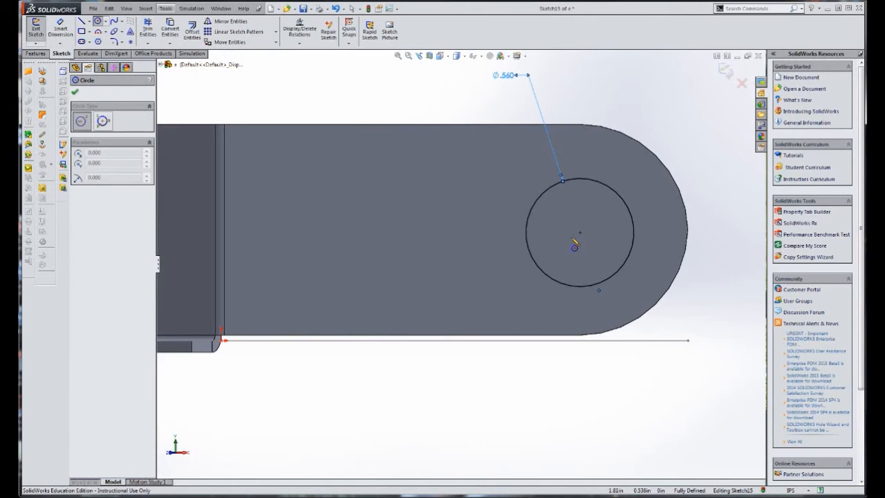
left_click(335, 232)
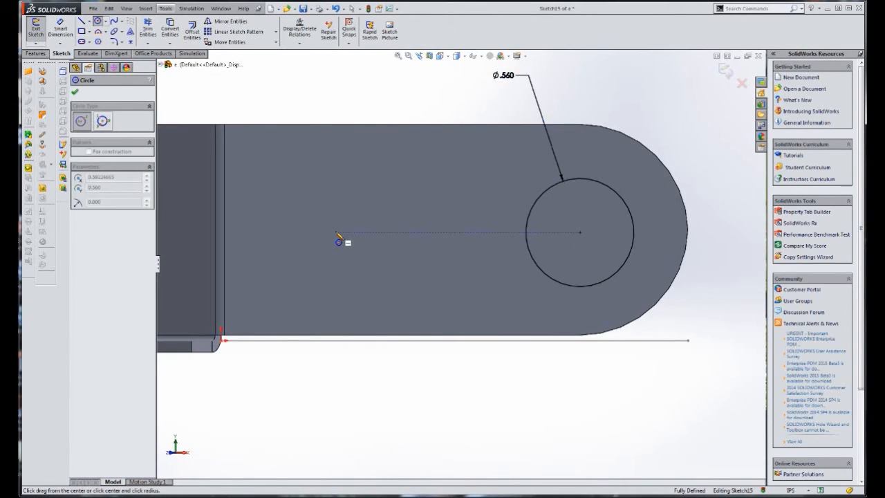
left_click(294, 184)
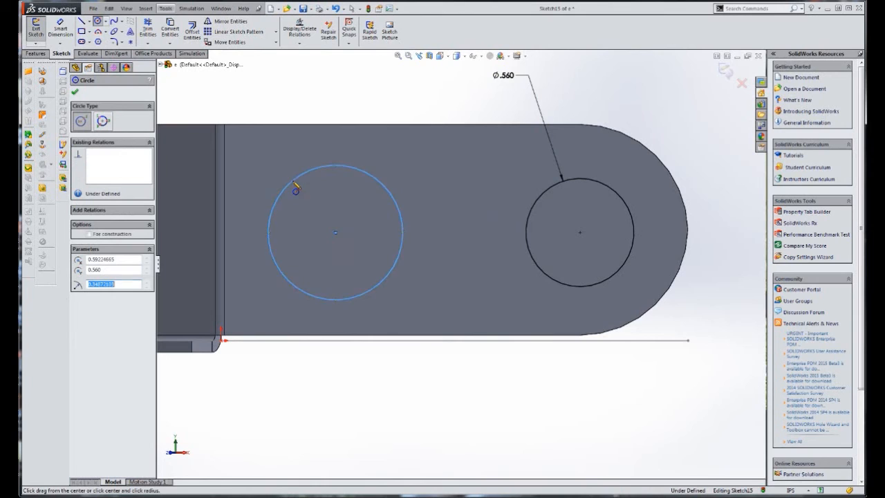
left_click(60, 27)
left_click(315, 165)
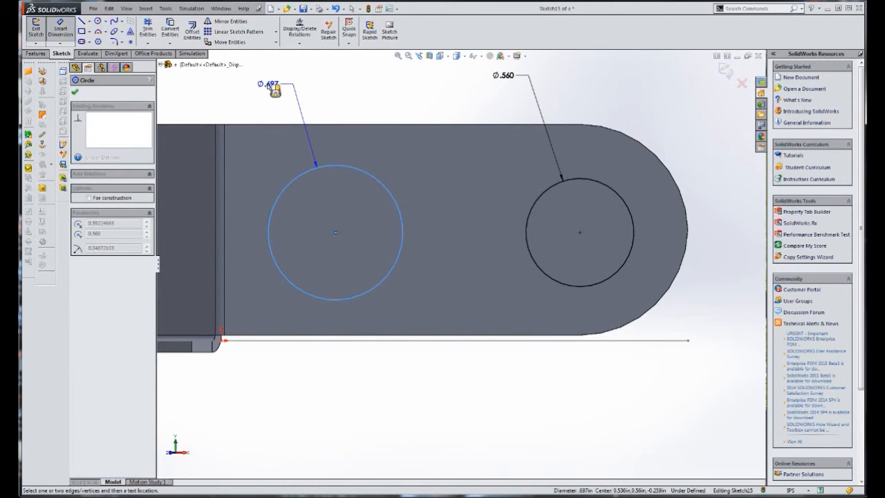
left_click(276, 84)
key("BackSpace")
type(".56")
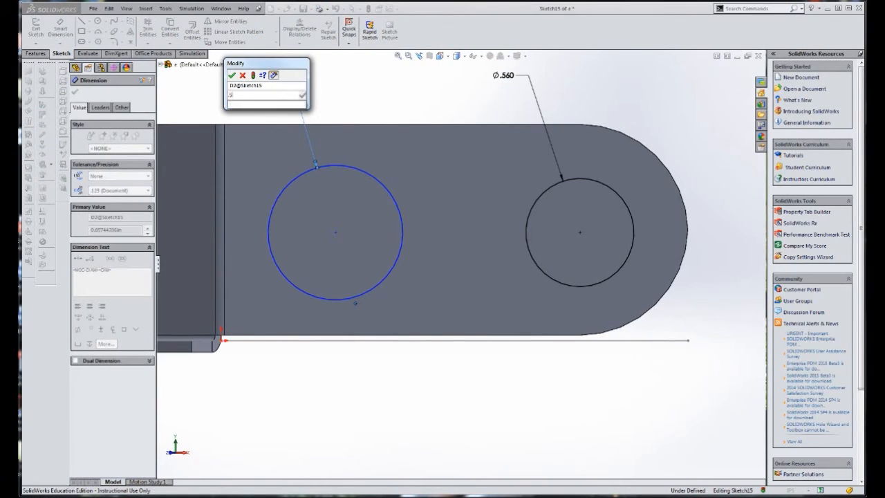
key("Return")
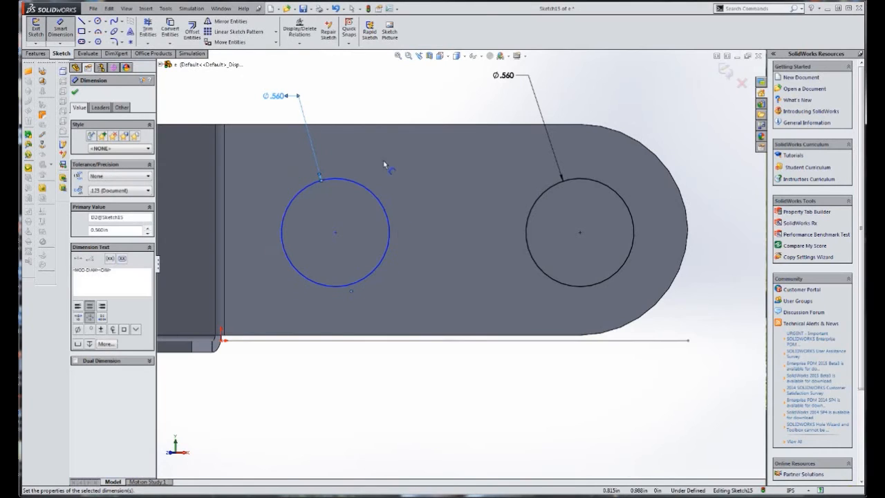
Dimension the distance between the two circle centres as 1.25 in
left_click(335, 232)
left_click(580, 233)
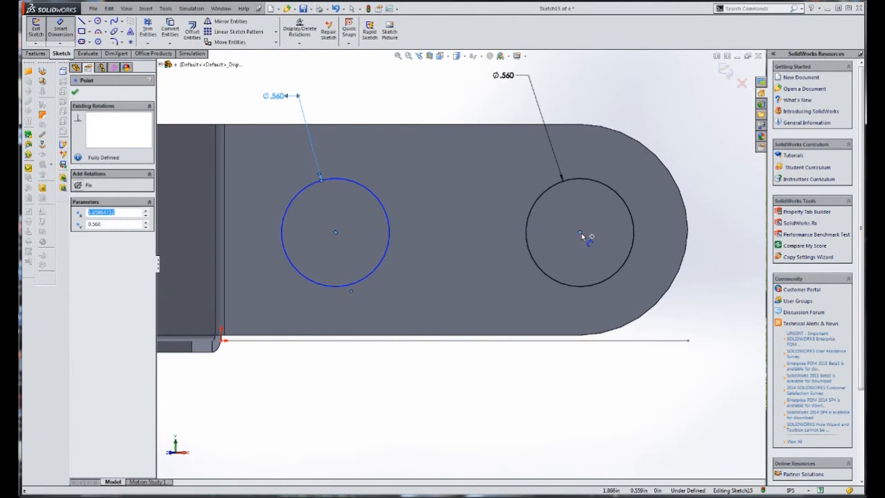
left_click(457, 361)
type("1.2")
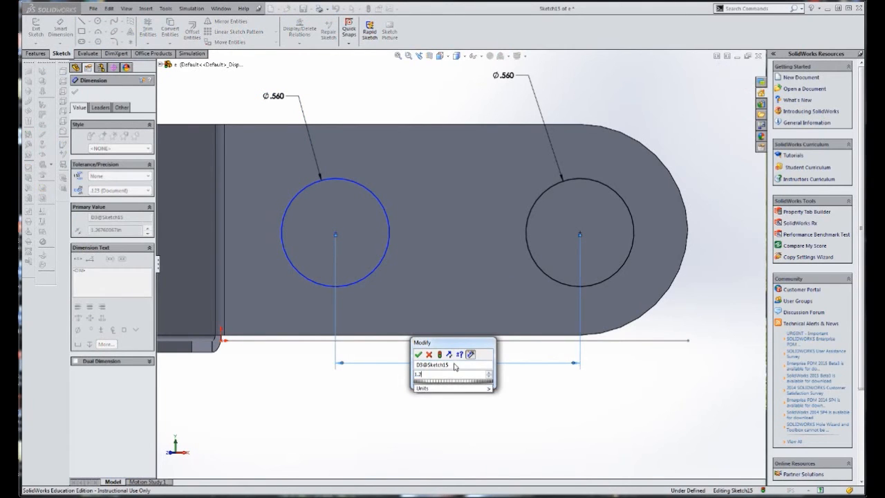
type("5")
key("Return")
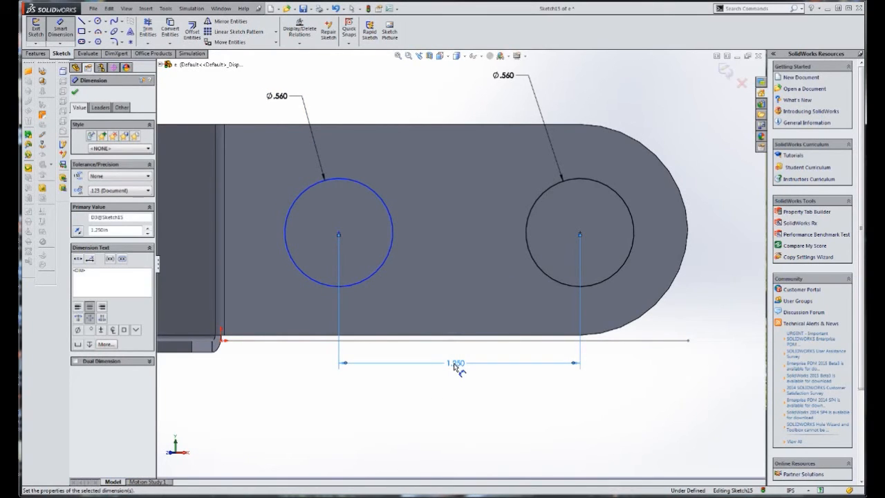
key("Escape")
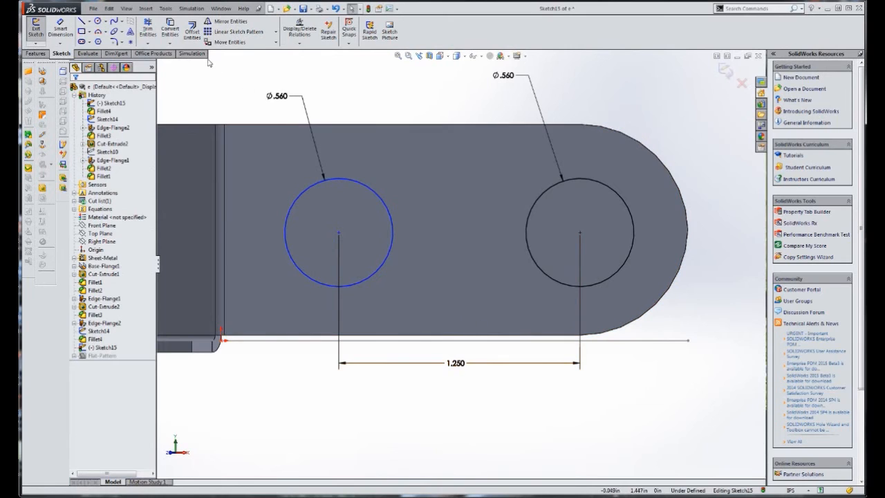
Draw a horizontal centerline connecting the centres of the two circles
left_click(89, 22)
left_click(96, 40)
left_click(338, 233)
left_click(580, 233)
key("Escape")
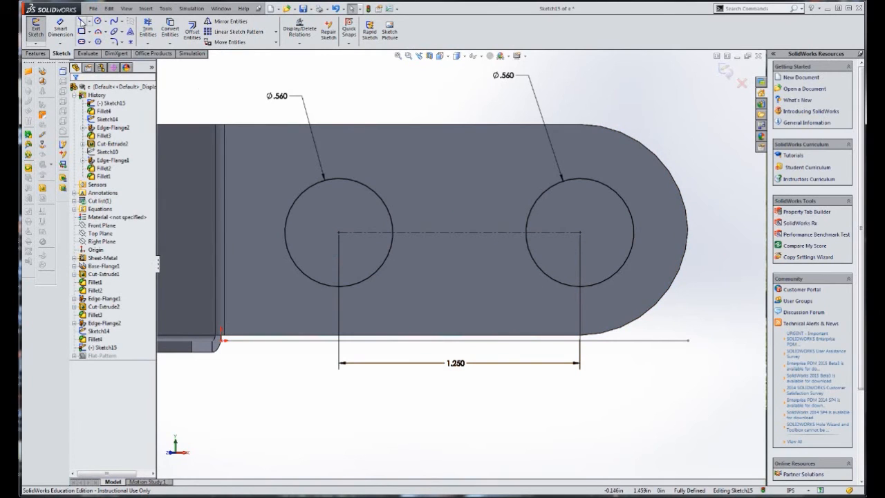
Draw horizontal lines joining the uppermost points and the lowermost points of the two circles to form the slot's straight sides
left_click(82, 20)
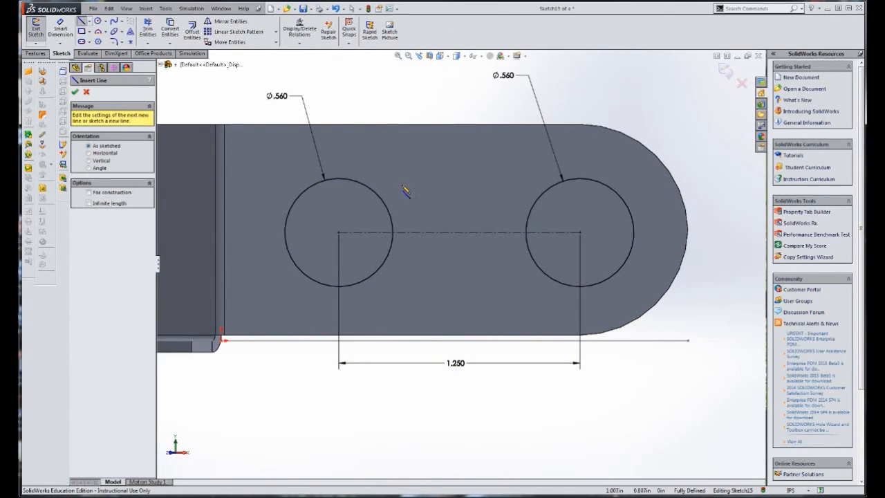
left_click(338, 179)
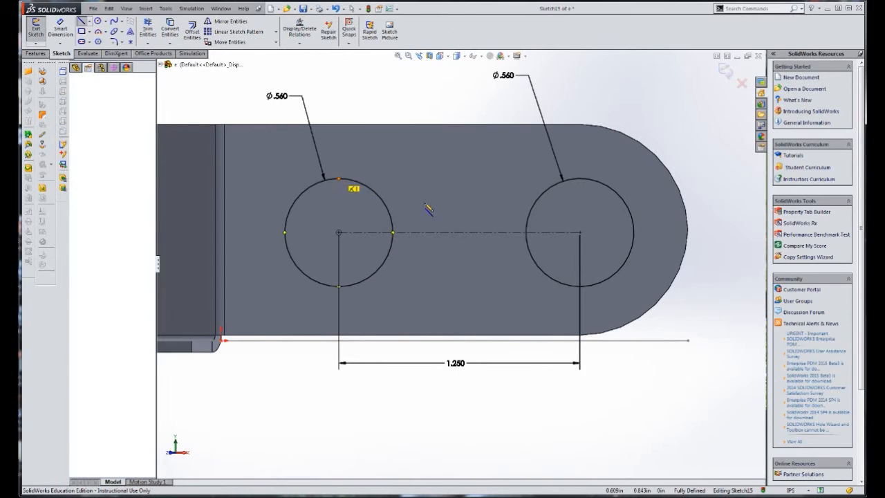
left_click(580, 179)
key("Escape")
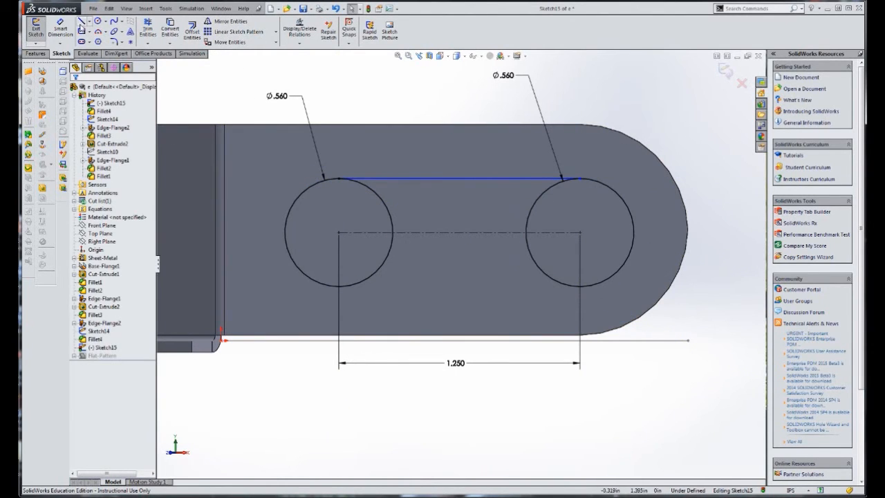
left_click(81, 21)
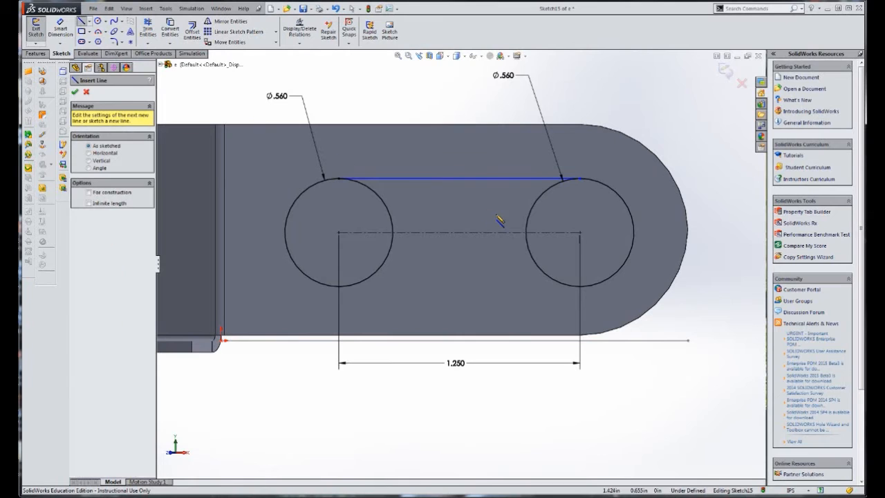
left_click(339, 286)
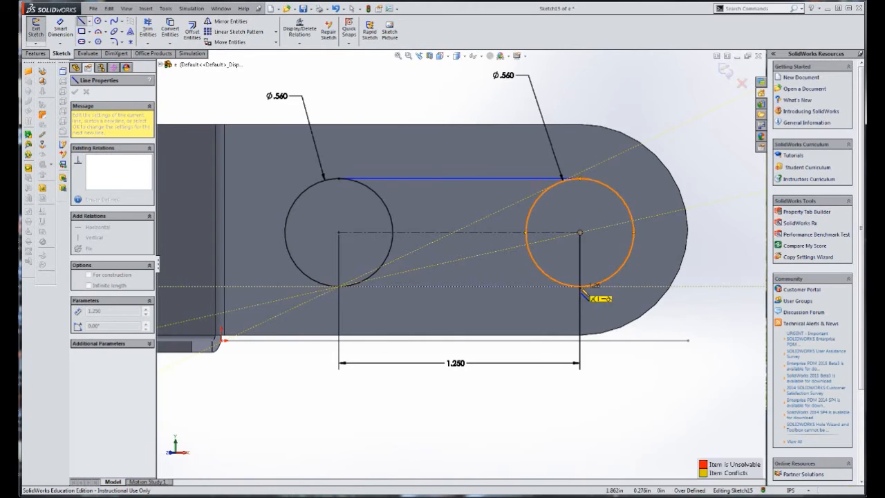
left_click(579, 286)
key("Escape")
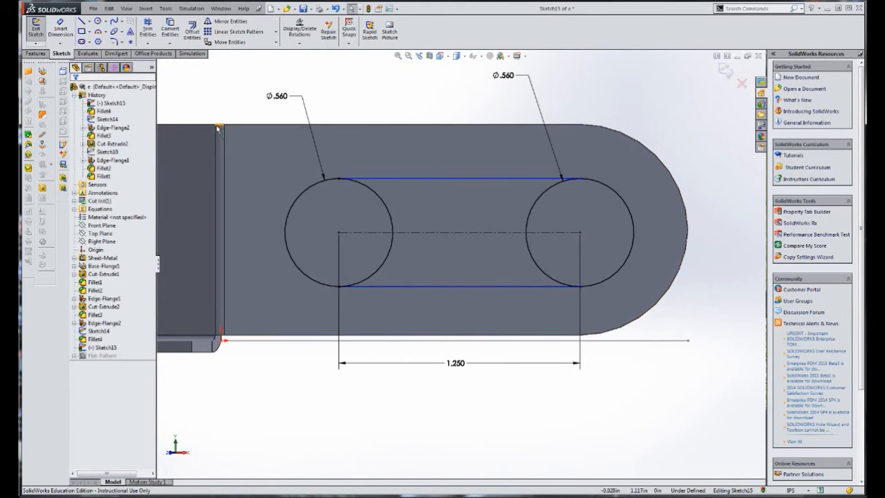
Trim away the inner halves of both circles with Trim to closest, leaving a closed slot profile
left_click(148, 30)
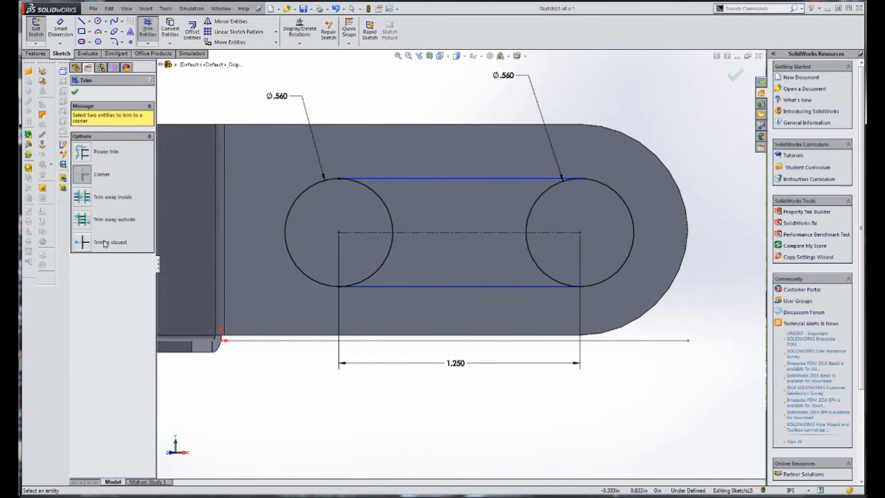
left_click(102, 247)
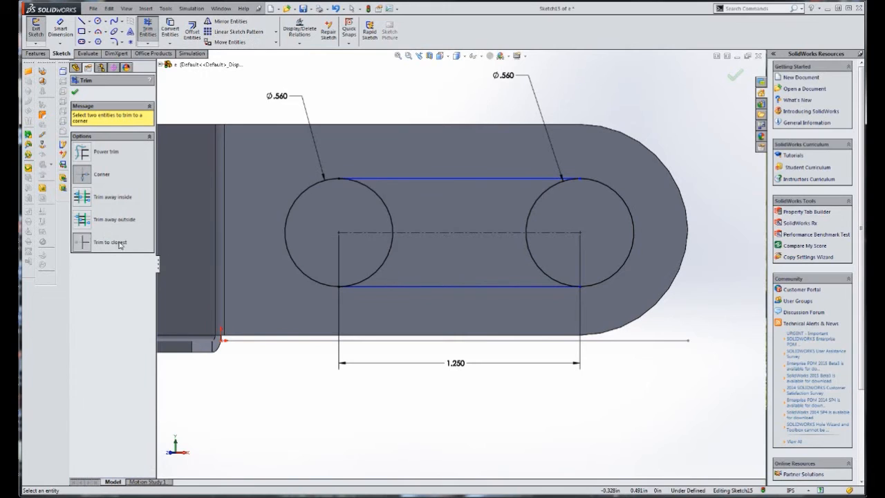
left_click(390, 213)
left_click(547, 190)
left_click(541, 271)
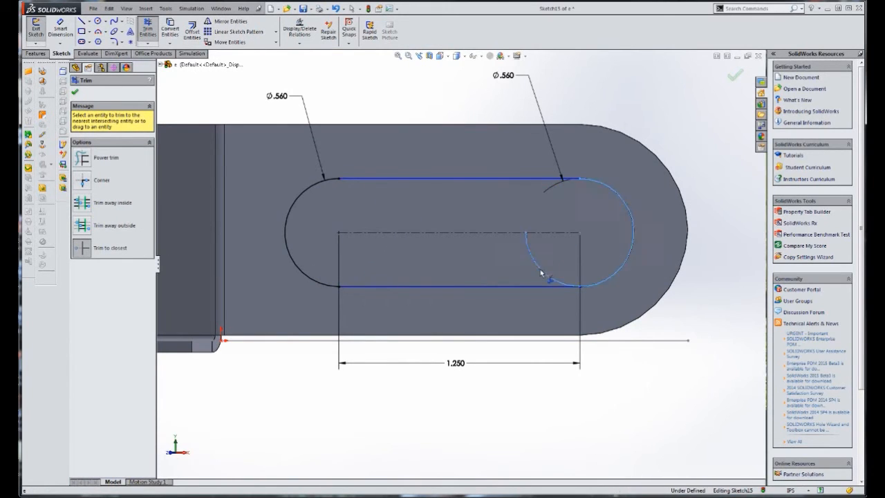
Cut the slot profile through the angled flange with an Extruded Cut
scroll(465, 203, "up", 4)
mouse_move(498, 188)
middle_mouse_down()
mouse_move(468, 202)
mouse_move(446, 252)
middle_mouse_up()
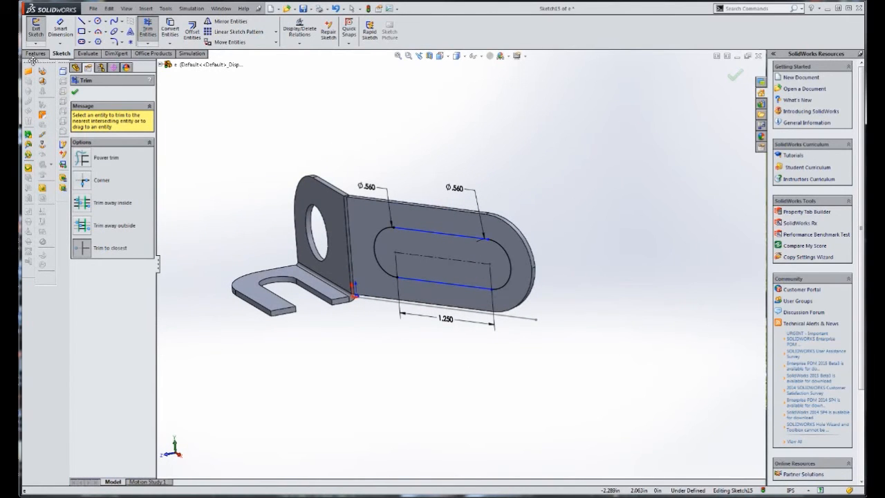
left_click(35, 54)
key("Escape")
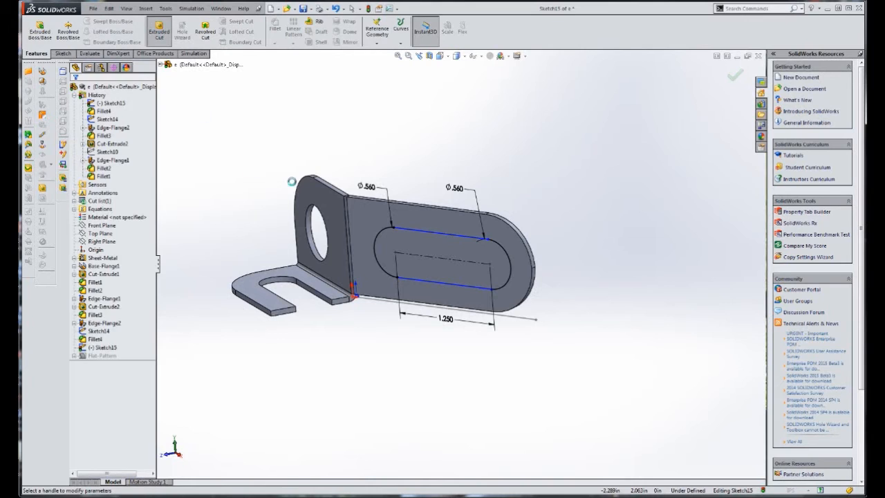
left_click(75, 92)
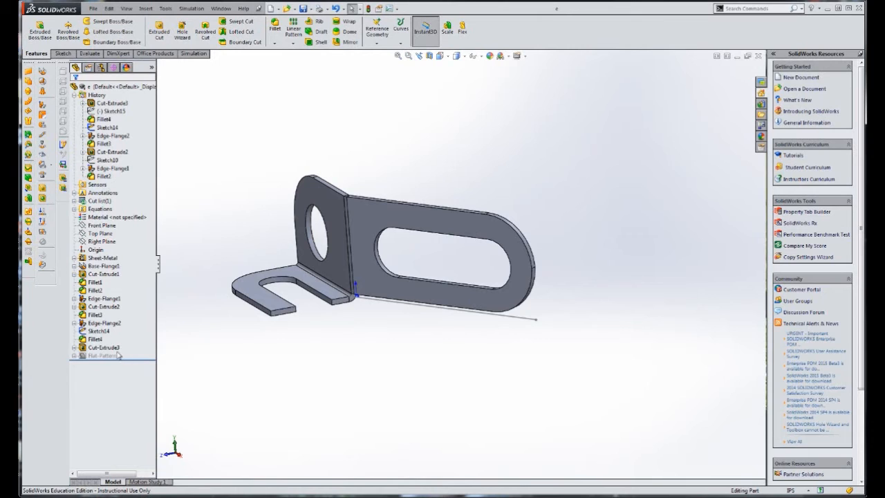
Unfold the bracket through its Flat-Pattern feature to examine the flat blank, and return it to the folded state
left_click(73, 355)
right_click(106, 364)
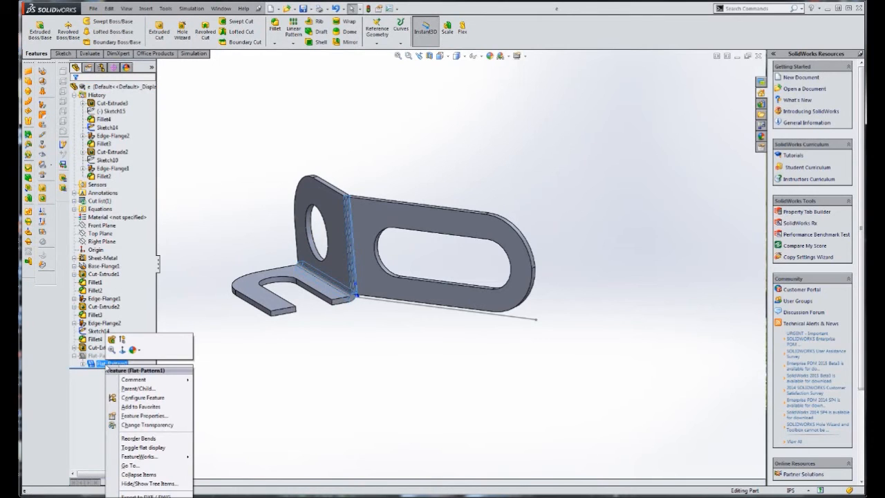
left_click(122, 341)
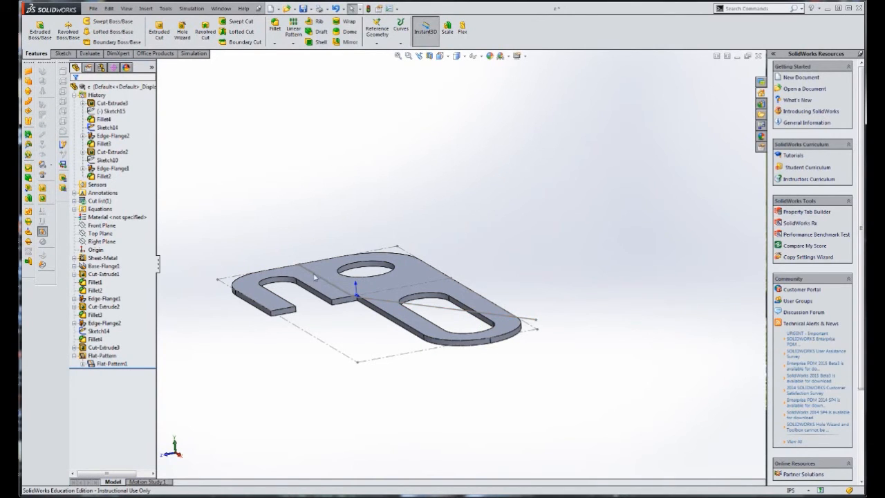
left_click(114, 364)
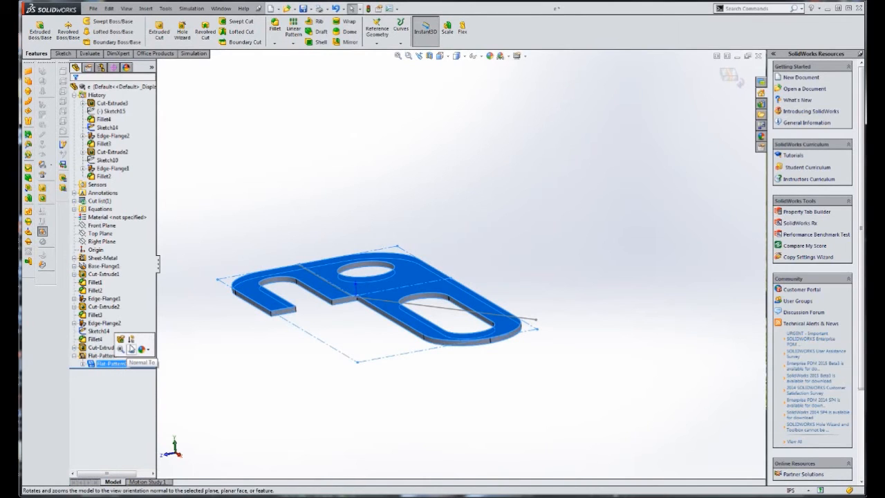
left_click(131, 348)
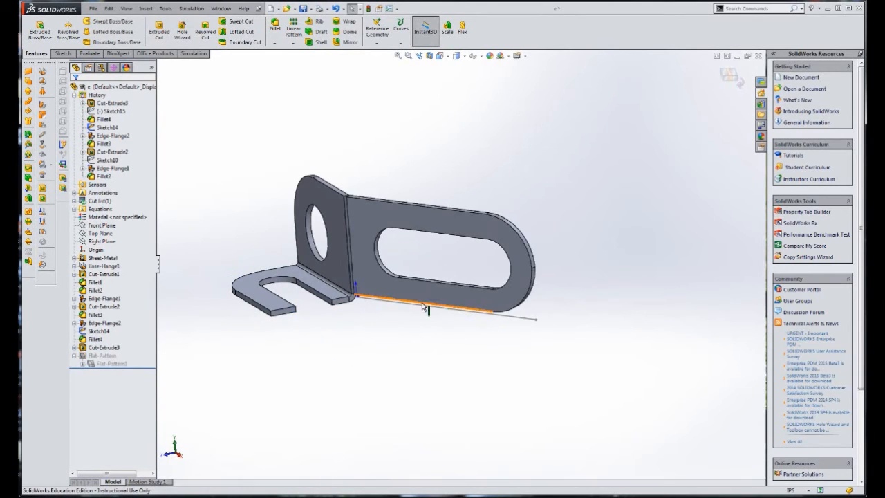
Start a sketch on the slotted flange's face and draw a rectangle about 0.68 by 0.22 in across its rounded end
left_click(501, 233)
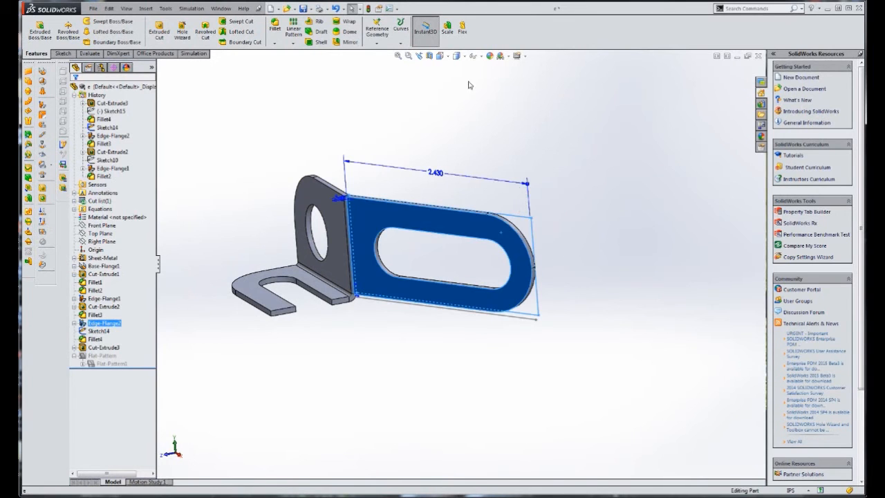
left_click(444, 56)
left_click(481, 104)
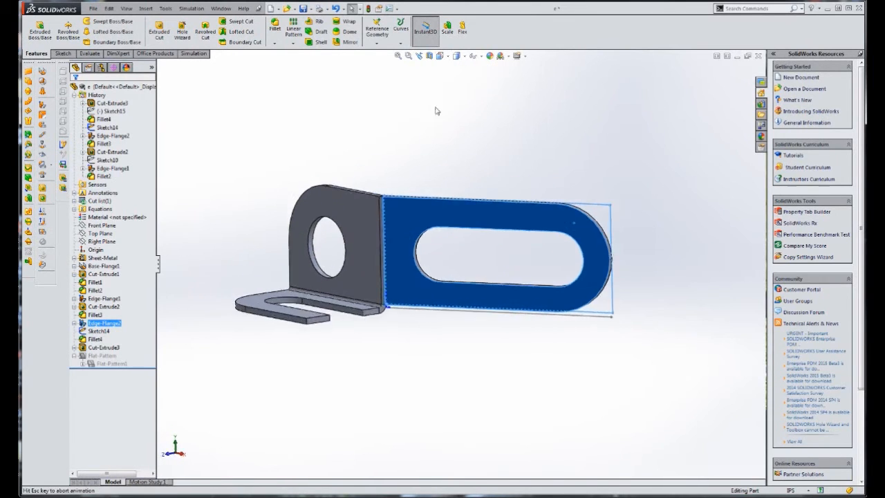
left_click(63, 53)
left_click(36, 29)
scroll(661, 255, "down", 4)
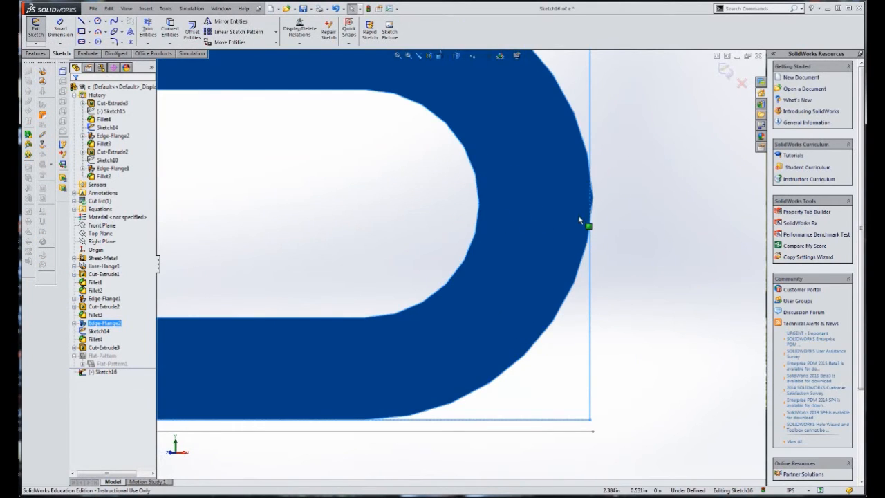
scroll(584, 223, "up", 3)
scroll(506, 255, "down", 3)
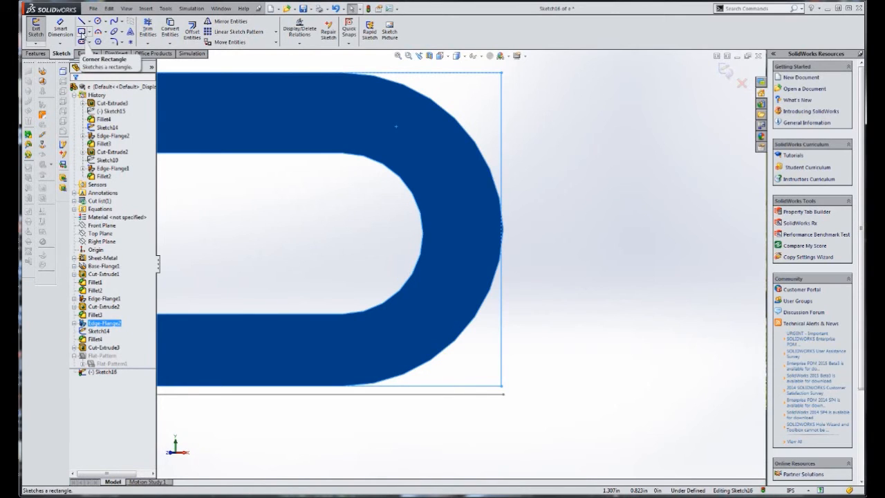
left_click(82, 32)
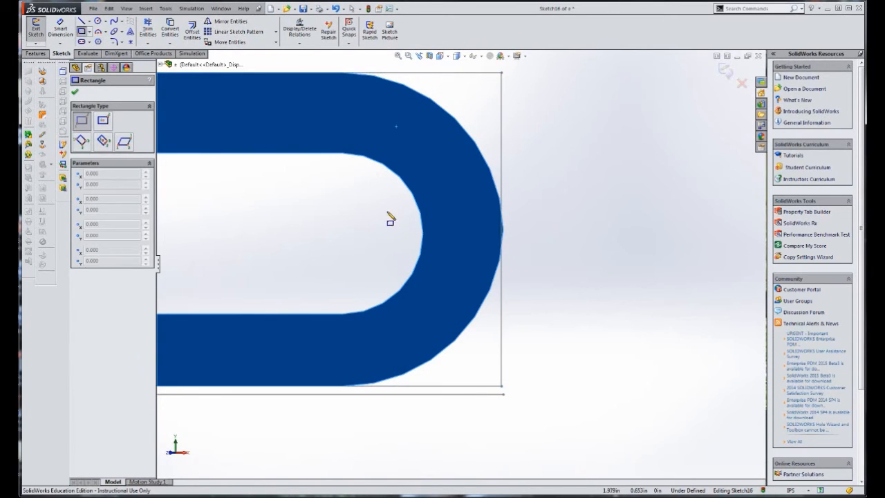
left_click(365, 211)
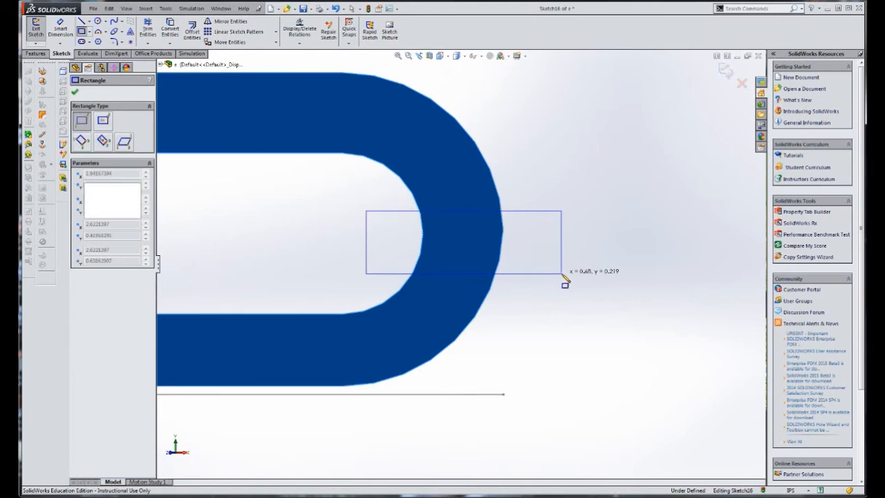
left_click(562, 273)
key("Escape")
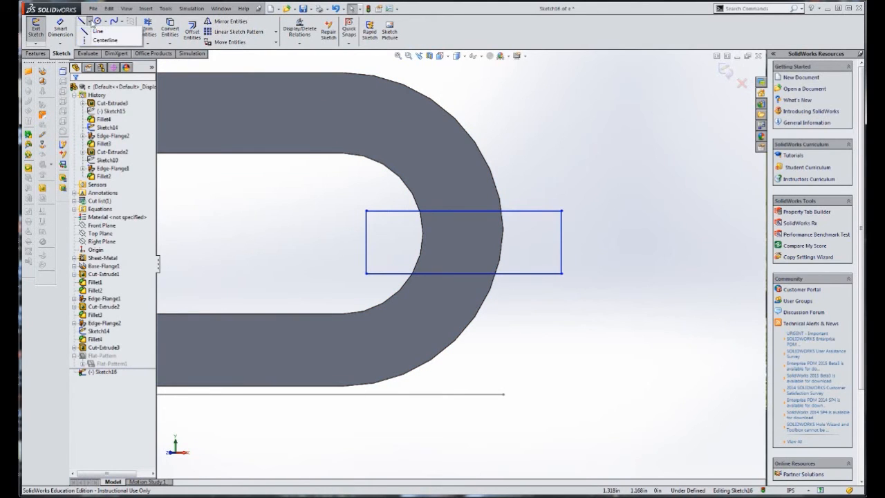
Draw a horizontal centerline joining the midpoints of the rectangle's two short sides
left_click(88, 22)
left_click(100, 38)
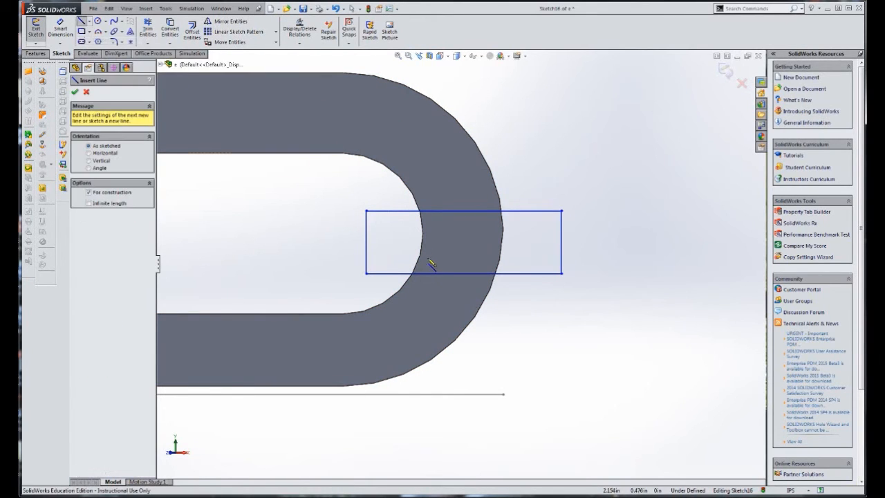
left_click(365, 242)
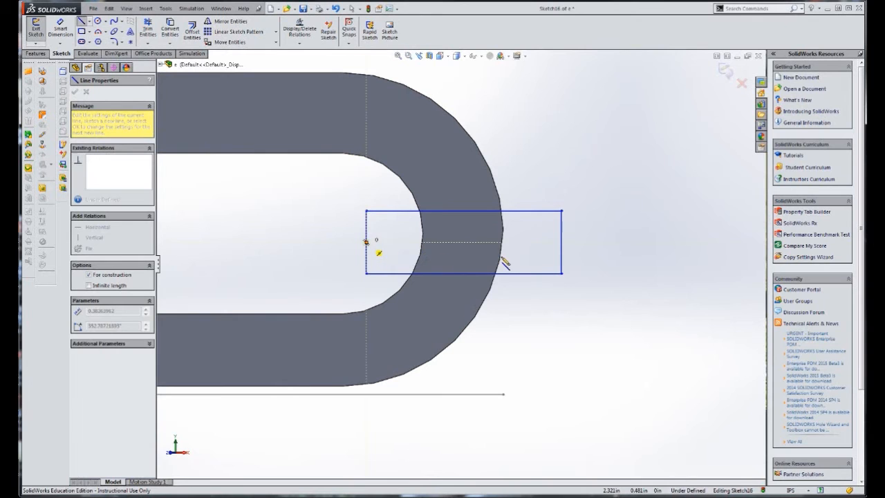
left_click(561, 242)
key("Escape")
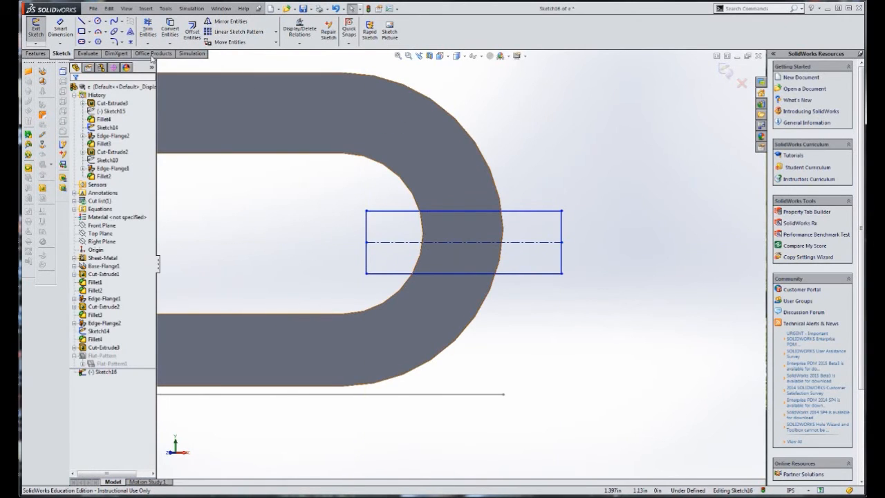
Dimension the rectangle's centerline 0.56 in above the flange's lower edge
left_click(60, 28)
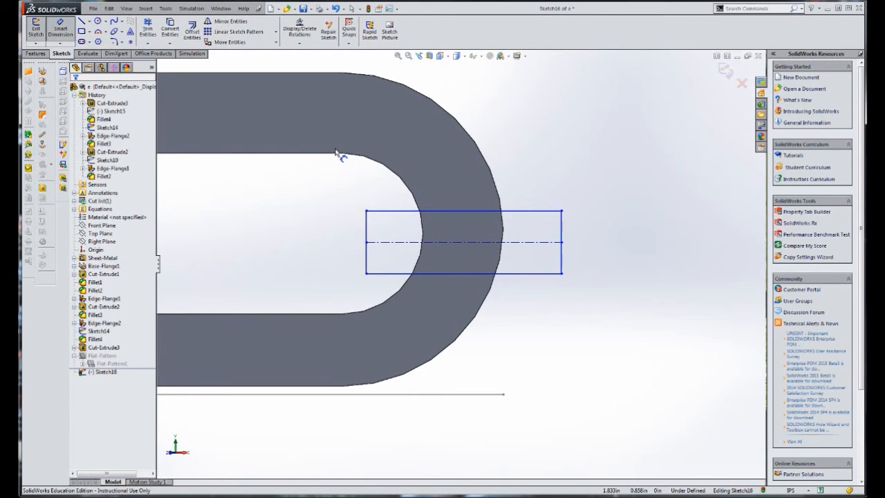
left_click(467, 246)
left_click(316, 385)
left_click(612, 329)
type("5")
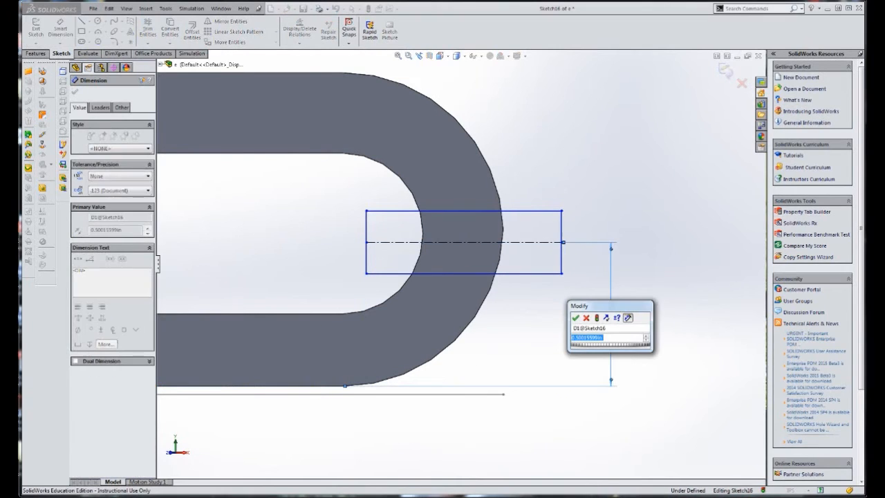
key("Return")
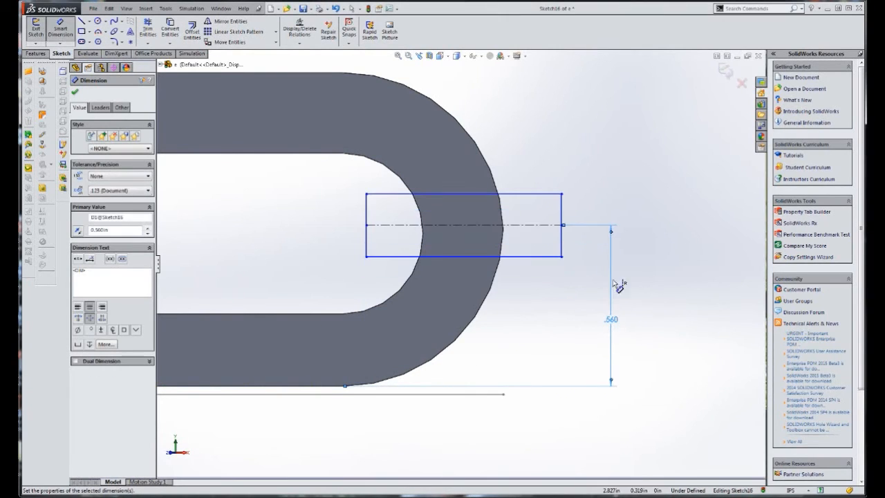
Dimension the rectangle's height as 0.12 in
left_click(563, 244)
left_click(644, 246)
type(".12")
key("Return")
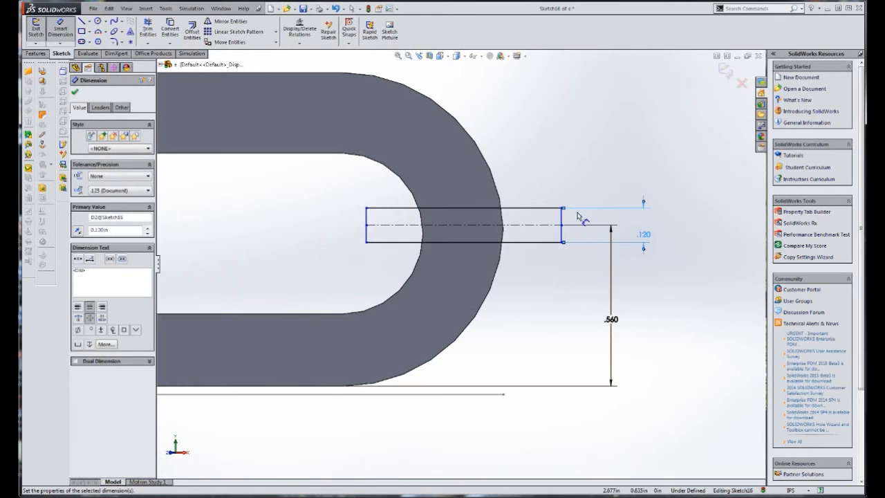
Dimension the horizontal distance from the origin to the rectangle's near end as 2 in
scroll(470, 311, "up", 3)
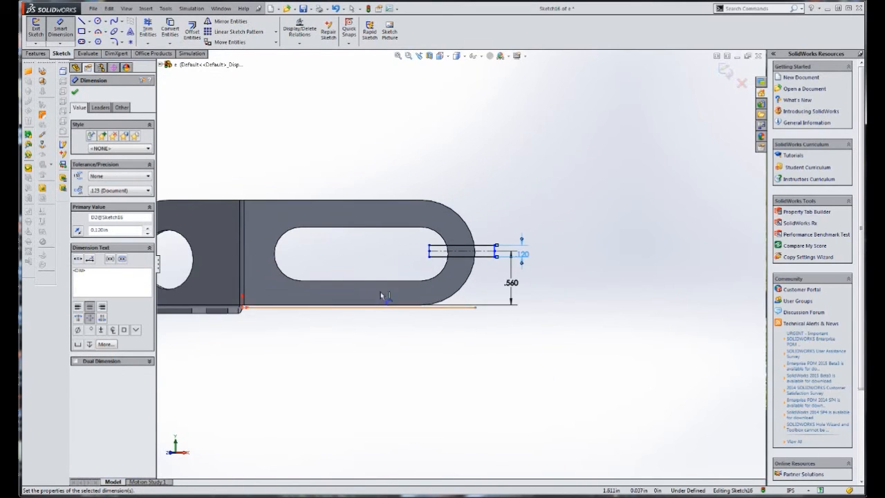
left_click(197, 318)
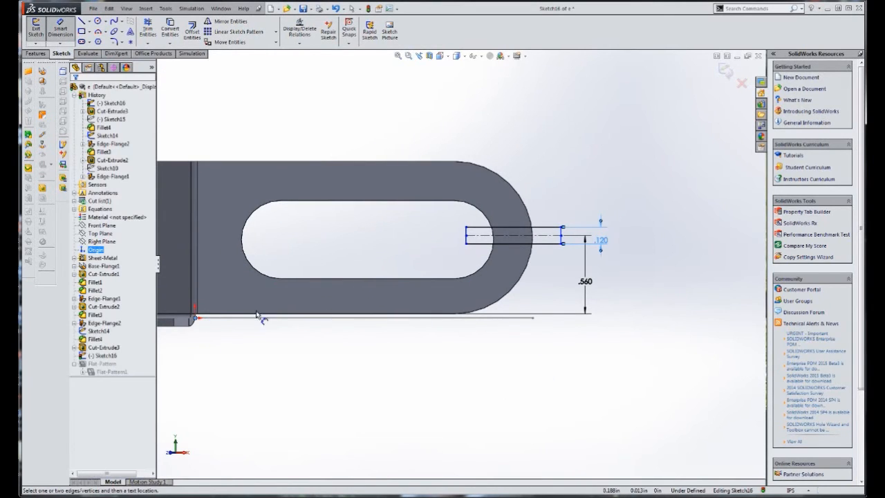
left_click(466, 244)
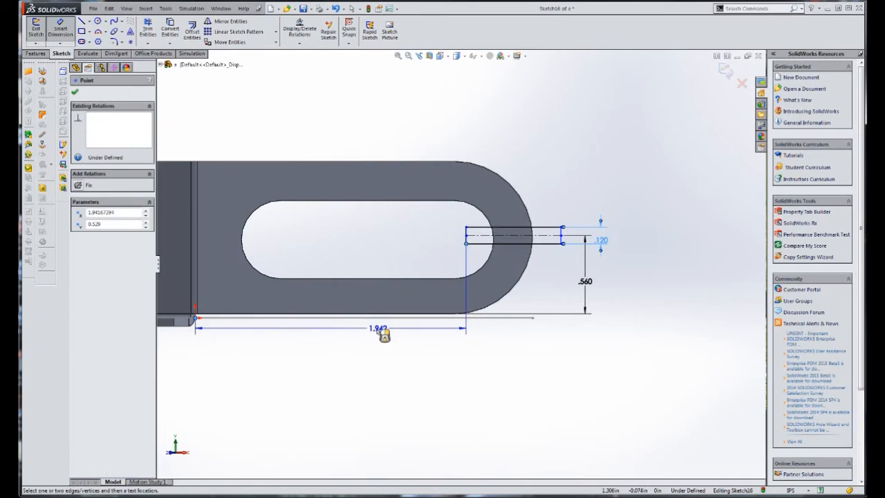
left_click(379, 331)
type("2")
key("Return")
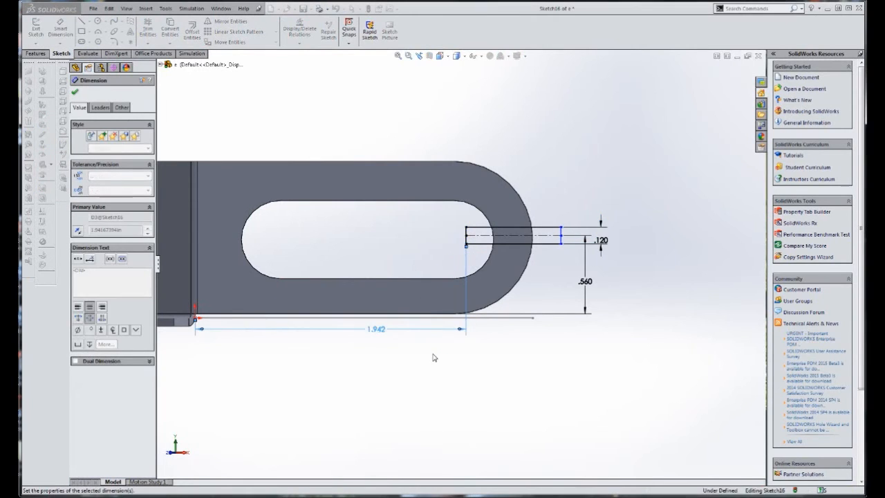
Dimension the rectangle's length as 0.625 in
left_click(536, 244)
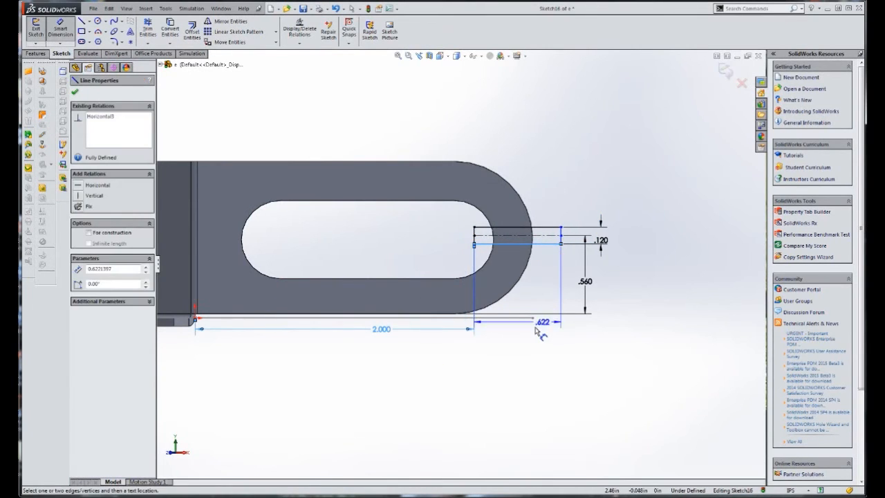
left_click(531, 332)
type(".62")
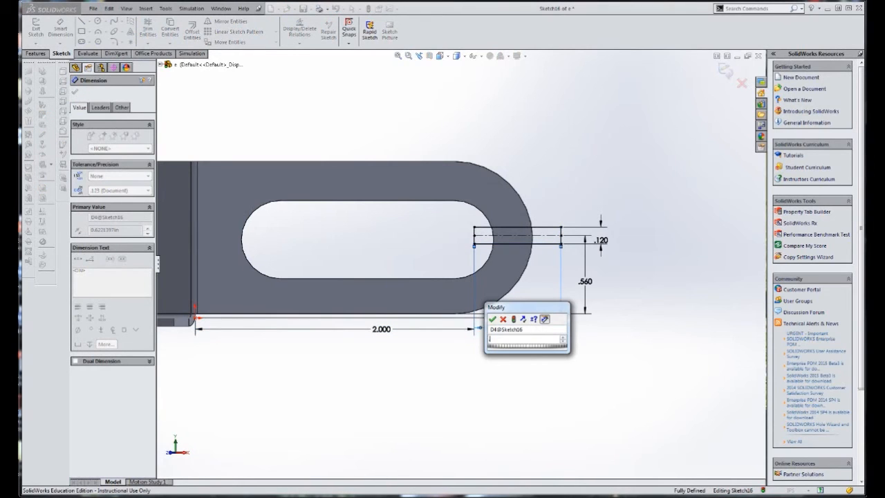
type("5")
key("Return")
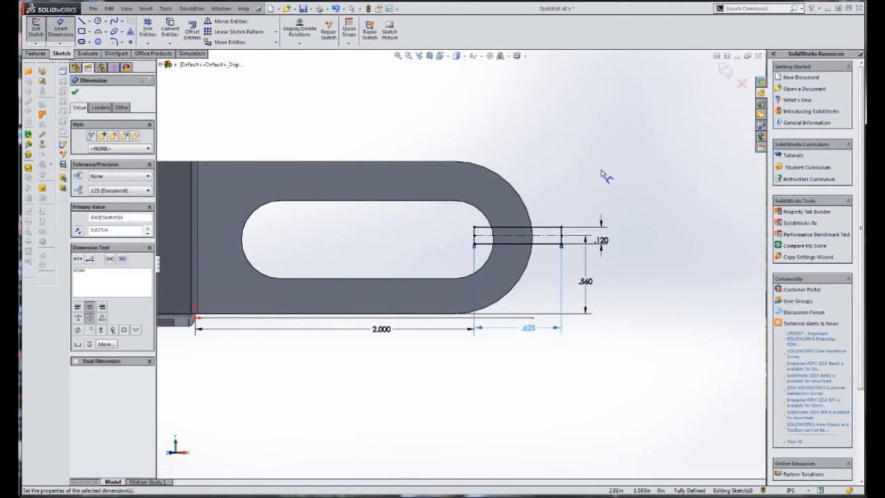
Cut the rectangle through the flange's rounded end with a blind Extruded Cut linked to the sheet thickness
middle_click_drag(587, 190, 534, 192)
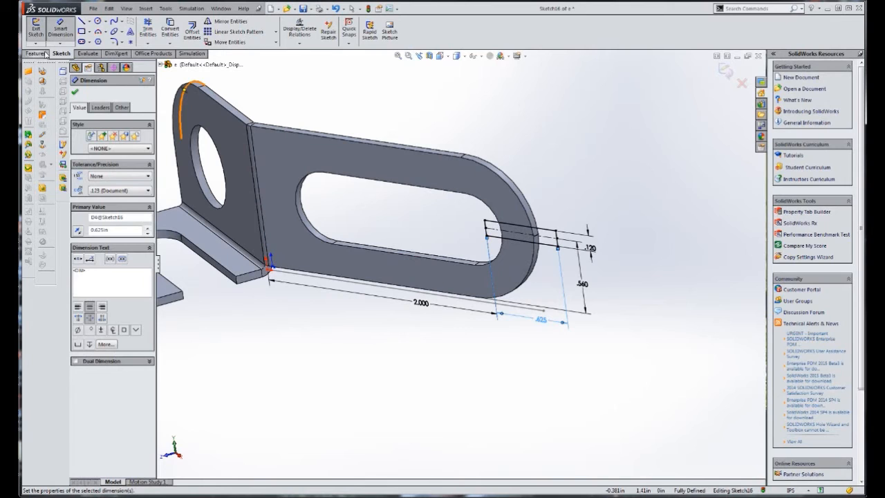
left_click(41, 55)
left_click(159, 31)
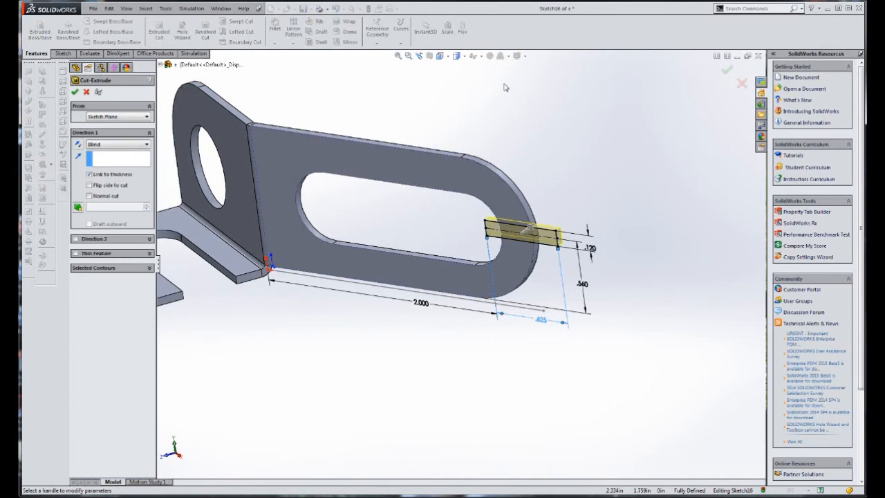
left_click(74, 92)
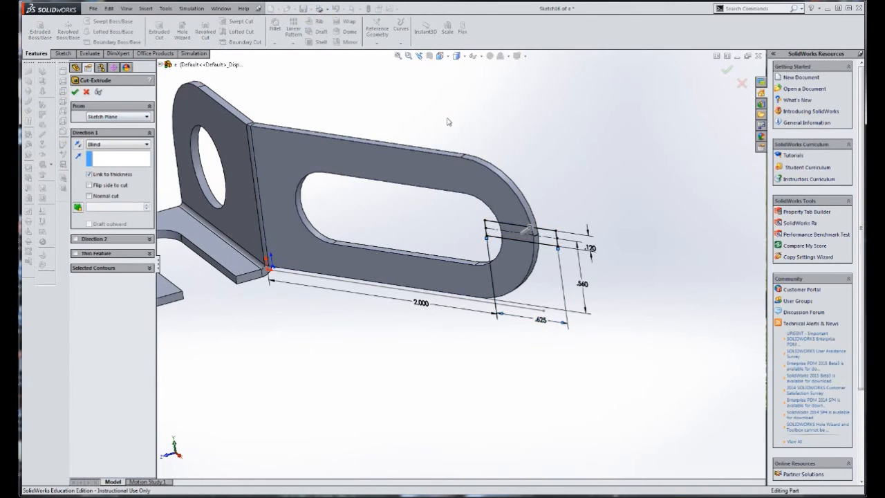
left_click(447, 119)
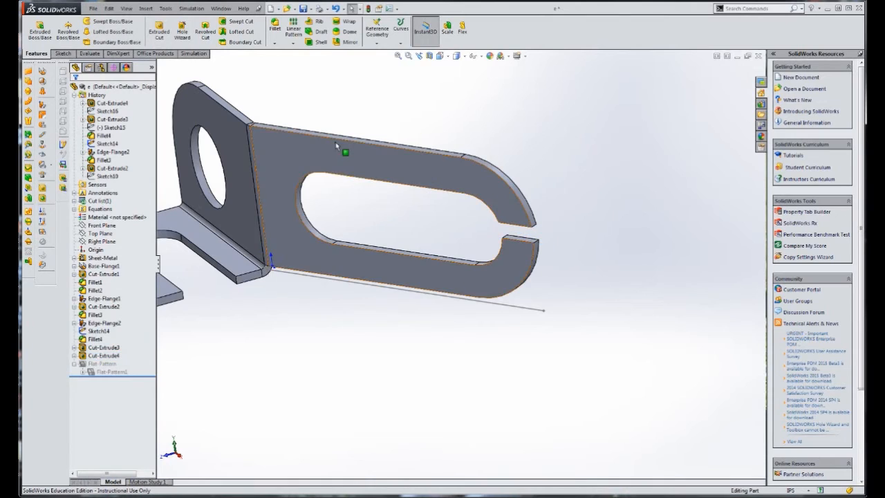
Save the bracket part with its finished end opening
scroll(336, 142, "up", 3)
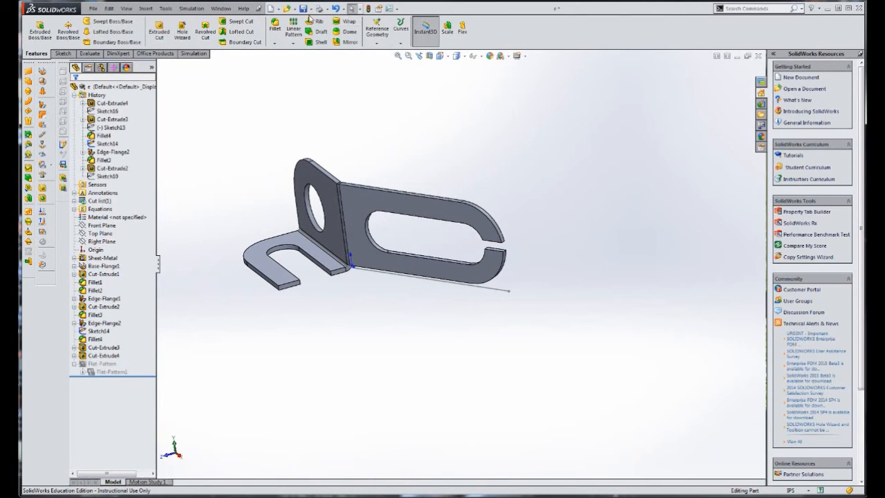
left_click(303, 9)
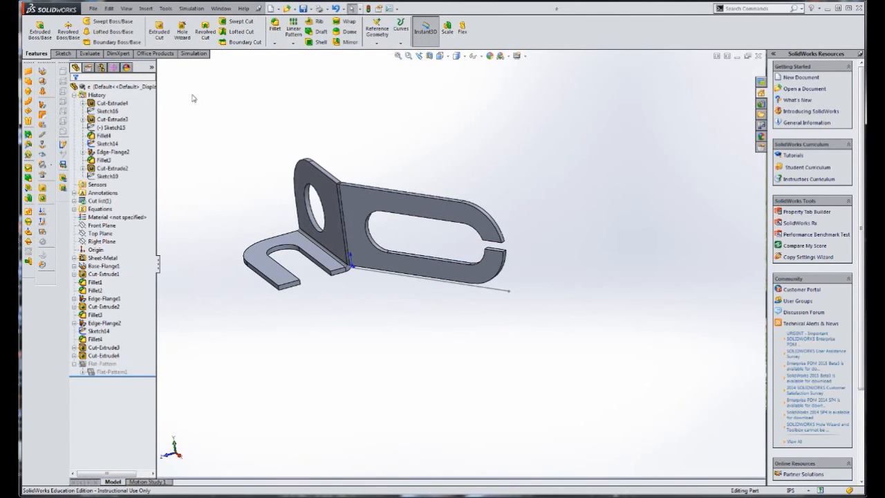
Unsuppress the flat pattern feature to view the bracket unfolded
left_click(93, 374)
right_click(101, 374)
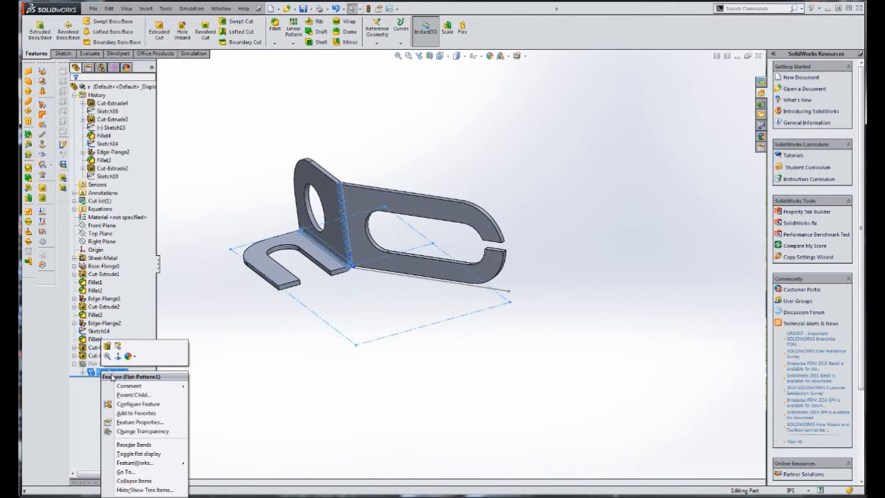
left_click(118, 355)
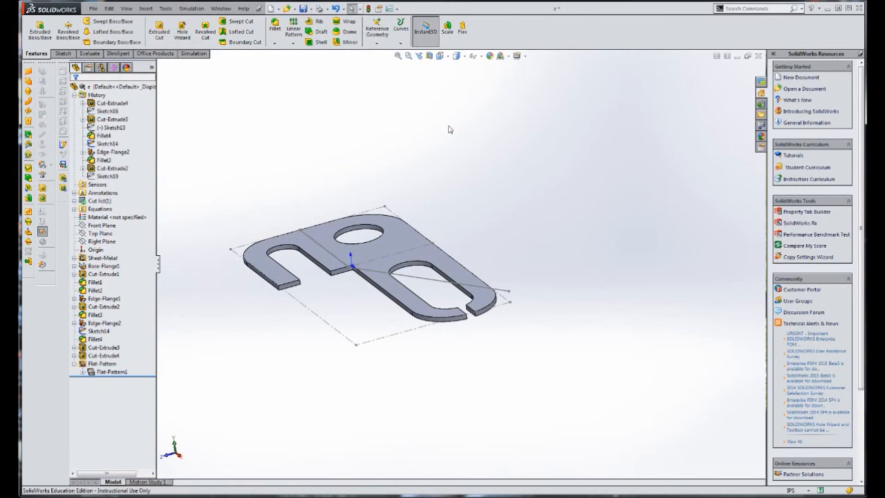
Suppress the flat pattern feature to fold the bracket back up and show the whole part in isometric view
right_click(111, 372)
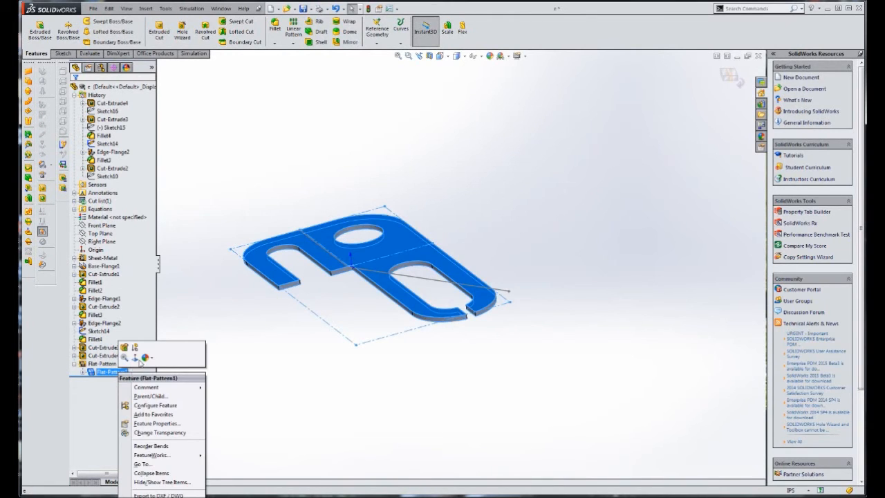
left_click(136, 348)
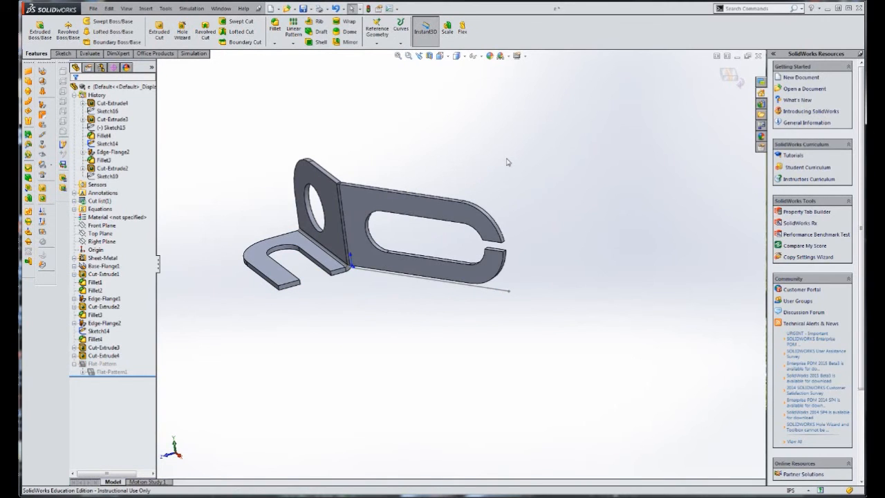
key("ctrl+7")
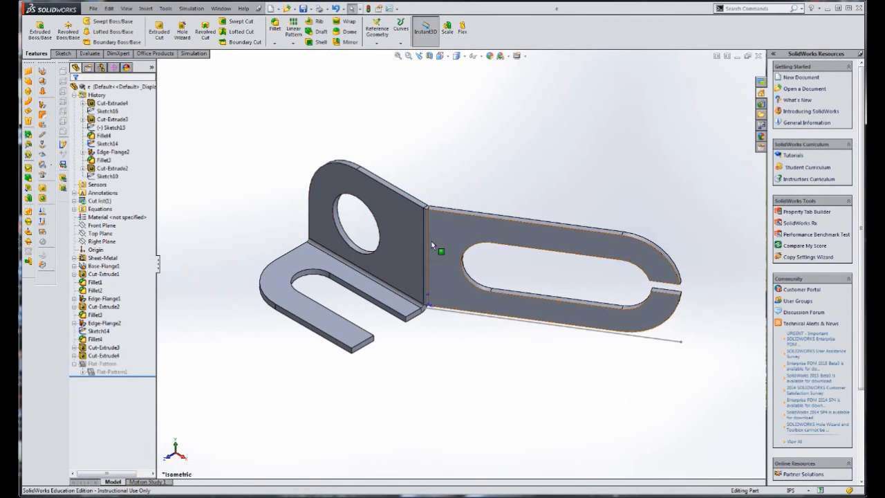
scroll(432, 245, "up", 3)
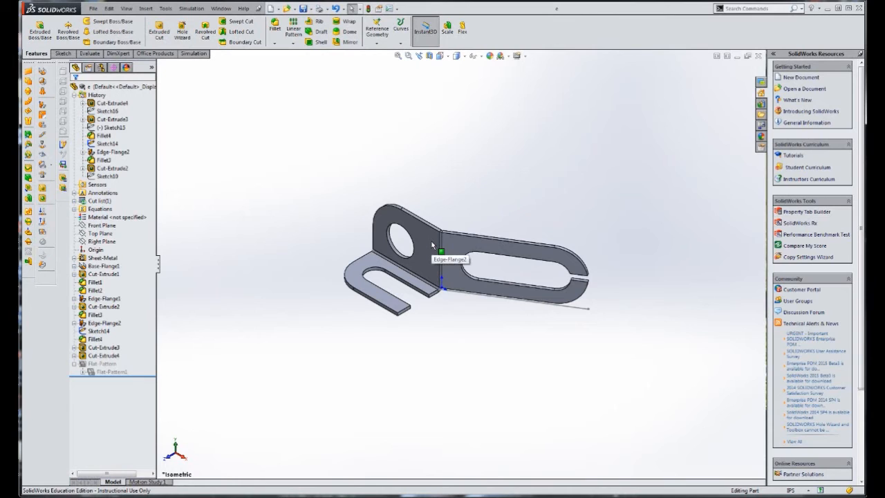
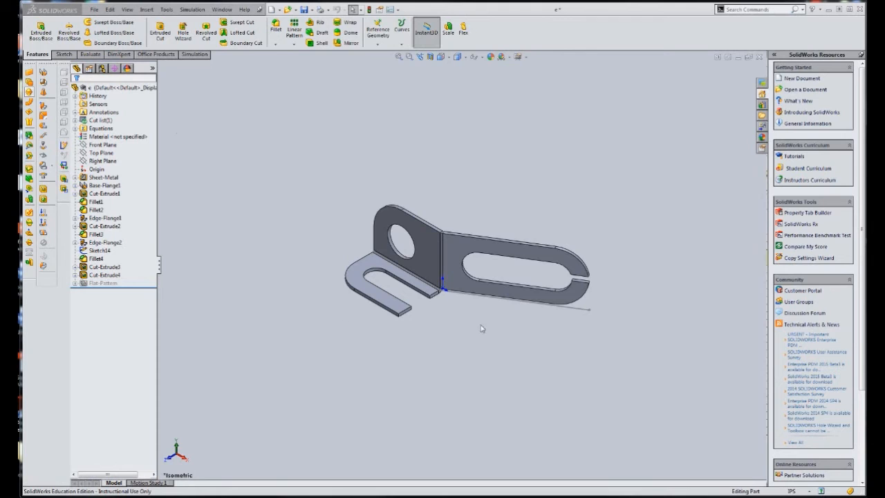
Delete the leftover line sketch, Sketch14, running along the bottom of the bracket's slotted flange
scroll(453, 284, "up", 10)
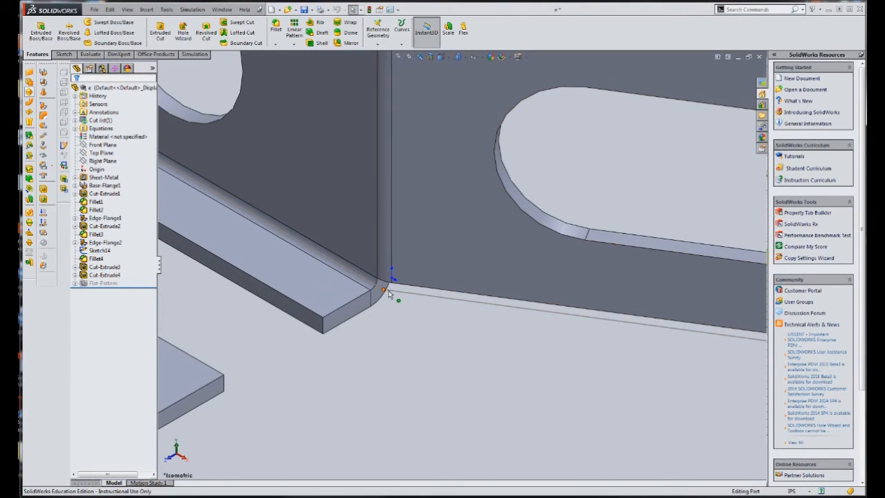
key("f")
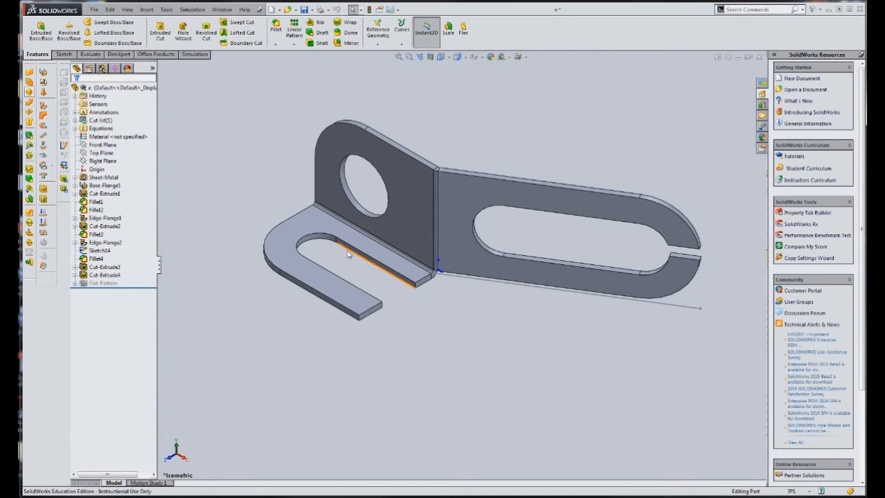
left_click(100, 251)
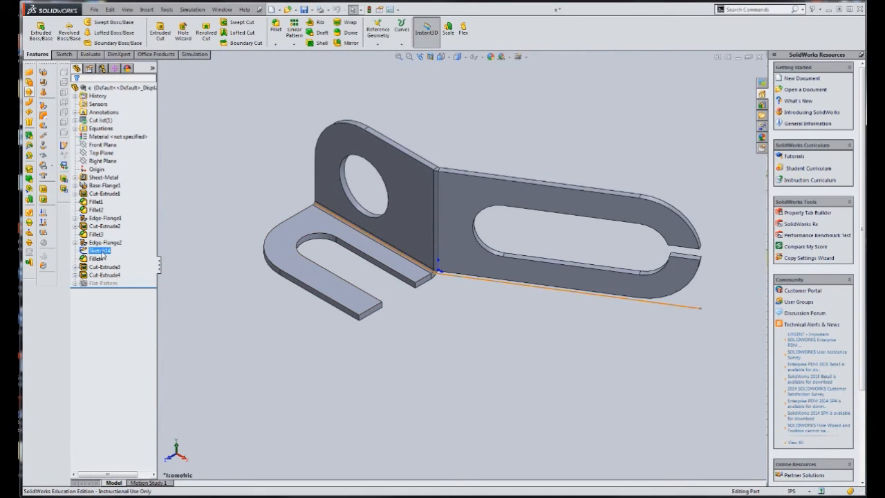
right_click(102, 254)
left_click(153, 297)
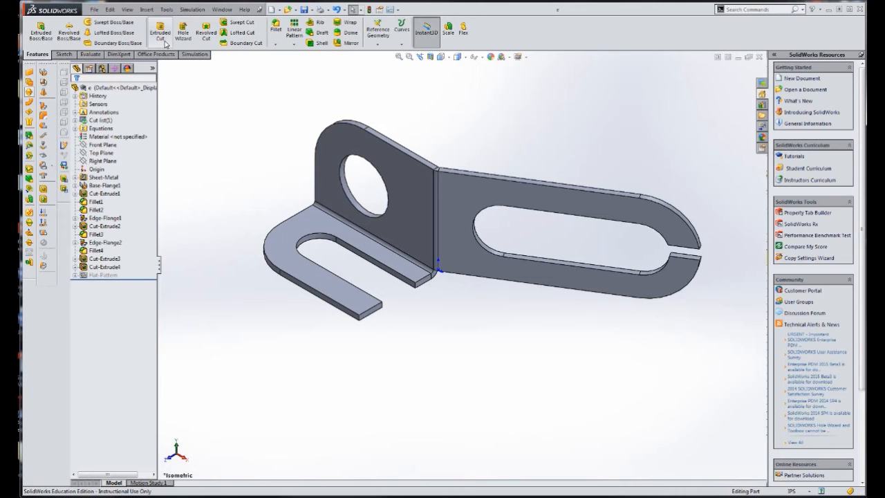
Create a new drawing from the B SIZE USA LANDSCAPE template
left_click(94, 10)
left_click(94, 9)
left_click(94, 9)
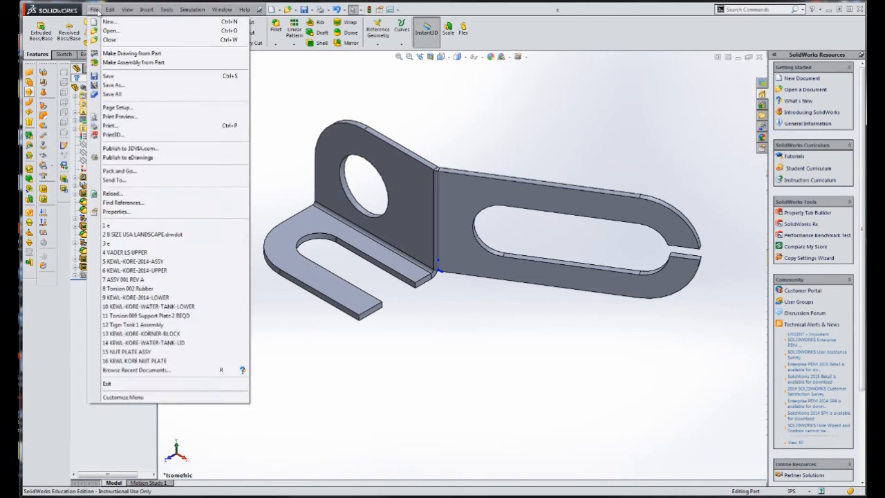
left_click(108, 23)
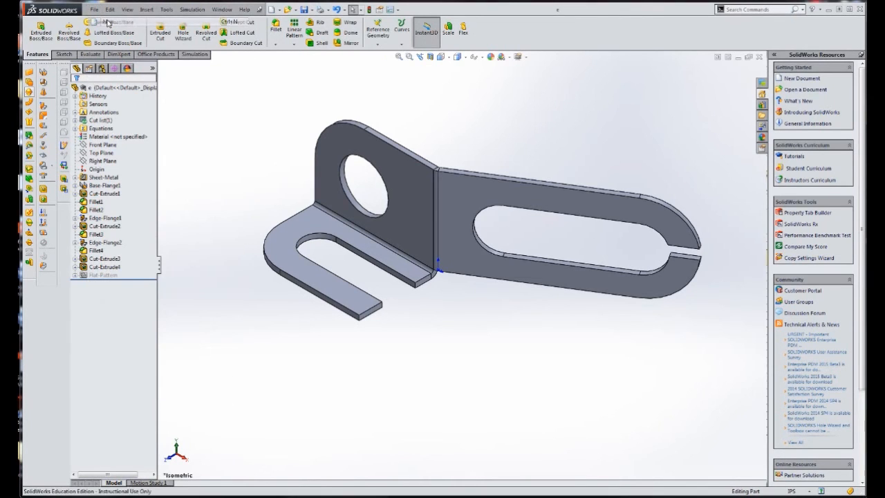
left_click(185, 187)
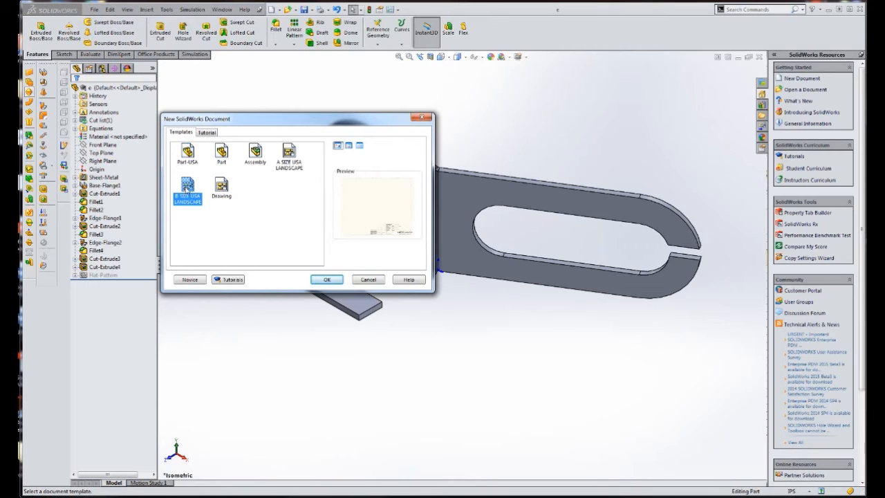
left_click(335, 282)
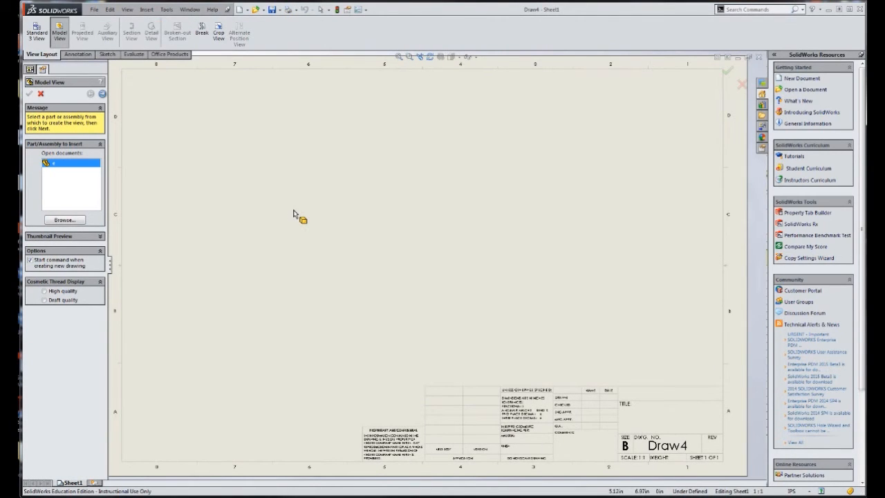
Insert a front view of part e on the sheet, with a projected top view above it and an isometric view
double_click(53, 165)
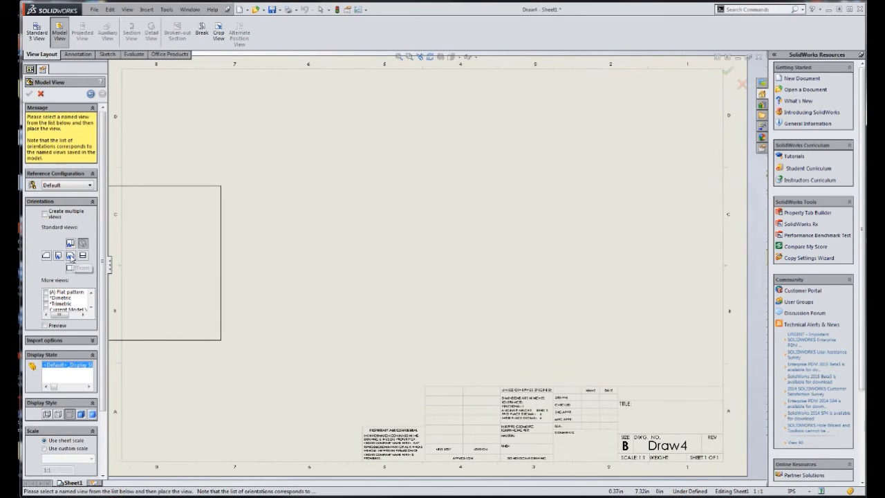
left_click(70, 256)
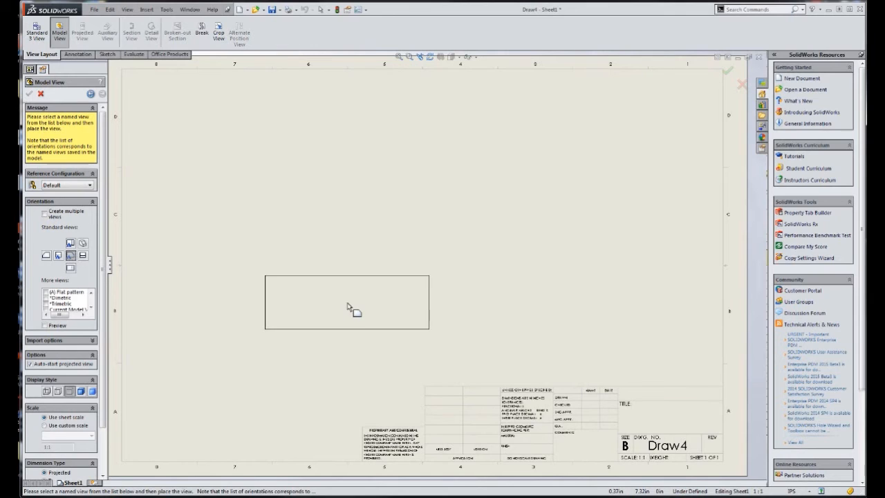
left_click(302, 336)
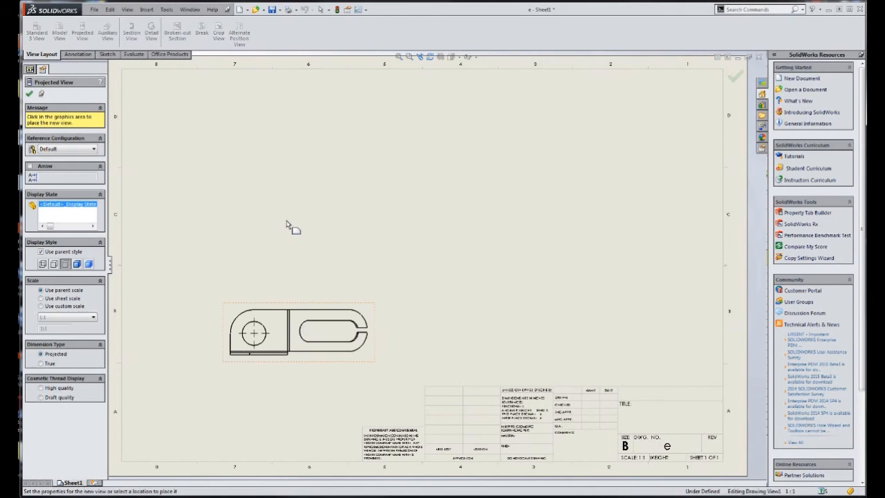
left_click(291, 197)
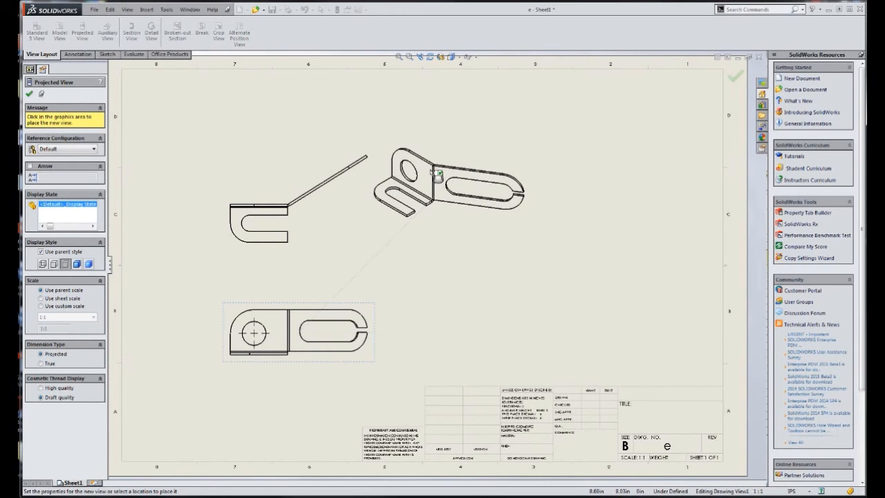
left_click(451, 185)
key("Escape")
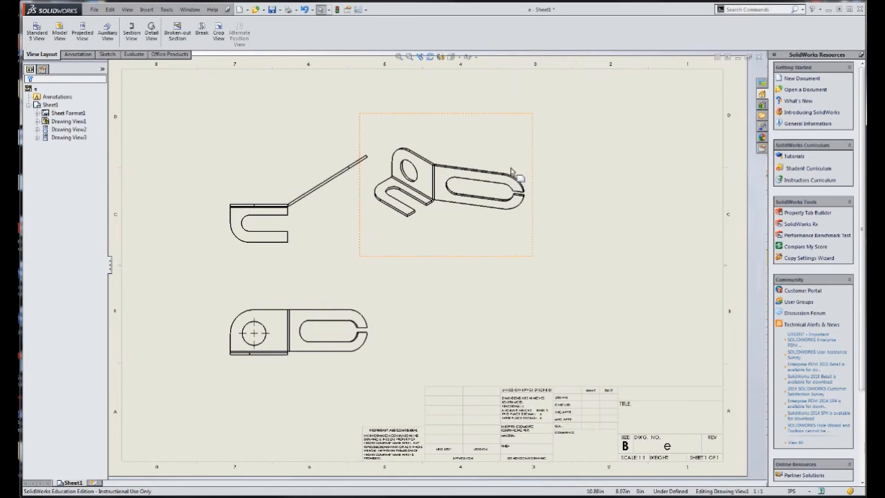
Move the isometric view to the sheet's upper right corner and display it shaded with edges
mouse_move(534, 170)
left_mouse_down()
mouse_move(608, 159)
mouse_move(708, 112)
left_mouse_up()
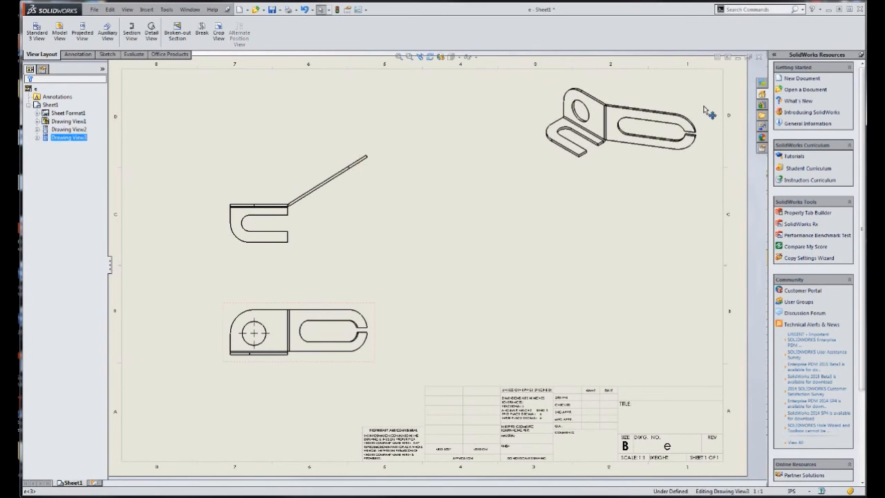
left_click(454, 59)
left_click(452, 71)
left_click(662, 247)
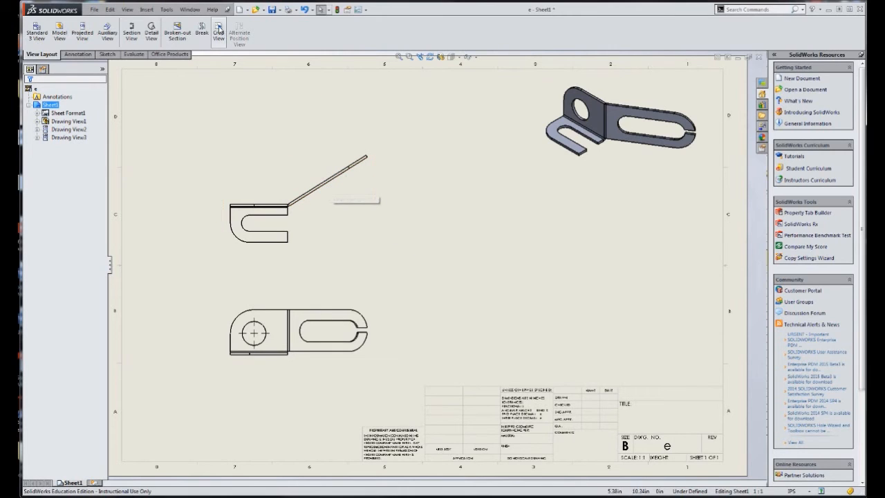
Create an auxiliary view projected from the top view's angled flange edge and place it below that flange
left_click(107, 31)
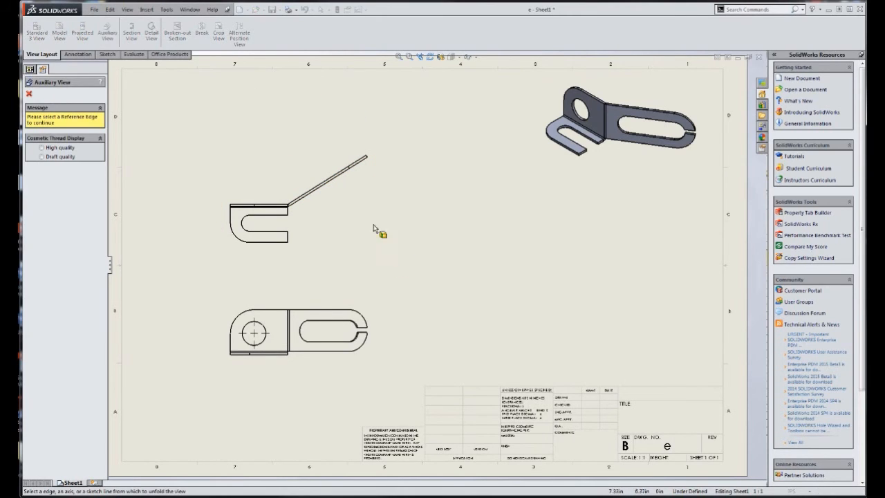
left_click(335, 180)
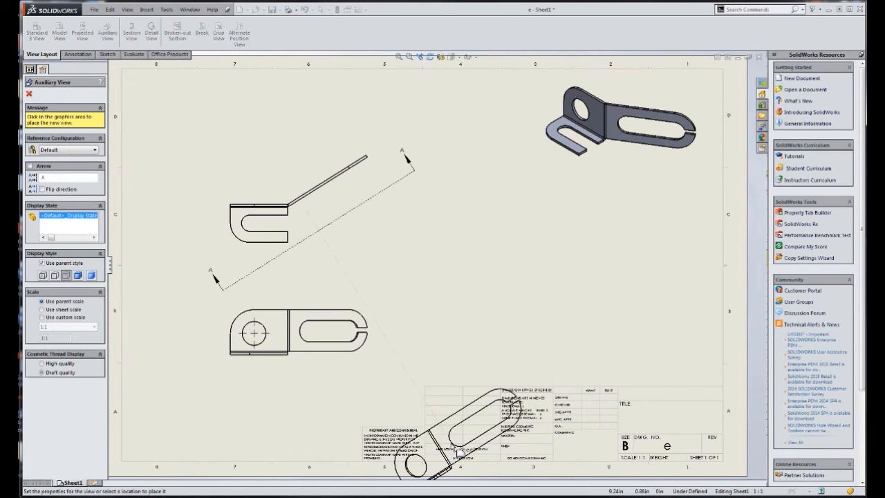
left_click(415, 374)
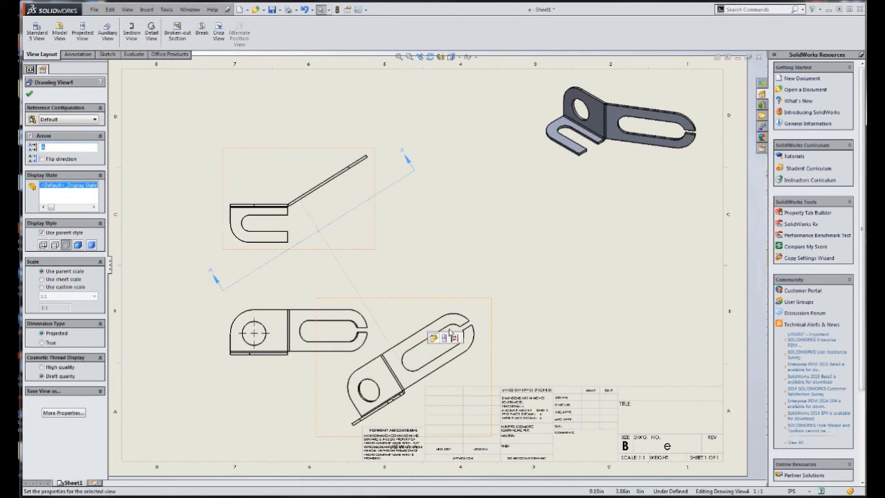
Break the auxiliary view's alignment and move the view to open space beneath the isometric view
right_click(482, 308)
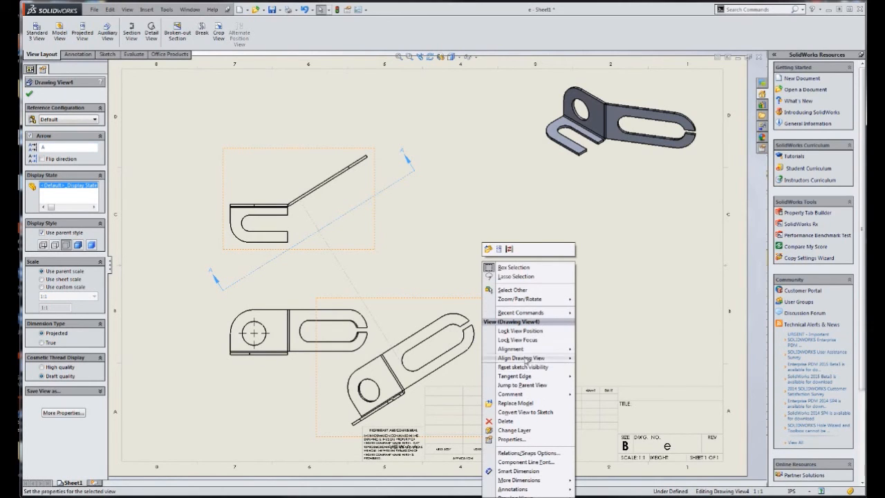
mouse_move(537, 351)
left_click(598, 349)
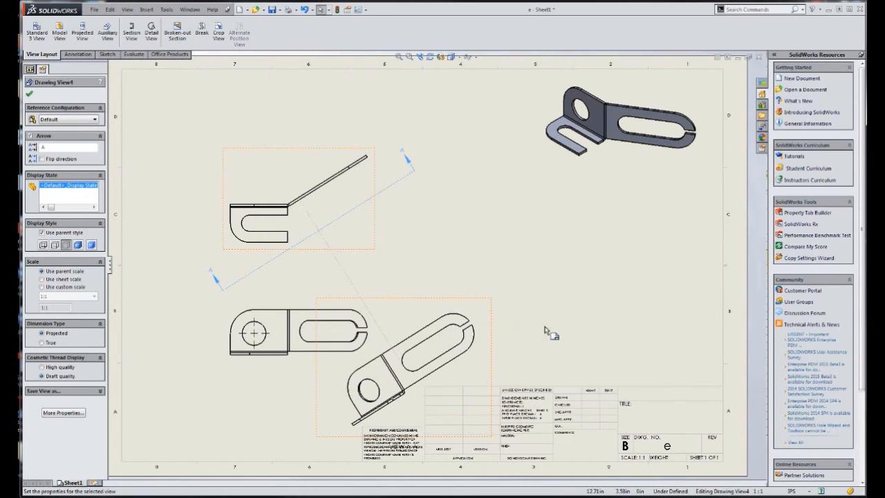
left_click_drag(498, 349, 692, 251)
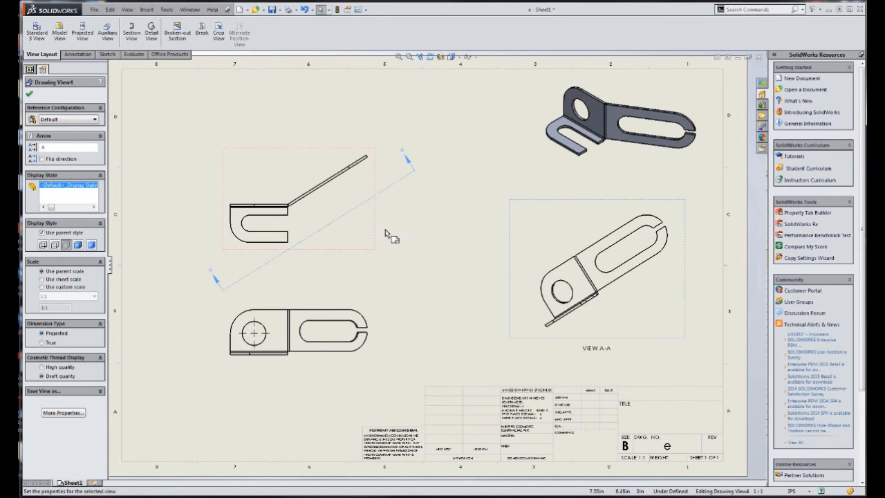
Move the front and top views toward the middle of the sheet and shorten the A-A view arrow line to fit the angled flange
left_click(381, 337)
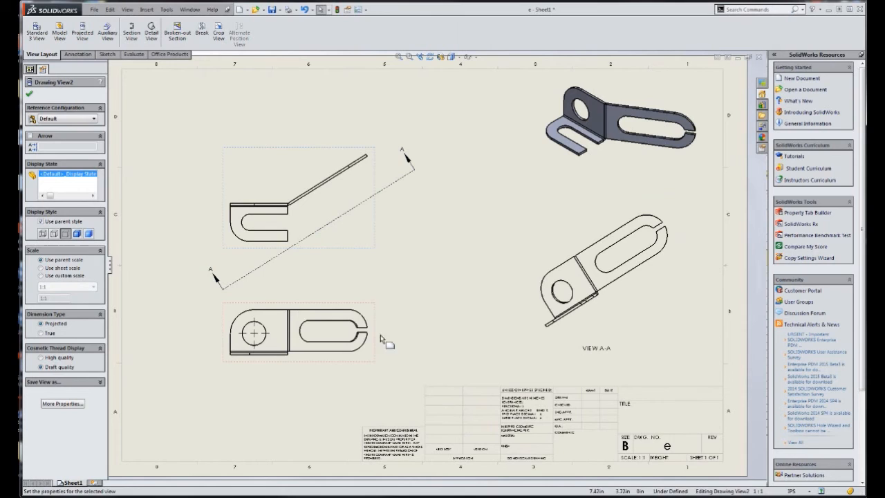
left_click_drag(381, 330, 505, 325)
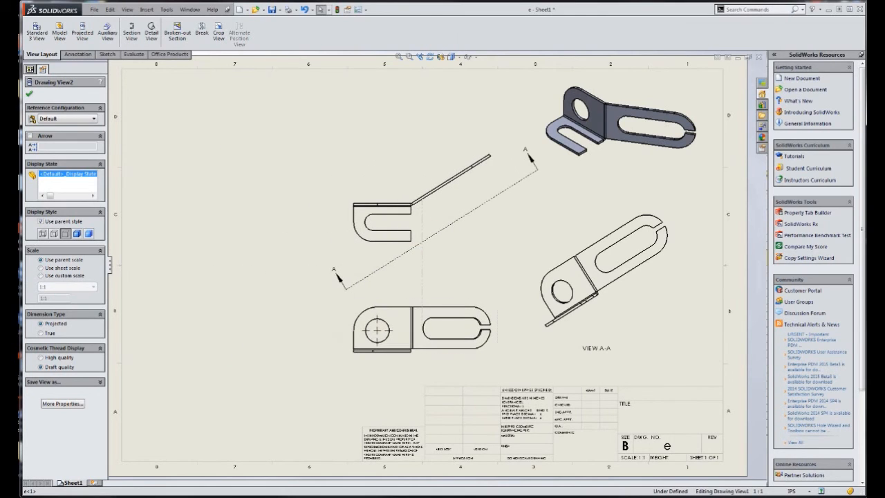
left_click(372, 304)
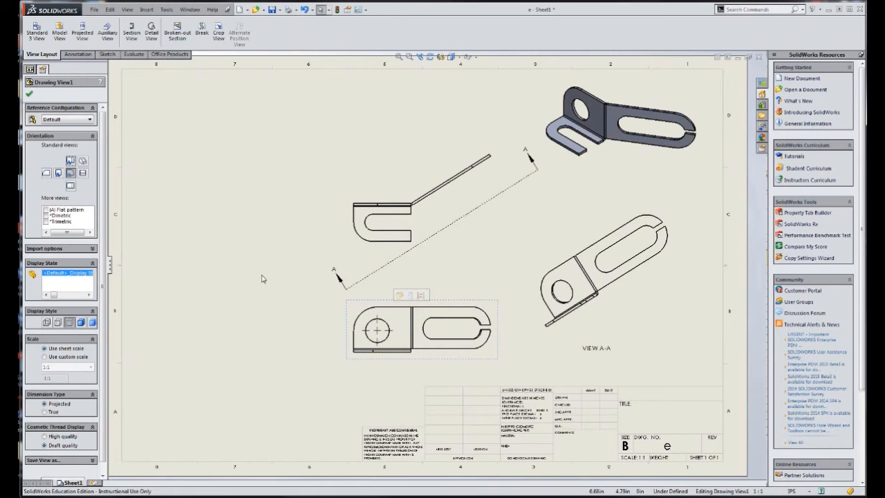
left_click(31, 95)
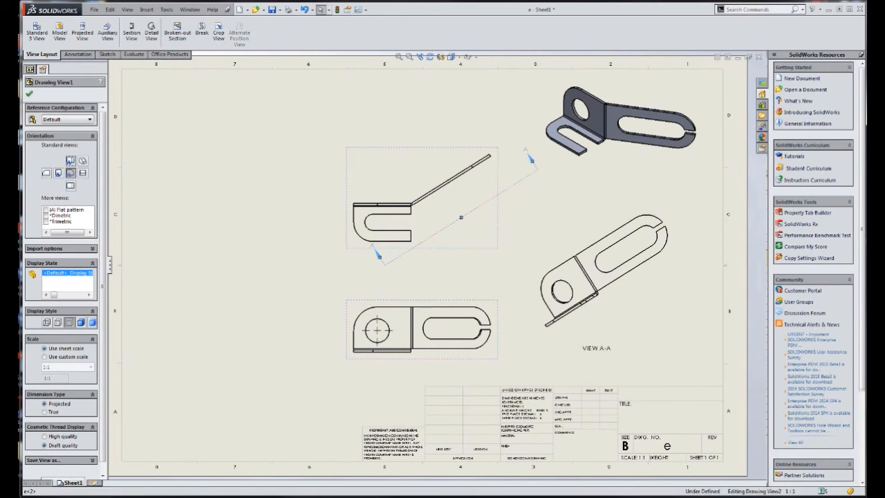
left_click_drag(383, 262, 417, 237)
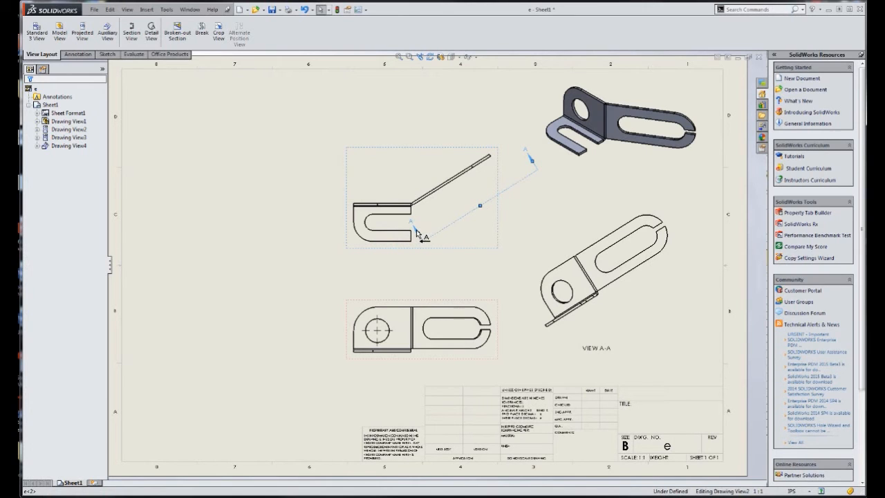
left_click_drag(531, 160, 517, 166)
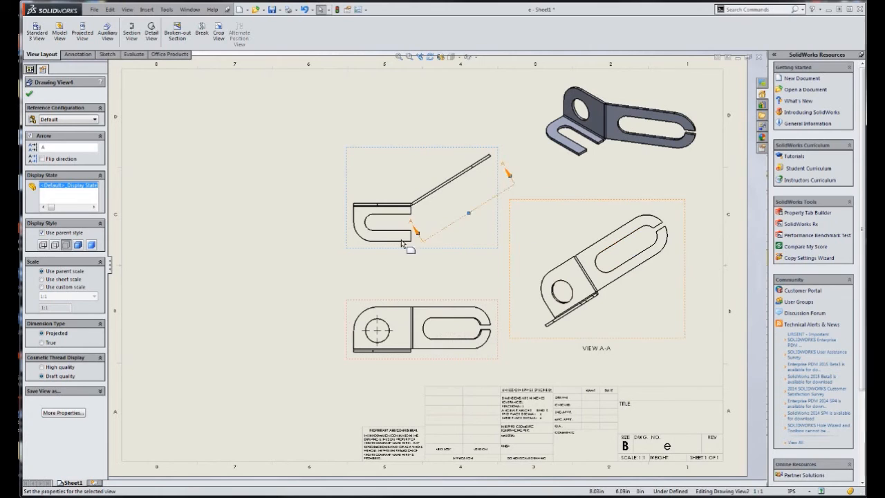
Try to dimension the straight upper edge of the long slot in the front view
left_click(78, 53)
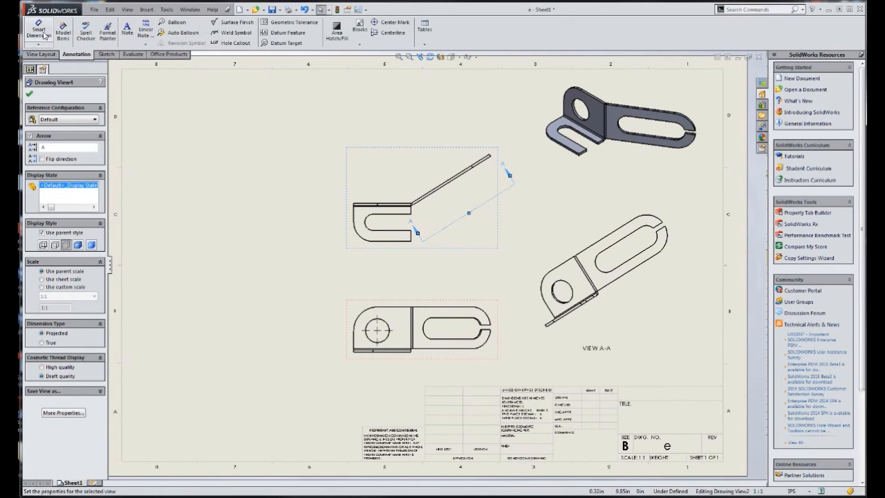
left_click(39, 31)
left_click(456, 320)
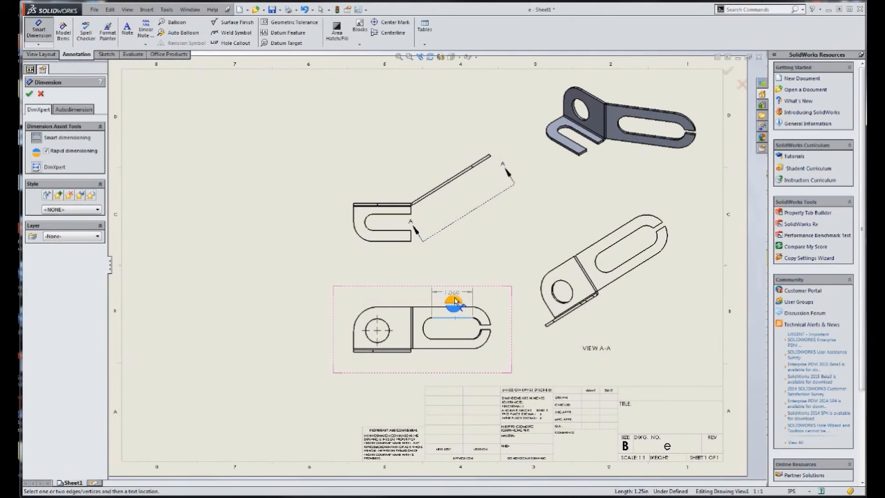
key("Escape")
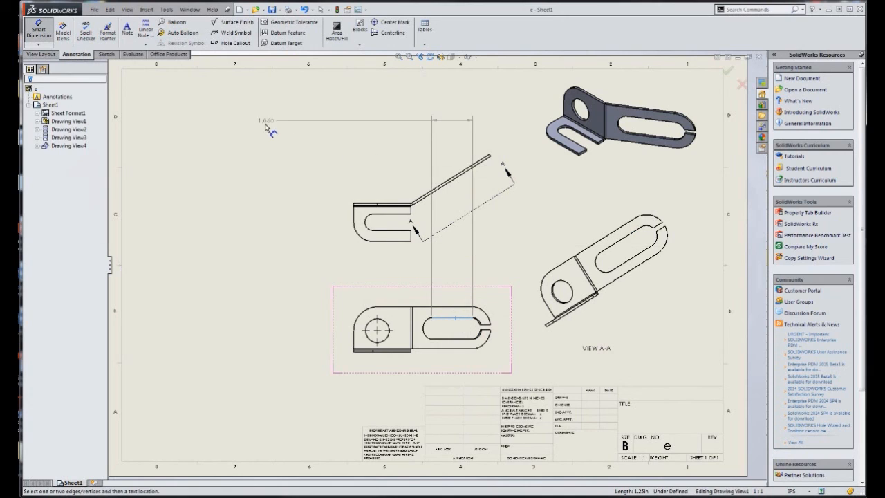
Dimension the long slot's straight edge in auxiliary view A-A, and delete that dimension again
left_click(39, 30)
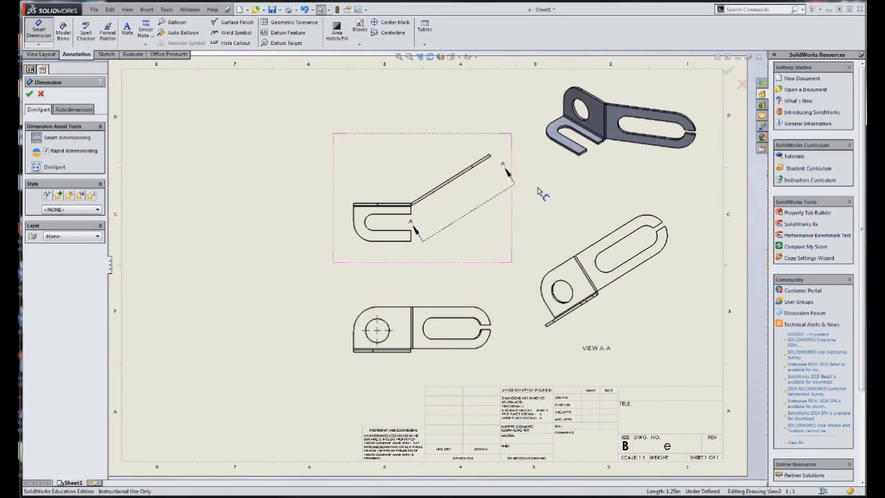
left_click(625, 244)
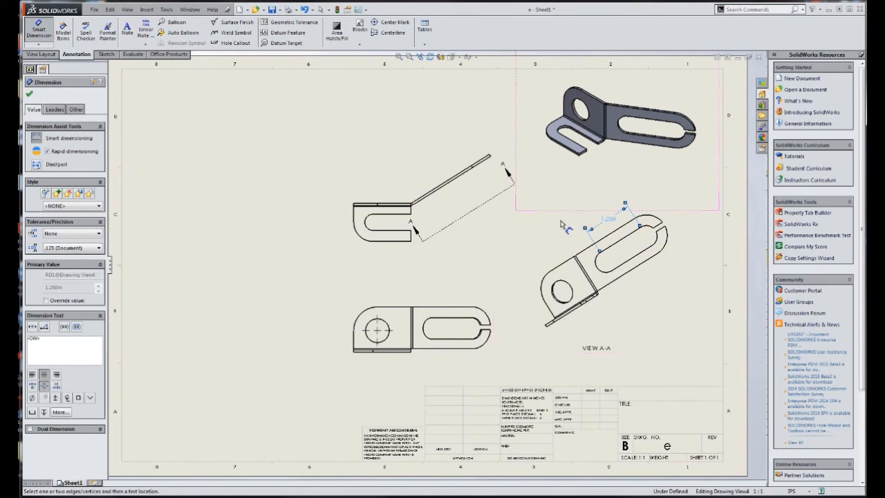
key("Escape")
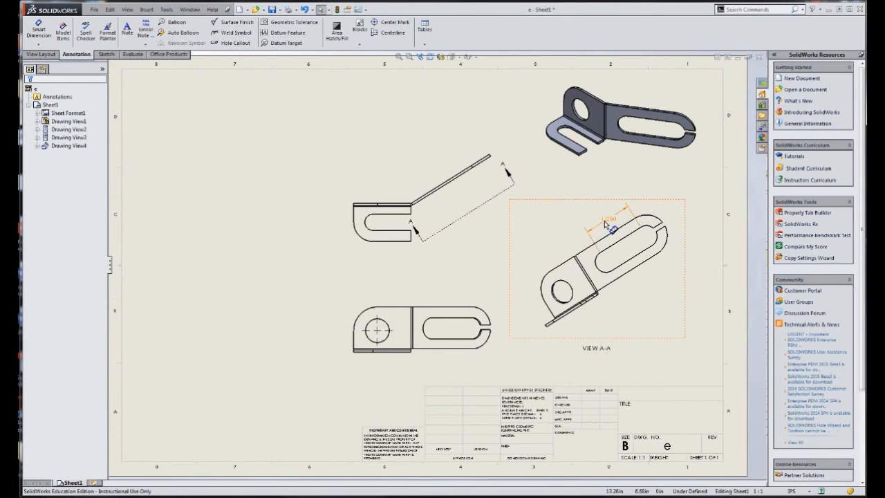
left_click(608, 220)
key("Delete")
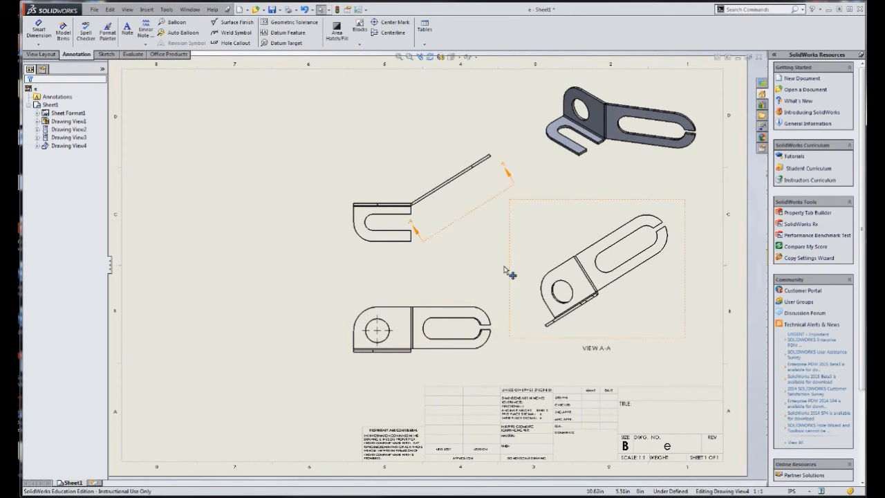
Dimension the front view's height from its upper edge down to the lower bend line, placing the dimension outside the rounded end
scroll(376, 336, "down", 2)
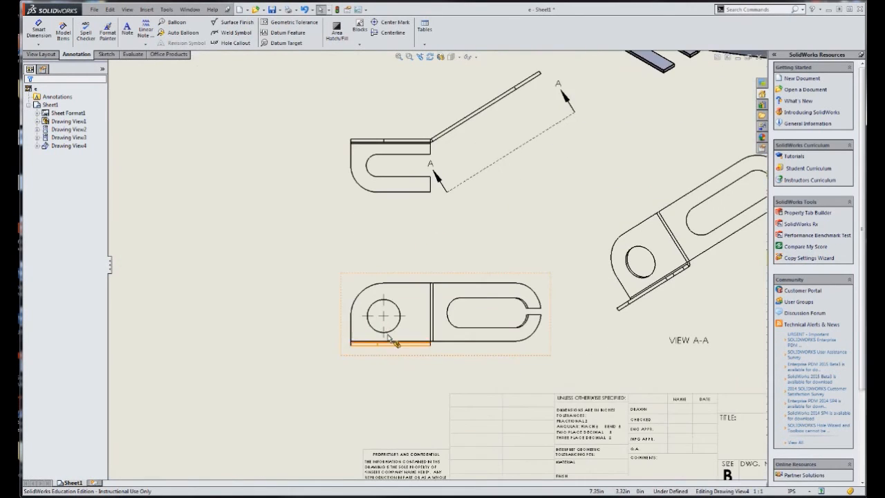
left_click(39, 29)
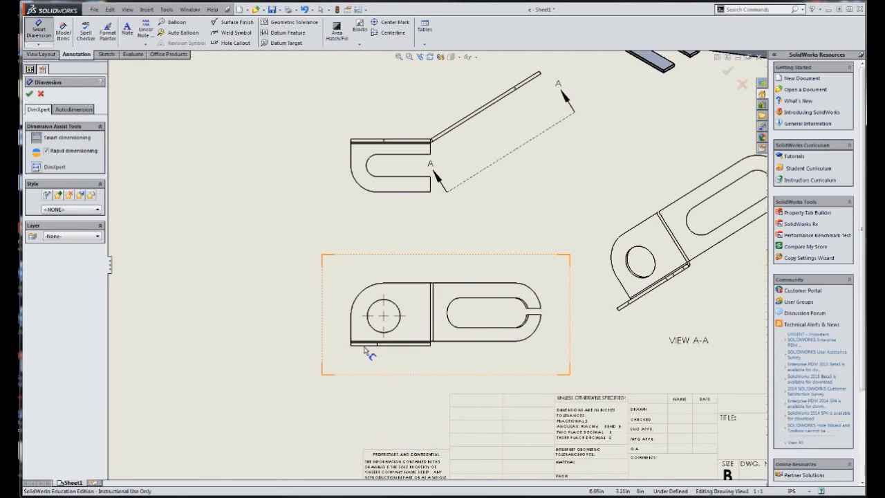
scroll(373, 354, "down", 3)
left_click(453, 314)
left_click(501, 219)
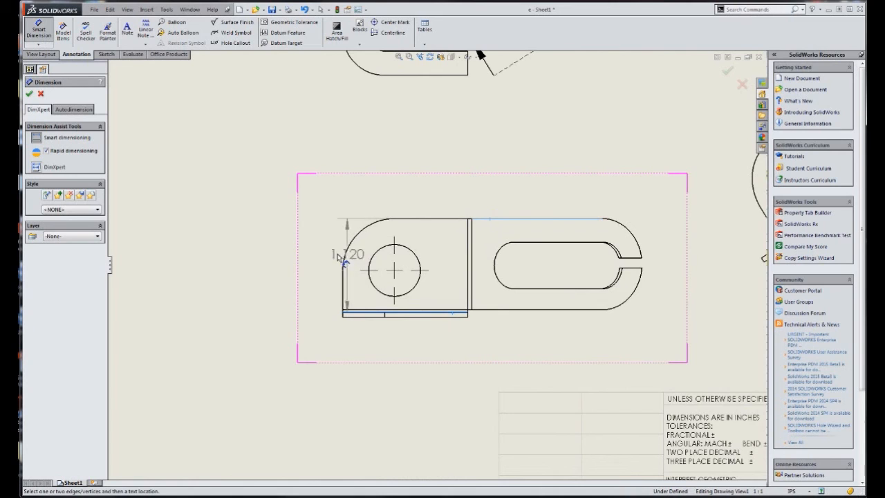
left_click(294, 264)
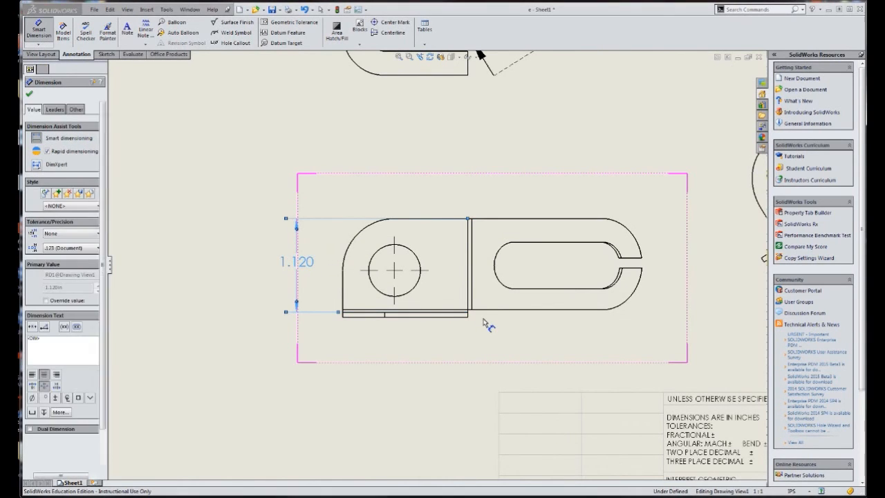
key("Escape")
Examine the corner in the top view where the angled flange bends away from the base, and compare it with the front view
scroll(523, 325, "up", 5)
scroll(457, 188, "down", 5)
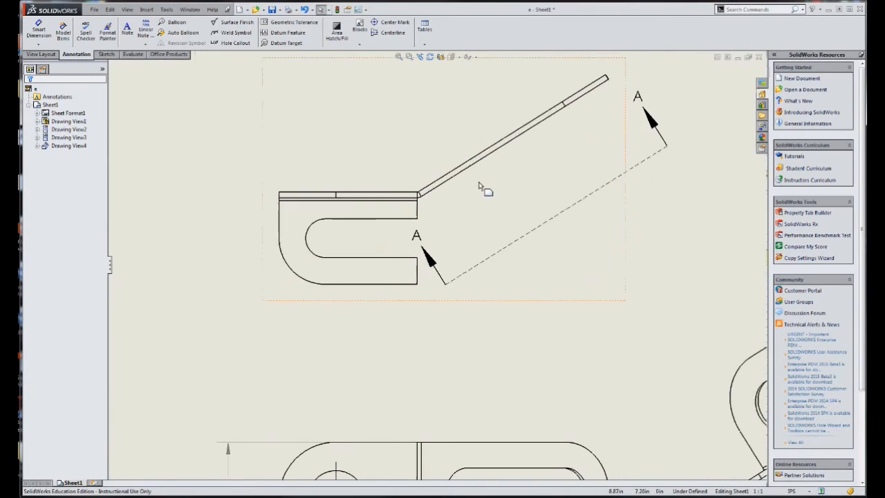
scroll(419, 307, "up", 2)
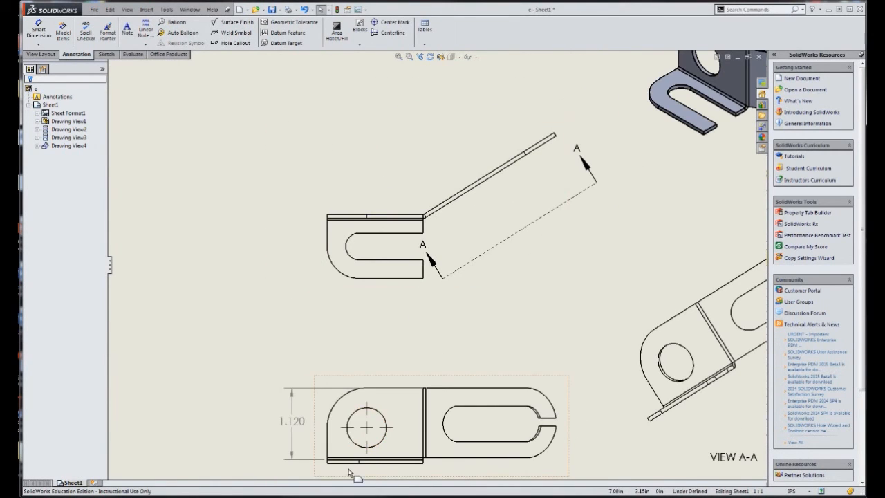
scroll(353, 474, "down", 2)
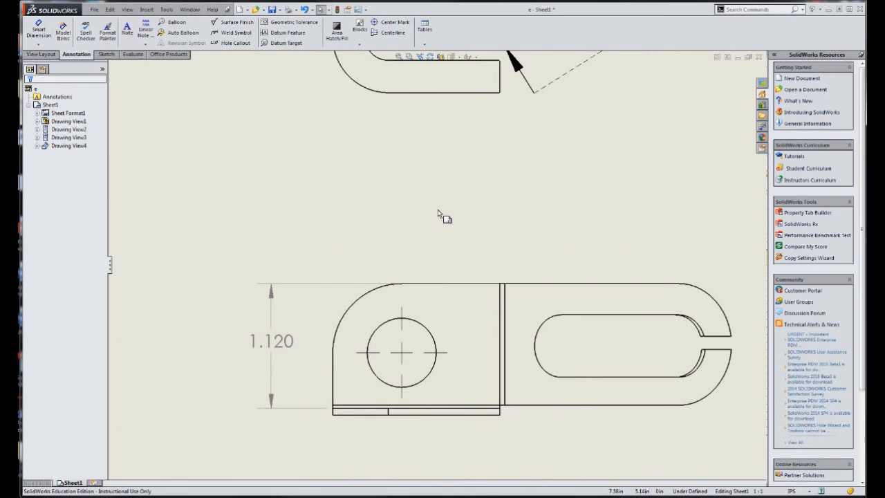
scroll(437, 214, "up", 3)
scroll(417, 145, "down", 3)
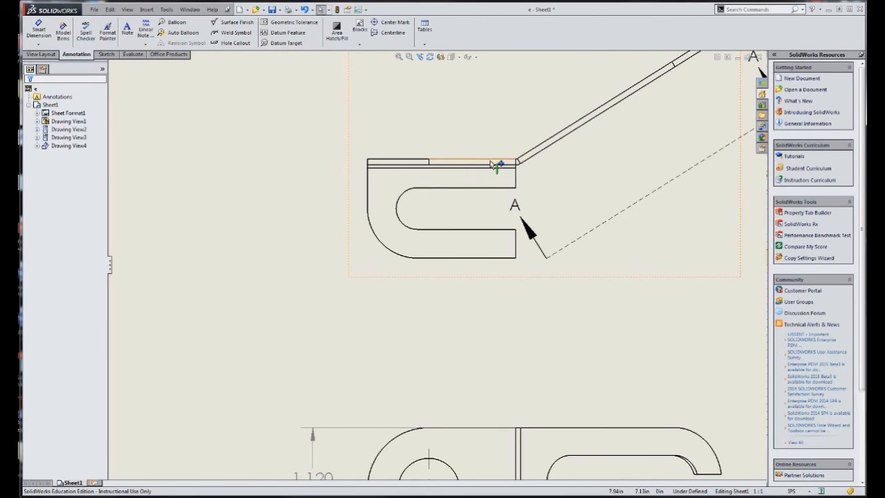
scroll(515, 166, "down", 4)
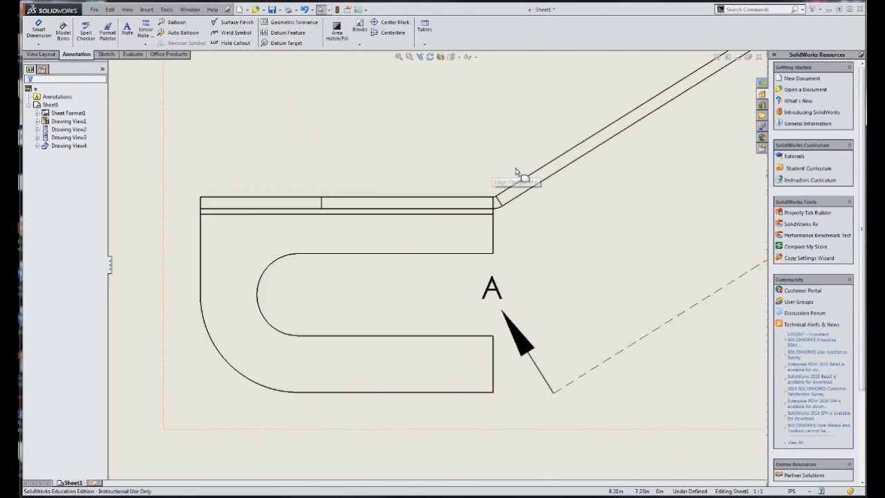
scroll(493, 212, "down", 2)
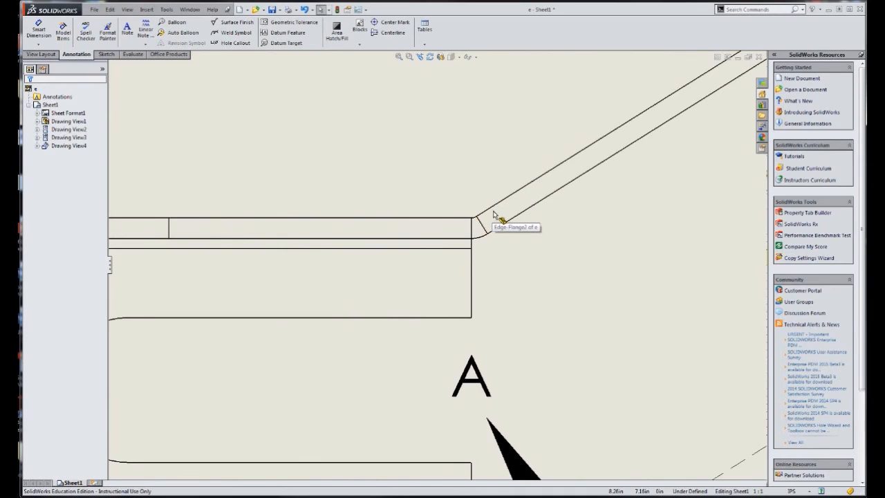
scroll(493, 214, "down", 1)
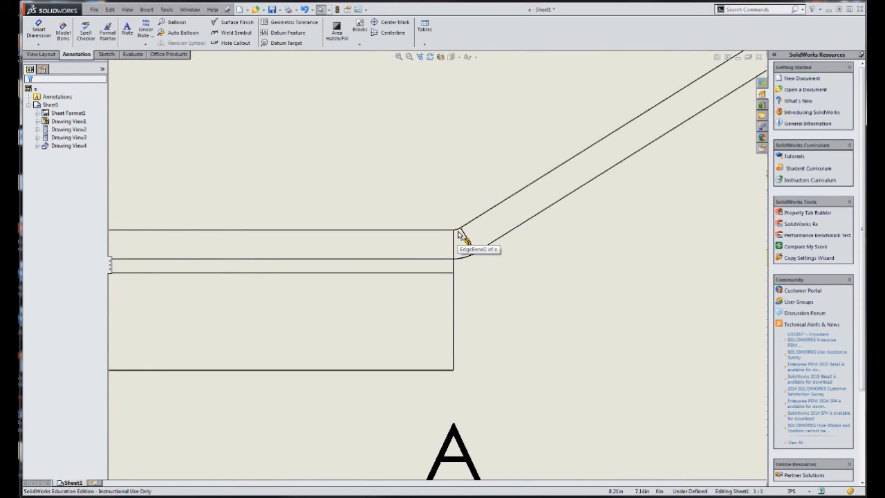
scroll(416, 214, "up", 4)
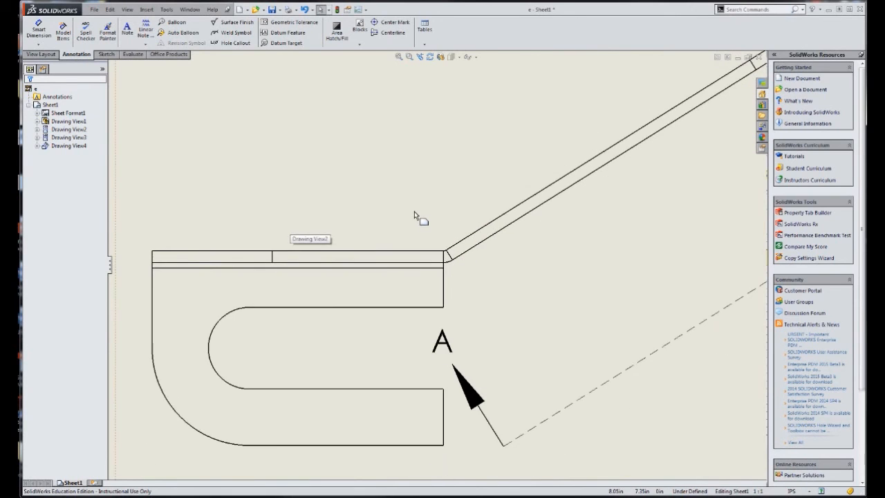
scroll(414, 211, "up", 3)
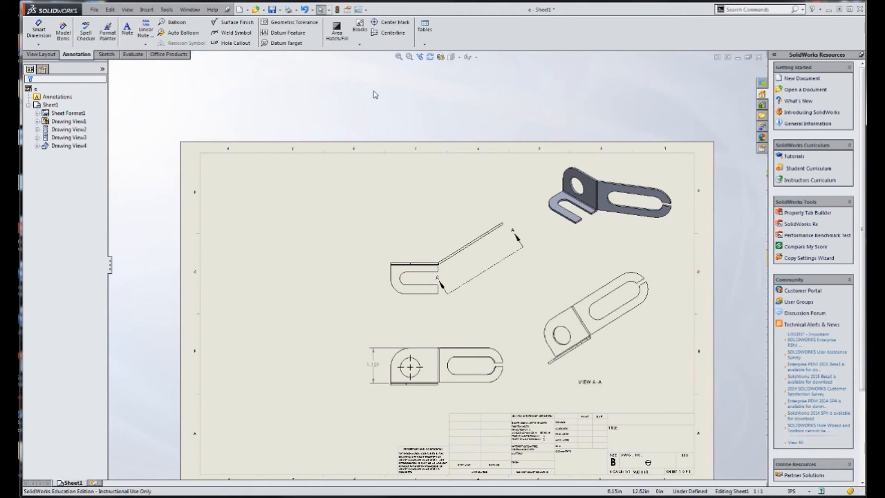
Save the drawing as e on the Desktop
left_click(273, 11)
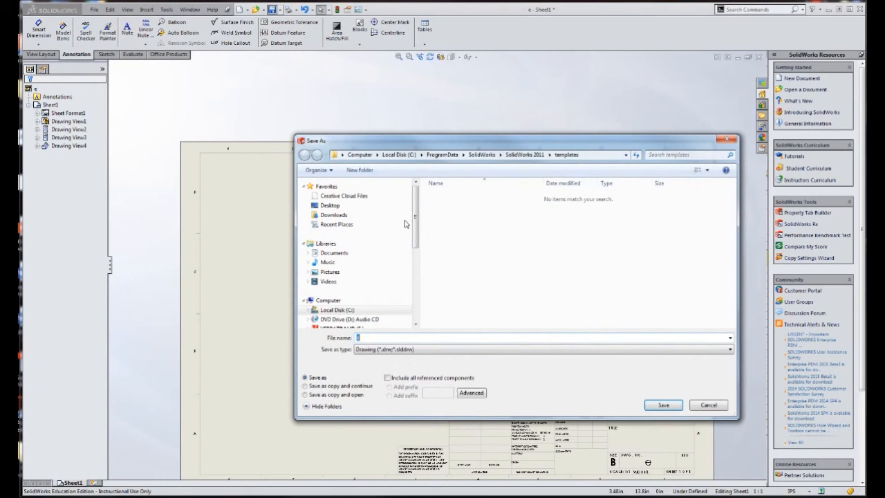
left_click(330, 205)
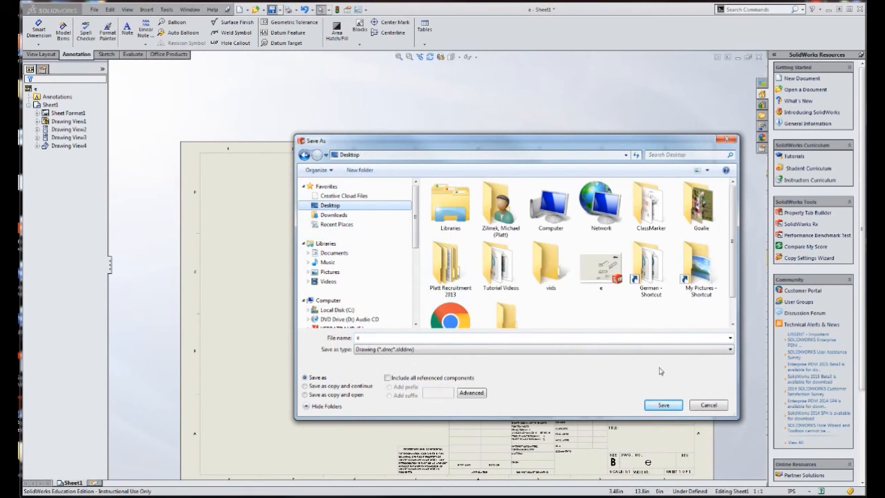
left_click(681, 406)
left_click(465, 259)
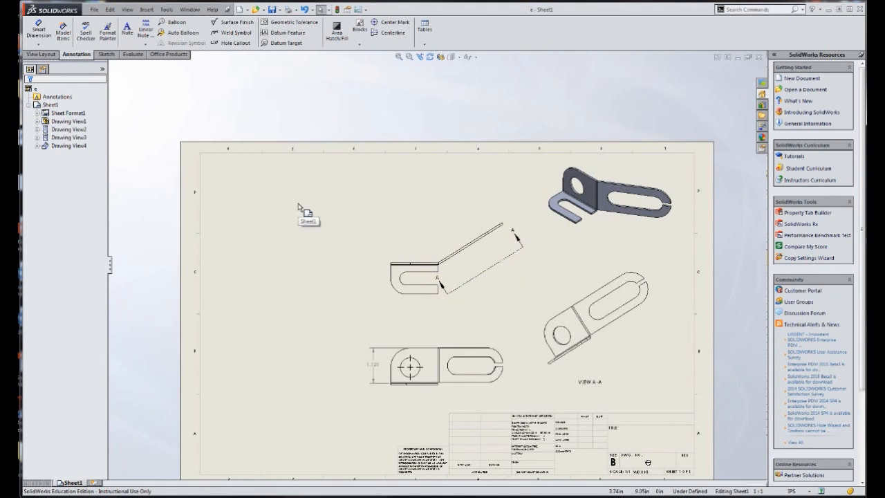
Insert a flat pattern model view of part e in the open area beside the front and top views, and rebuild the drawing
left_click(147, 9)
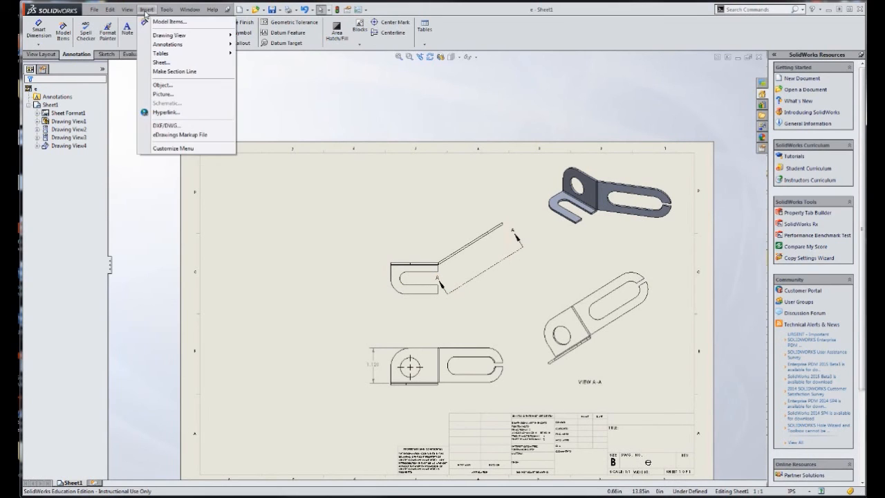
mouse_move(166, 37)
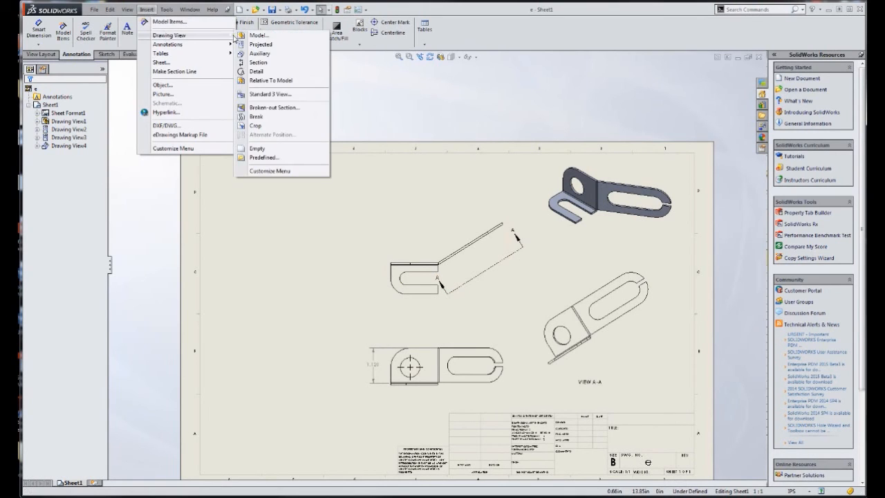
left_click(257, 35)
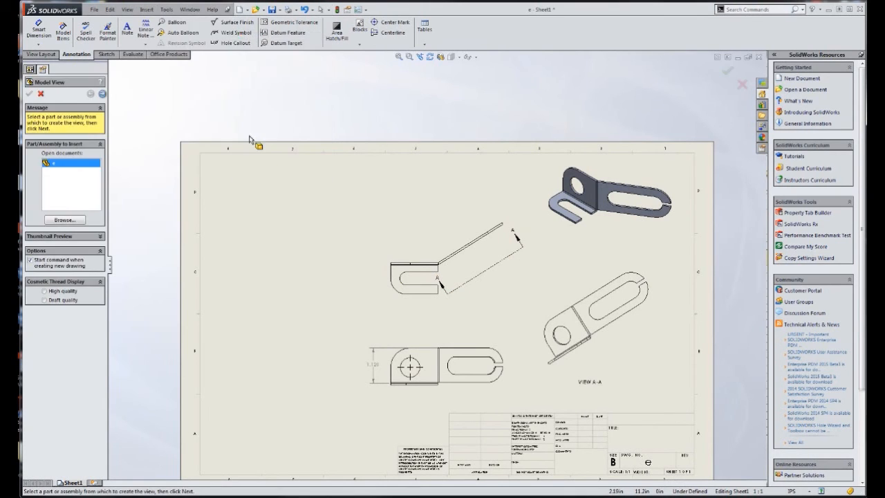
double_click(68, 167)
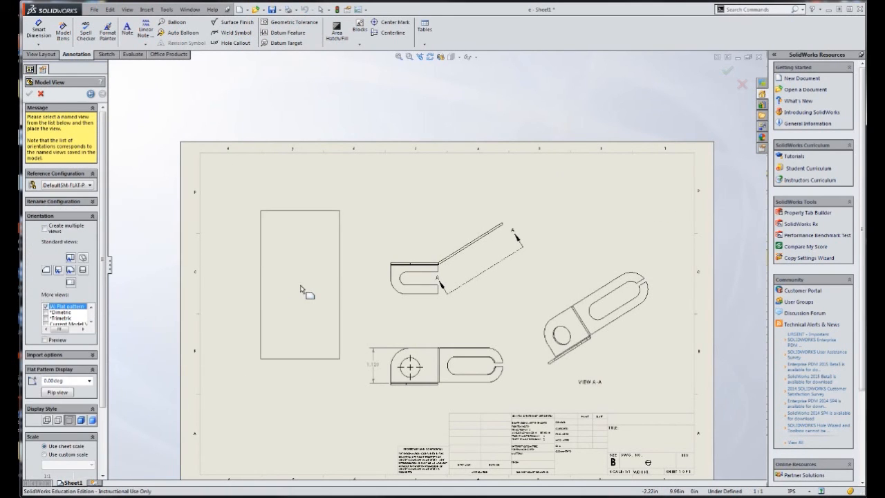
left_click(284, 319)
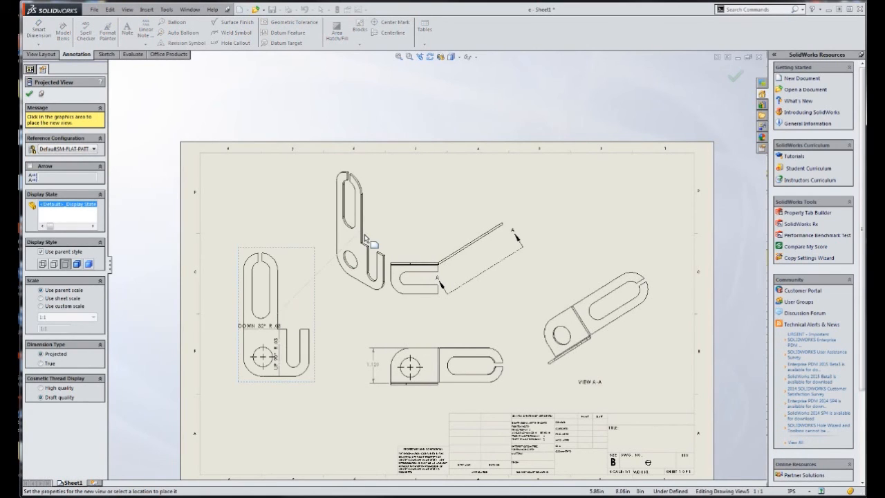
key("Escape")
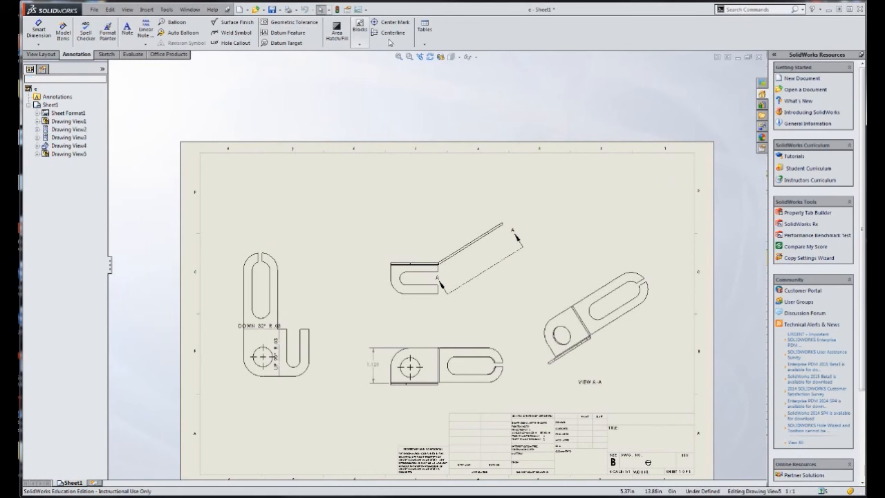
left_click(337, 9)
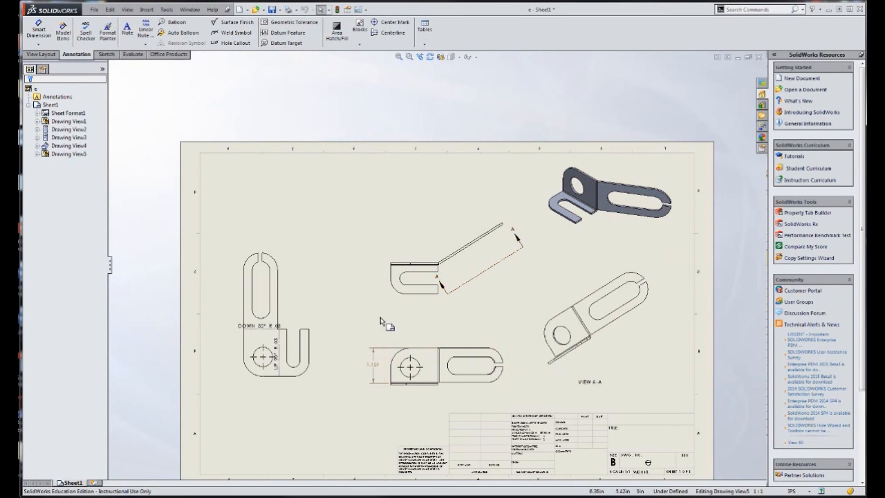
Project an edge view from the flat pattern view and place it directly beneath that view
scroll(293, 375, "down", 2)
scroll(293, 375, "up", 3)
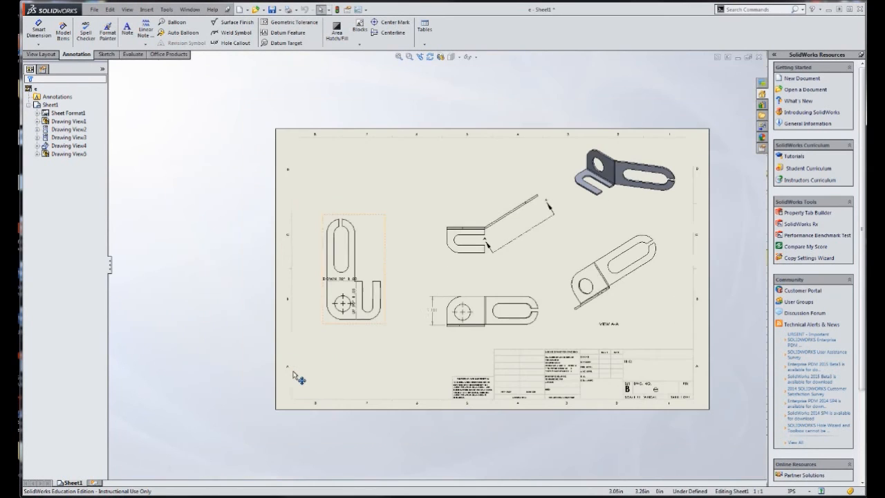
scroll(342, 308, "down", 3)
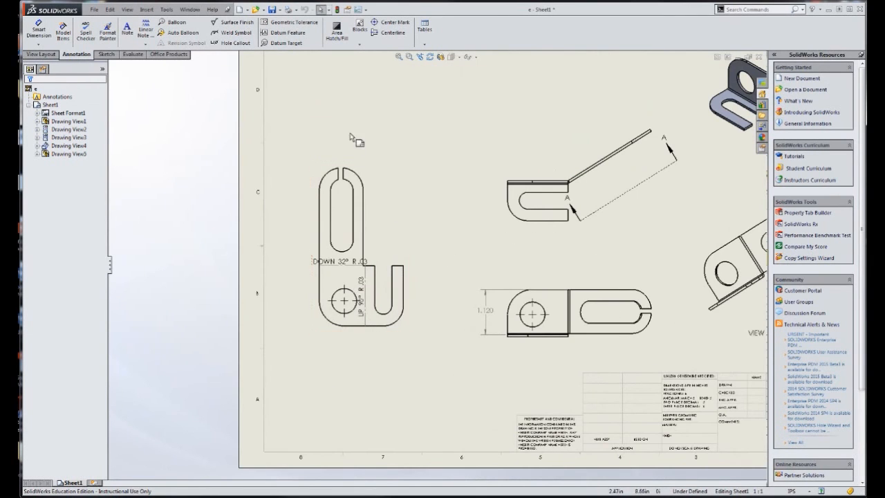
left_click(385, 219)
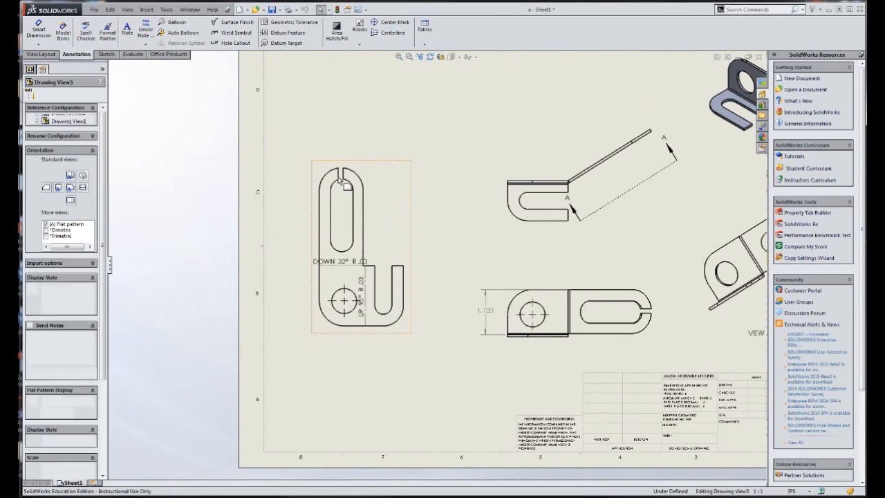
left_click(41, 54)
left_click(82, 31)
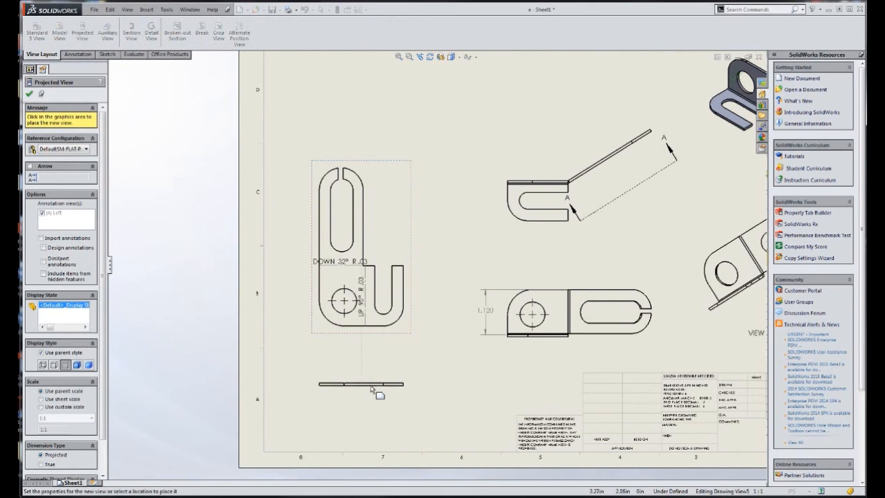
left_click(377, 383)
Dimension the sheet thickness at the end of the projected edge view beneath the flat pattern
scroll(414, 391, "down", 2)
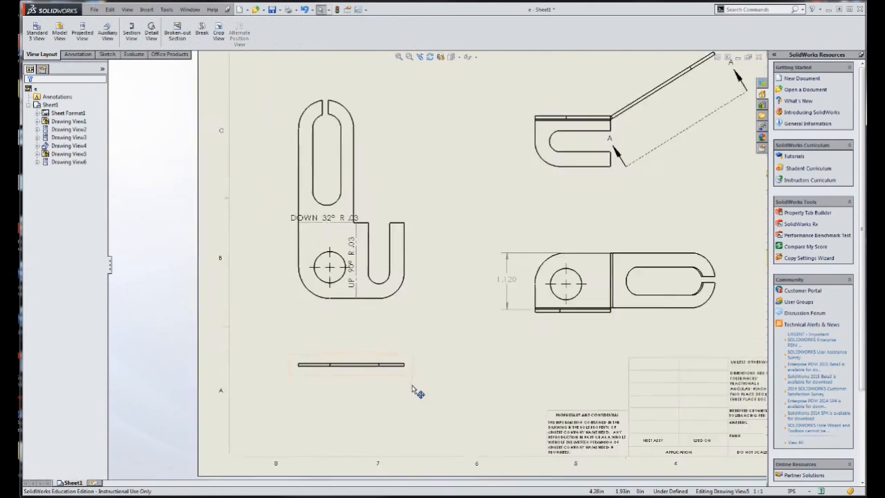
scroll(413, 391, "down", 1)
left_click(78, 54)
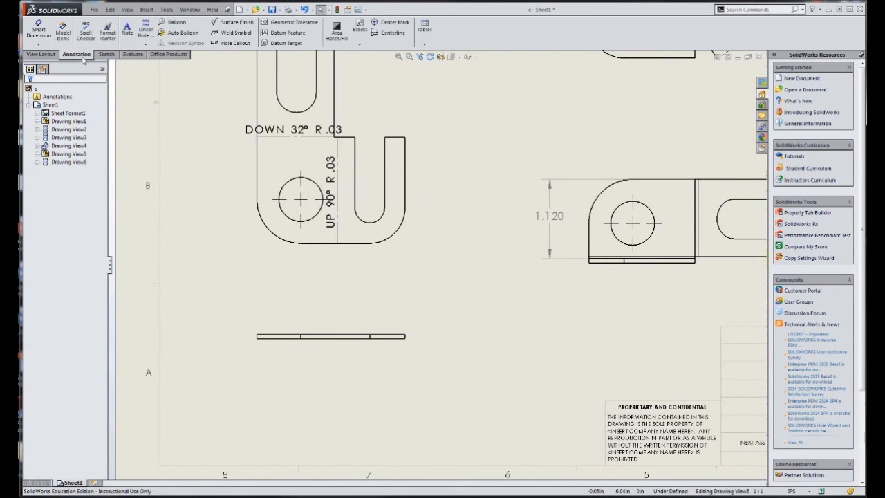
left_click(39, 29)
scroll(446, 331, "down", 2)
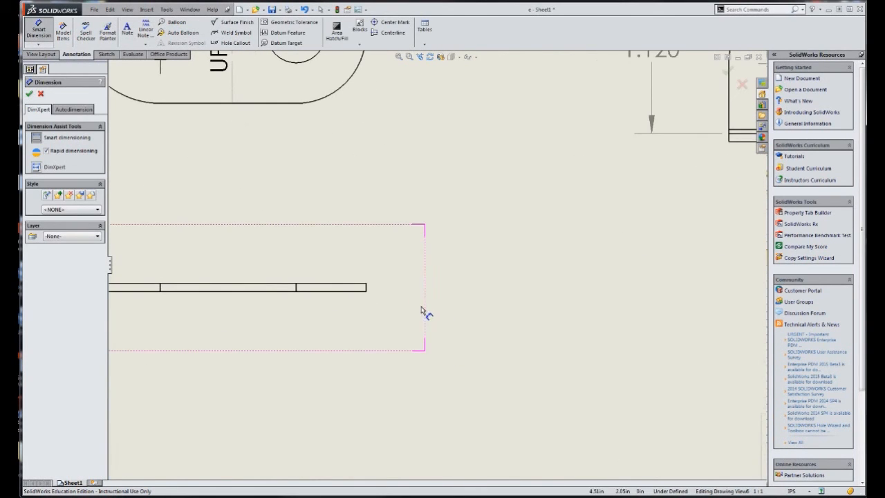
left_click(367, 288)
left_click(422, 243)
key("Escape")
Dimension the flat pattern's overall height from its bottom edge to the rounded top, placing the dimension left of the outline
scroll(478, 281, "up", 6)
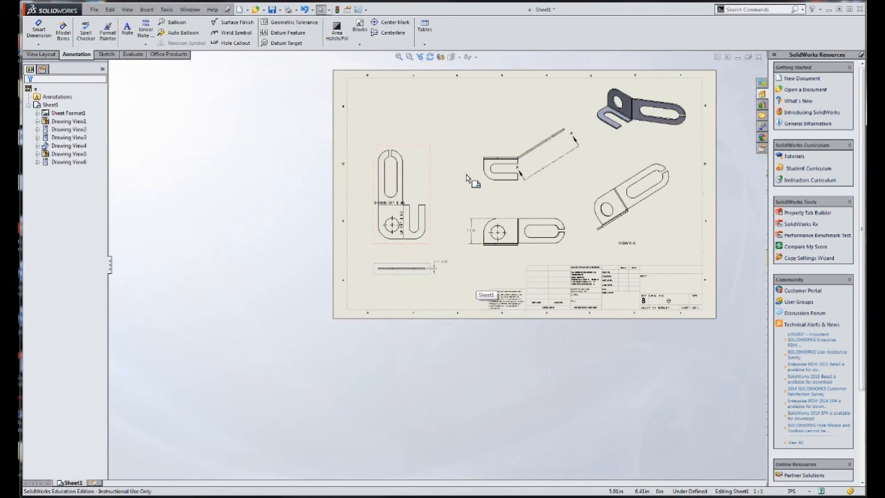
scroll(464, 213, "down", 5)
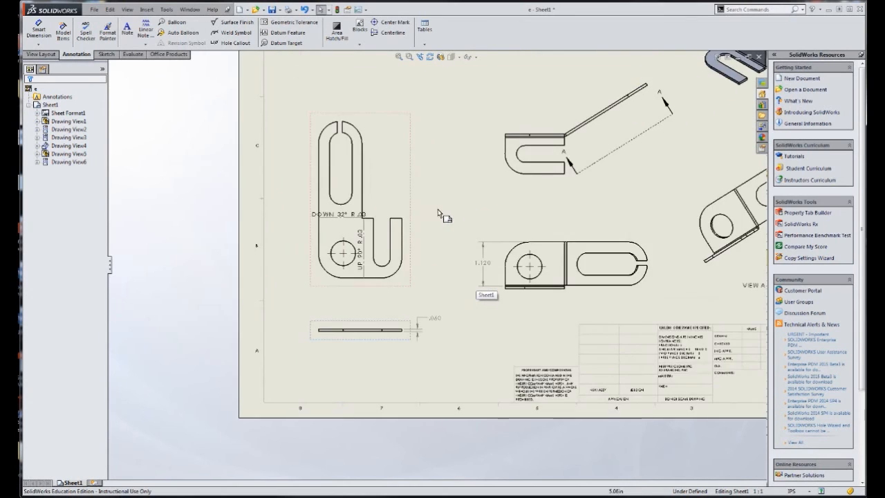
left_click(39, 27)
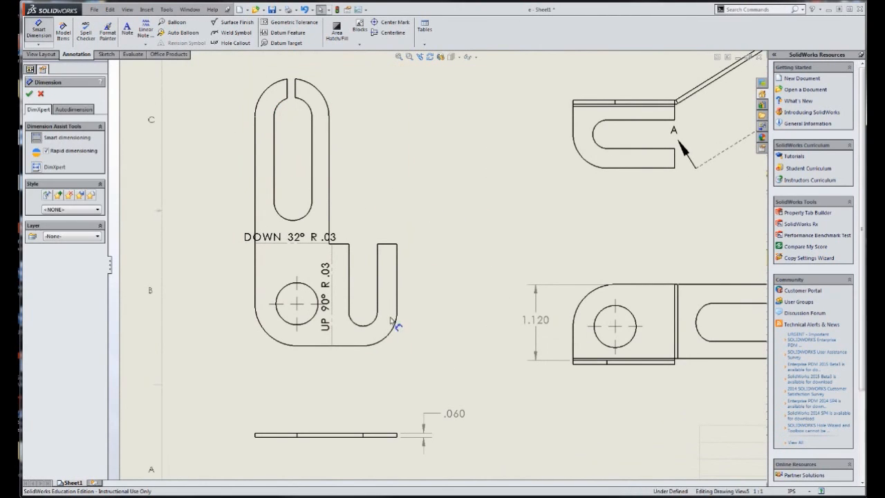
left_click(358, 344)
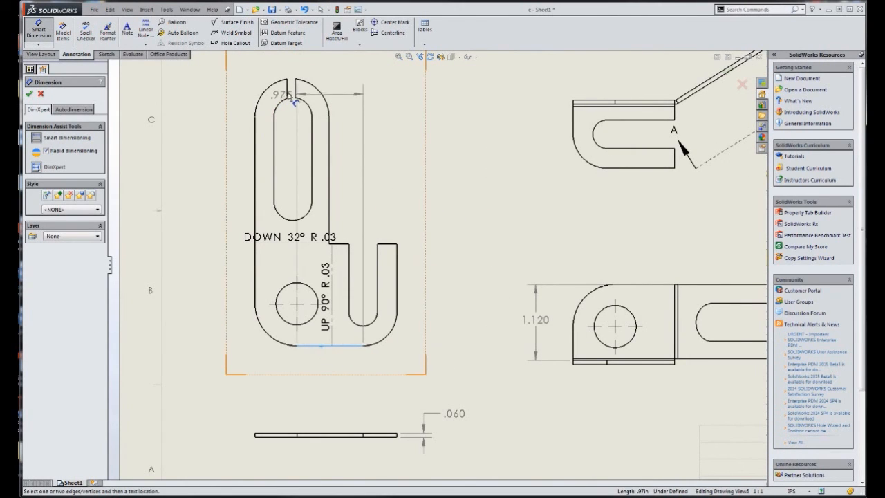
left_click(295, 80)
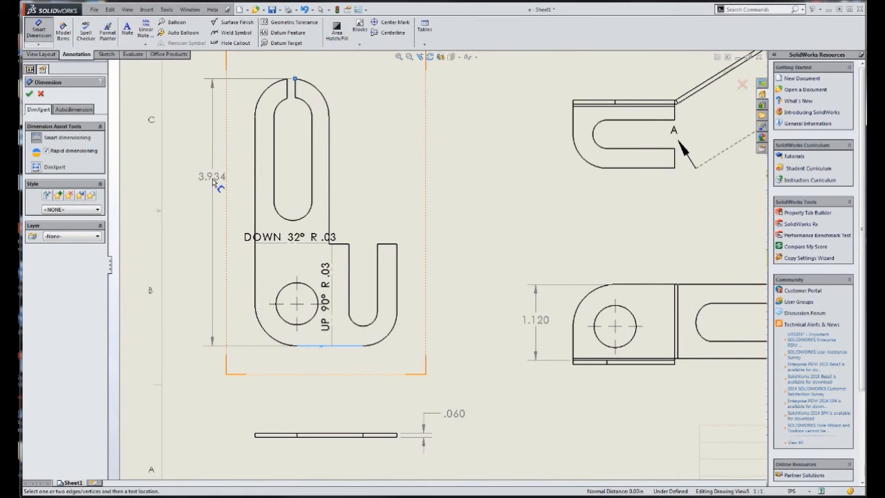
left_click(214, 185)
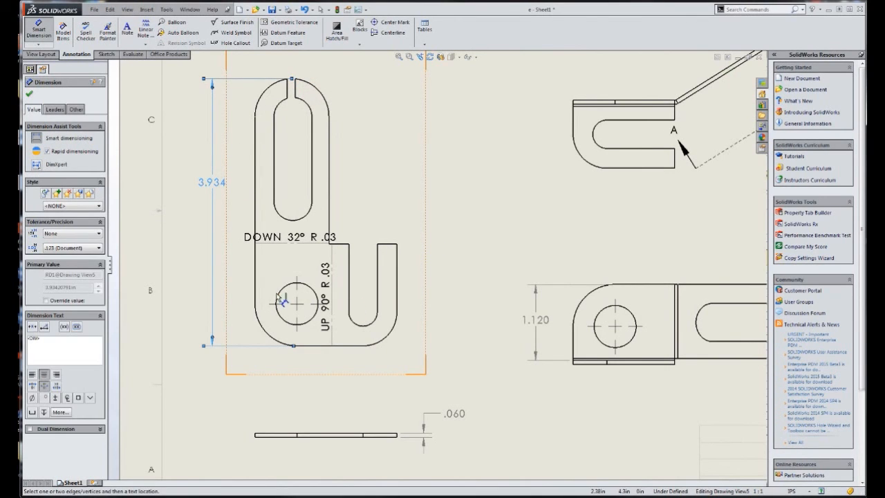
Dimension the flat pattern's overall width between its outermost vertical edges, placing the dimension beneath the outline
left_click(256, 285)
left_click(396, 290)
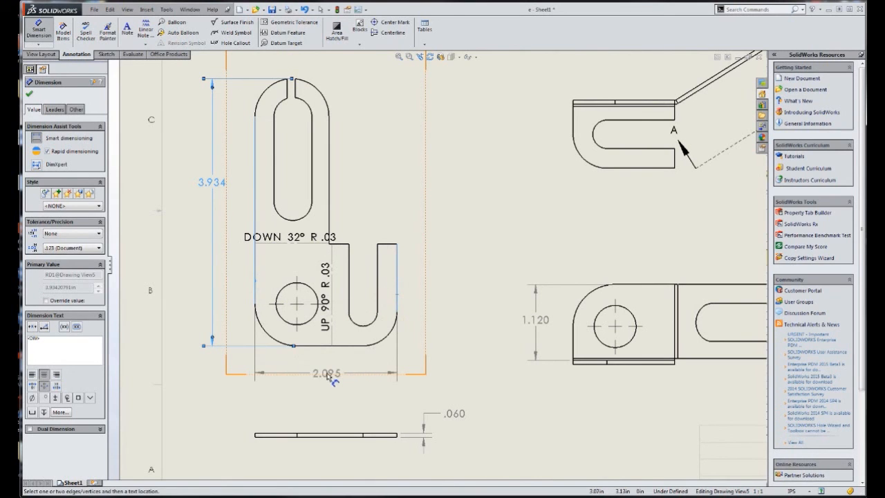
left_click(331, 374)
key("Escape")
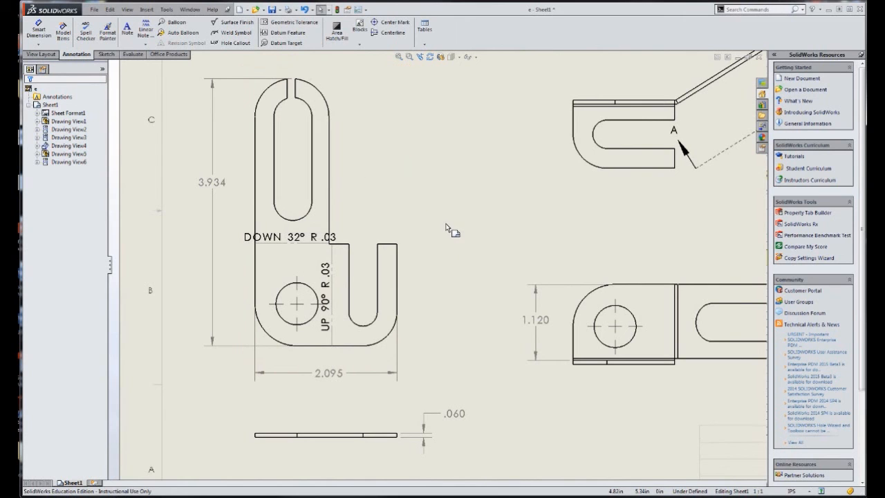
Move the overall width dimension farther below the flat pattern, leaving room for another dimension above it
scroll(446, 259, "up", 3)
scroll(511, 294, "up", 3)
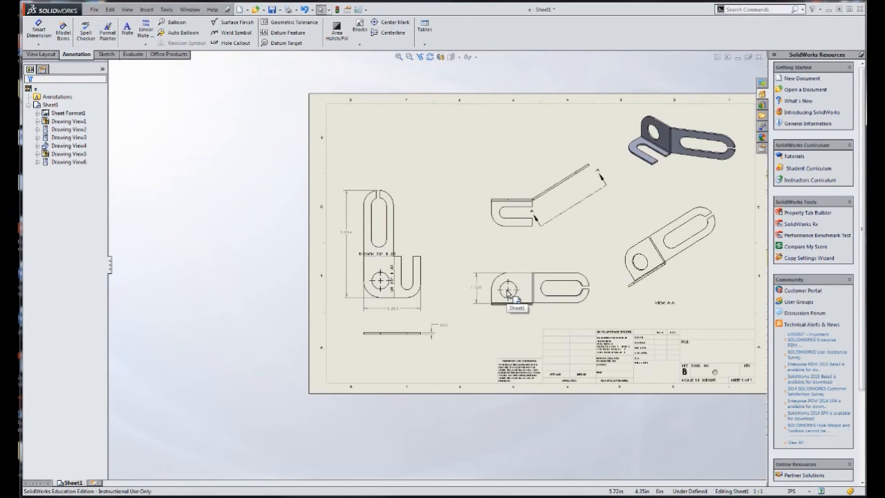
scroll(511, 295, "down", 2)
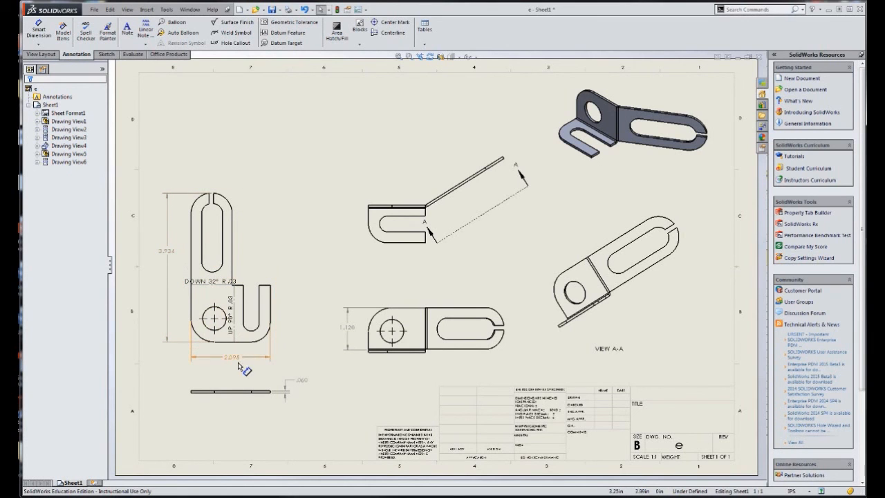
scroll(283, 335, "up", 3)
scroll(286, 336, "down", 4)
scroll(297, 298, "up", 4)
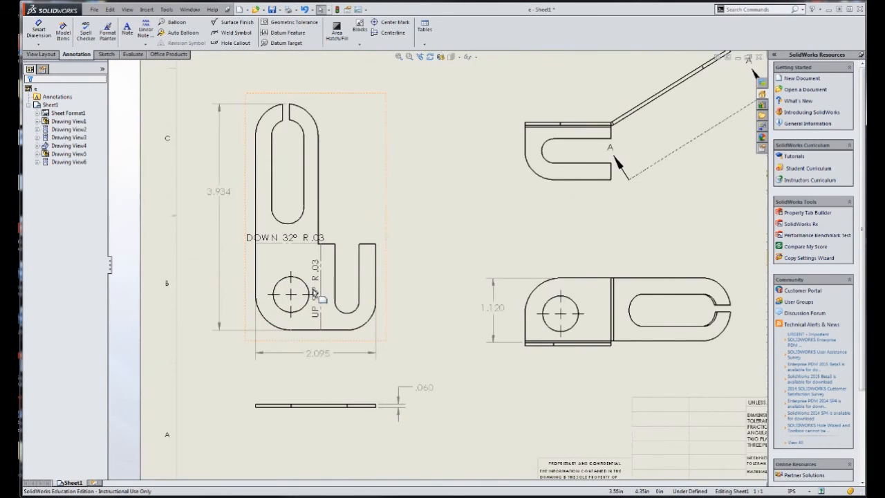
scroll(356, 335, "up", 1)
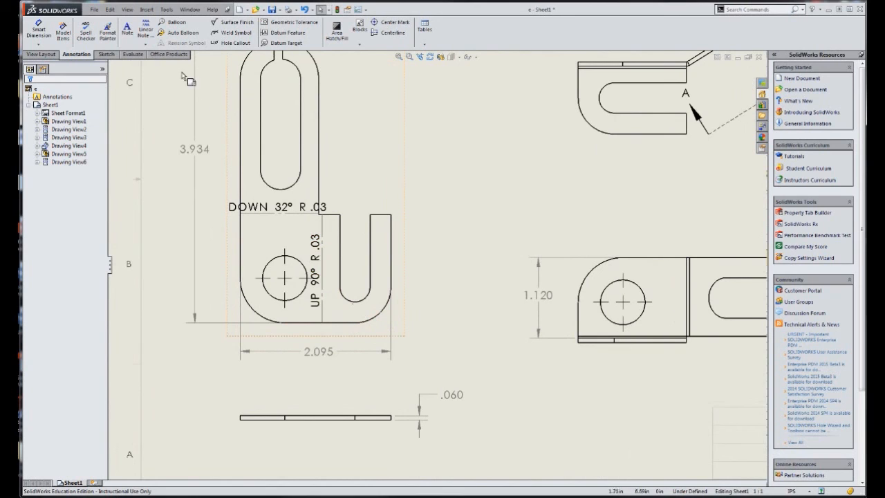
left_click_drag(328, 352, 330, 367)
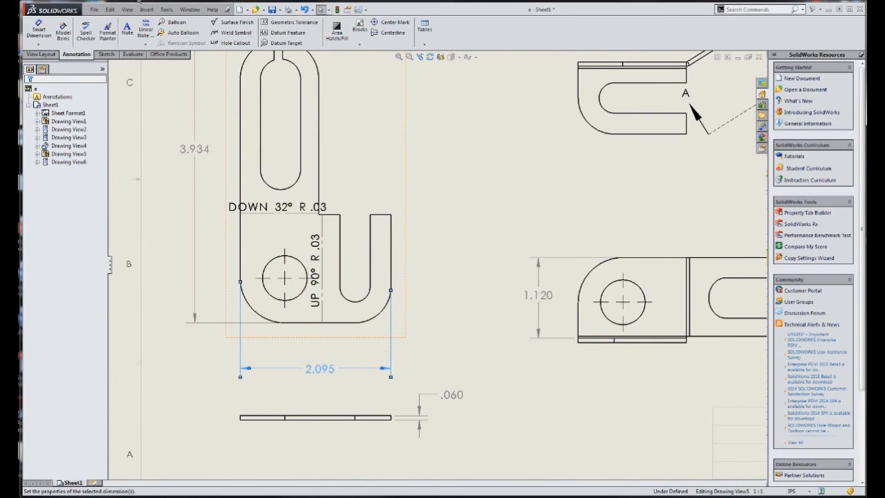
Dimension from the flat pattern's left edge to the vertical 90° bend line, placing it above the overall width dimension
left_click(241, 252)
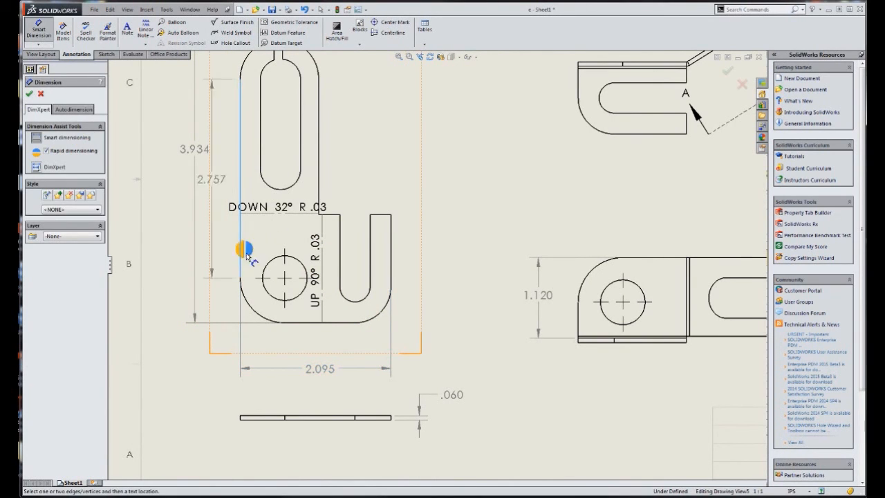
scroll(329, 317, "down", 2)
left_click(340, 313)
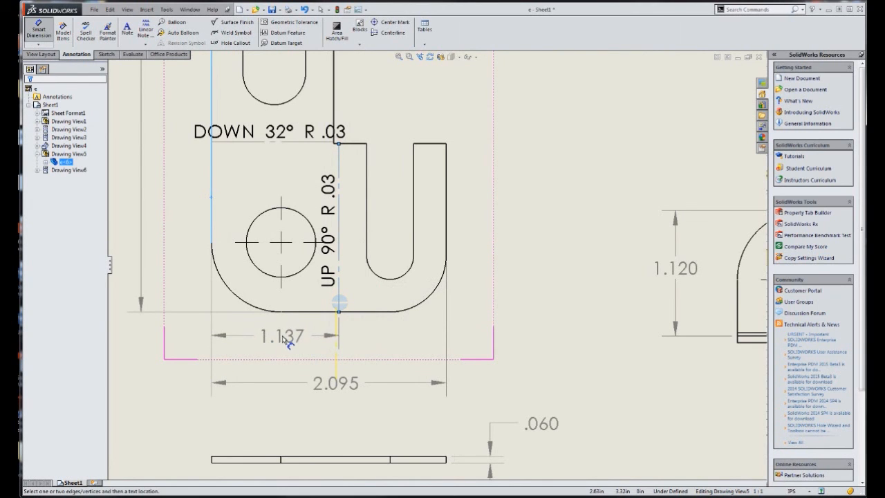
left_click(290, 338)
Dimension from the flat pattern's bottom edge to the horizontal 32° bend line, placing it inside the overall height dimension
scroll(307, 291, "up", 5)
scroll(346, 242, "down", 3)
scroll(349, 218, "down", 2)
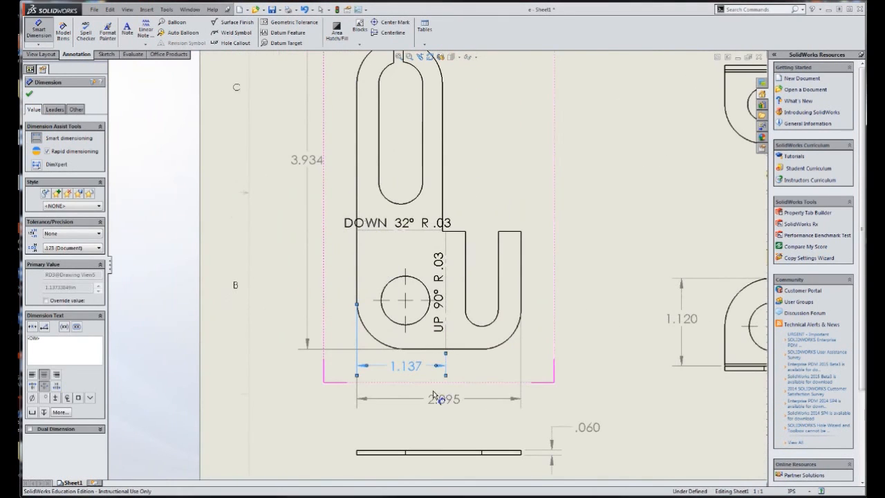
left_click(425, 349)
left_click(388, 232)
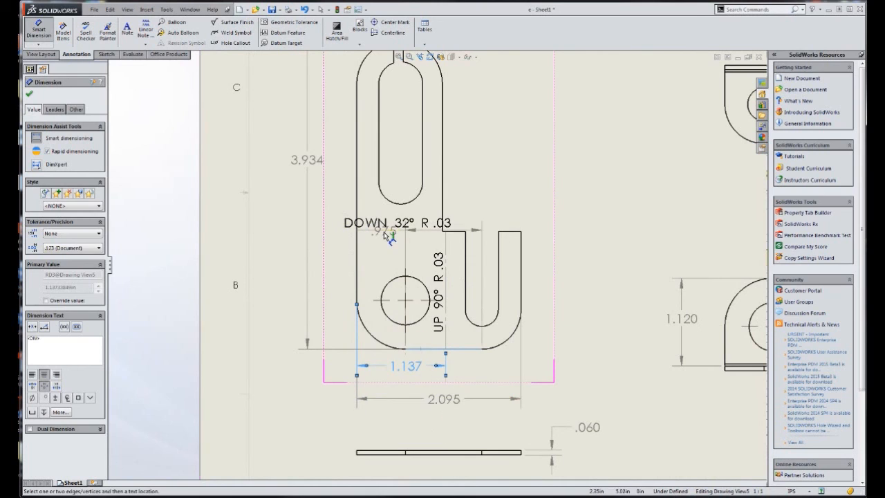
left_click(333, 273)
key("Escape")
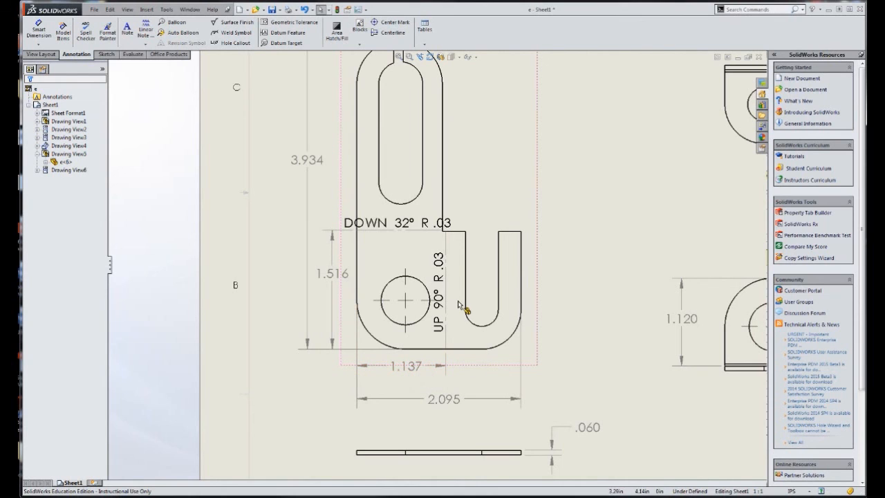
scroll(436, 264, "up", 3)
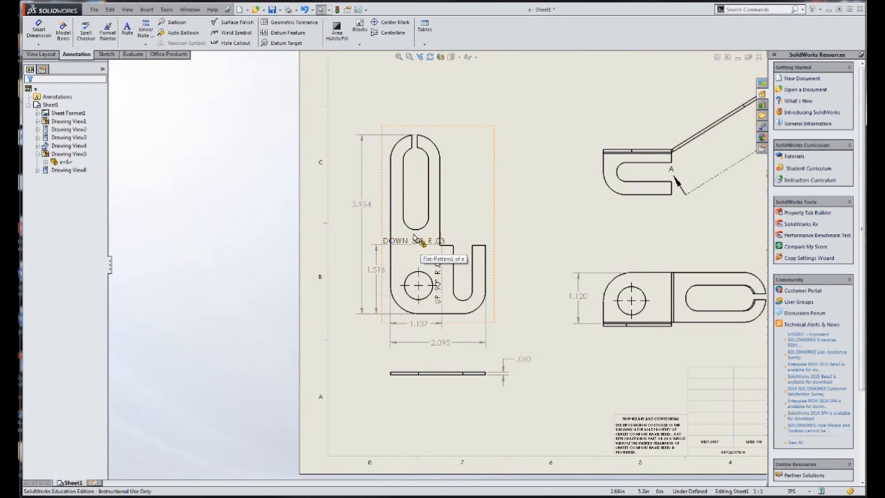
scroll(457, 266, "down", 2)
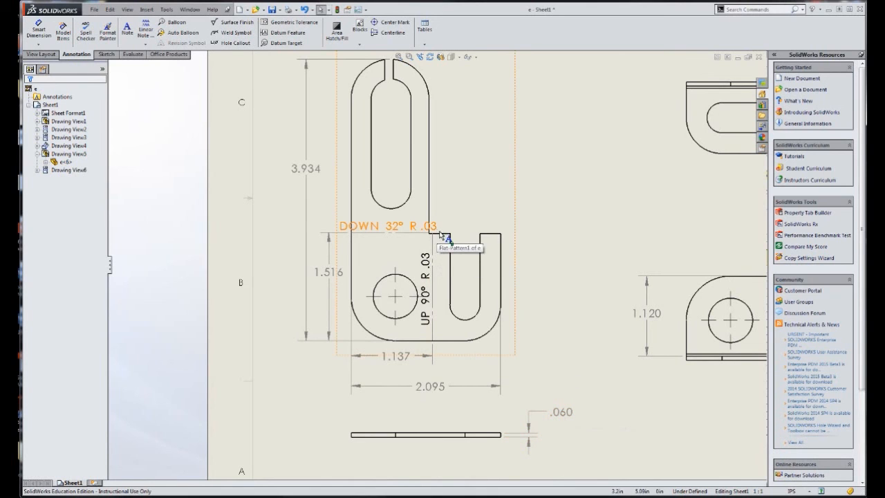
scroll(597, 412, "up", 5)
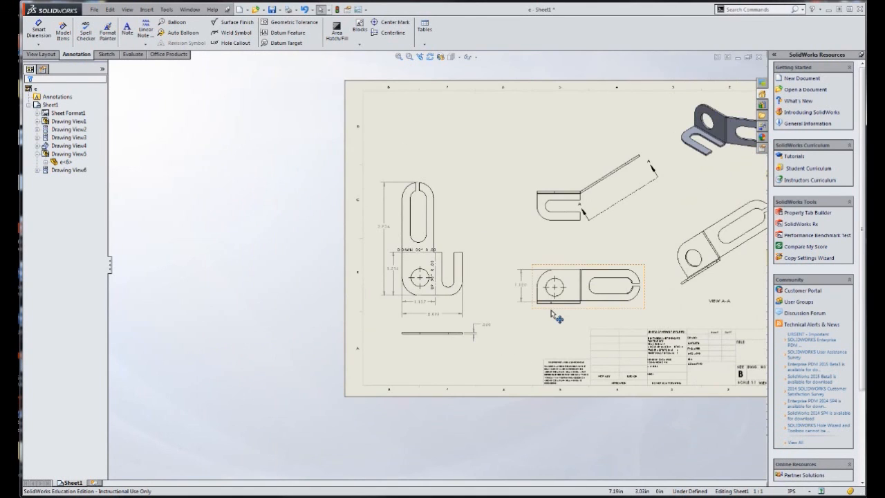
key("f")
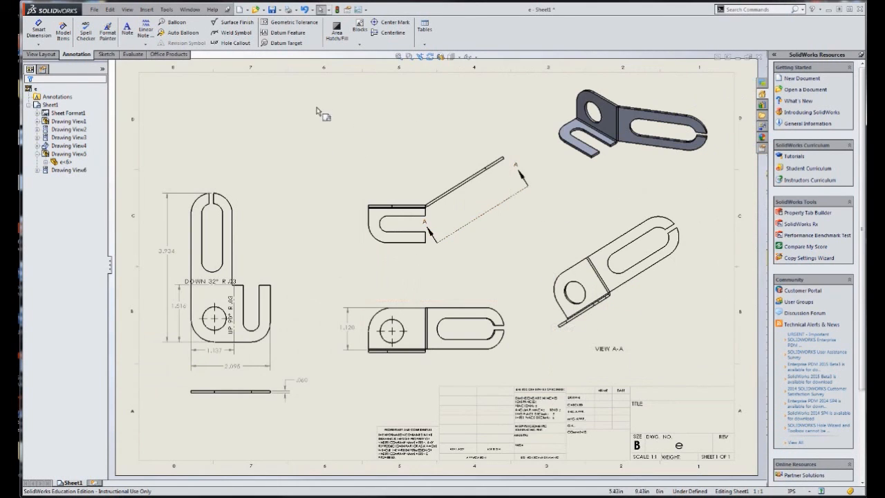